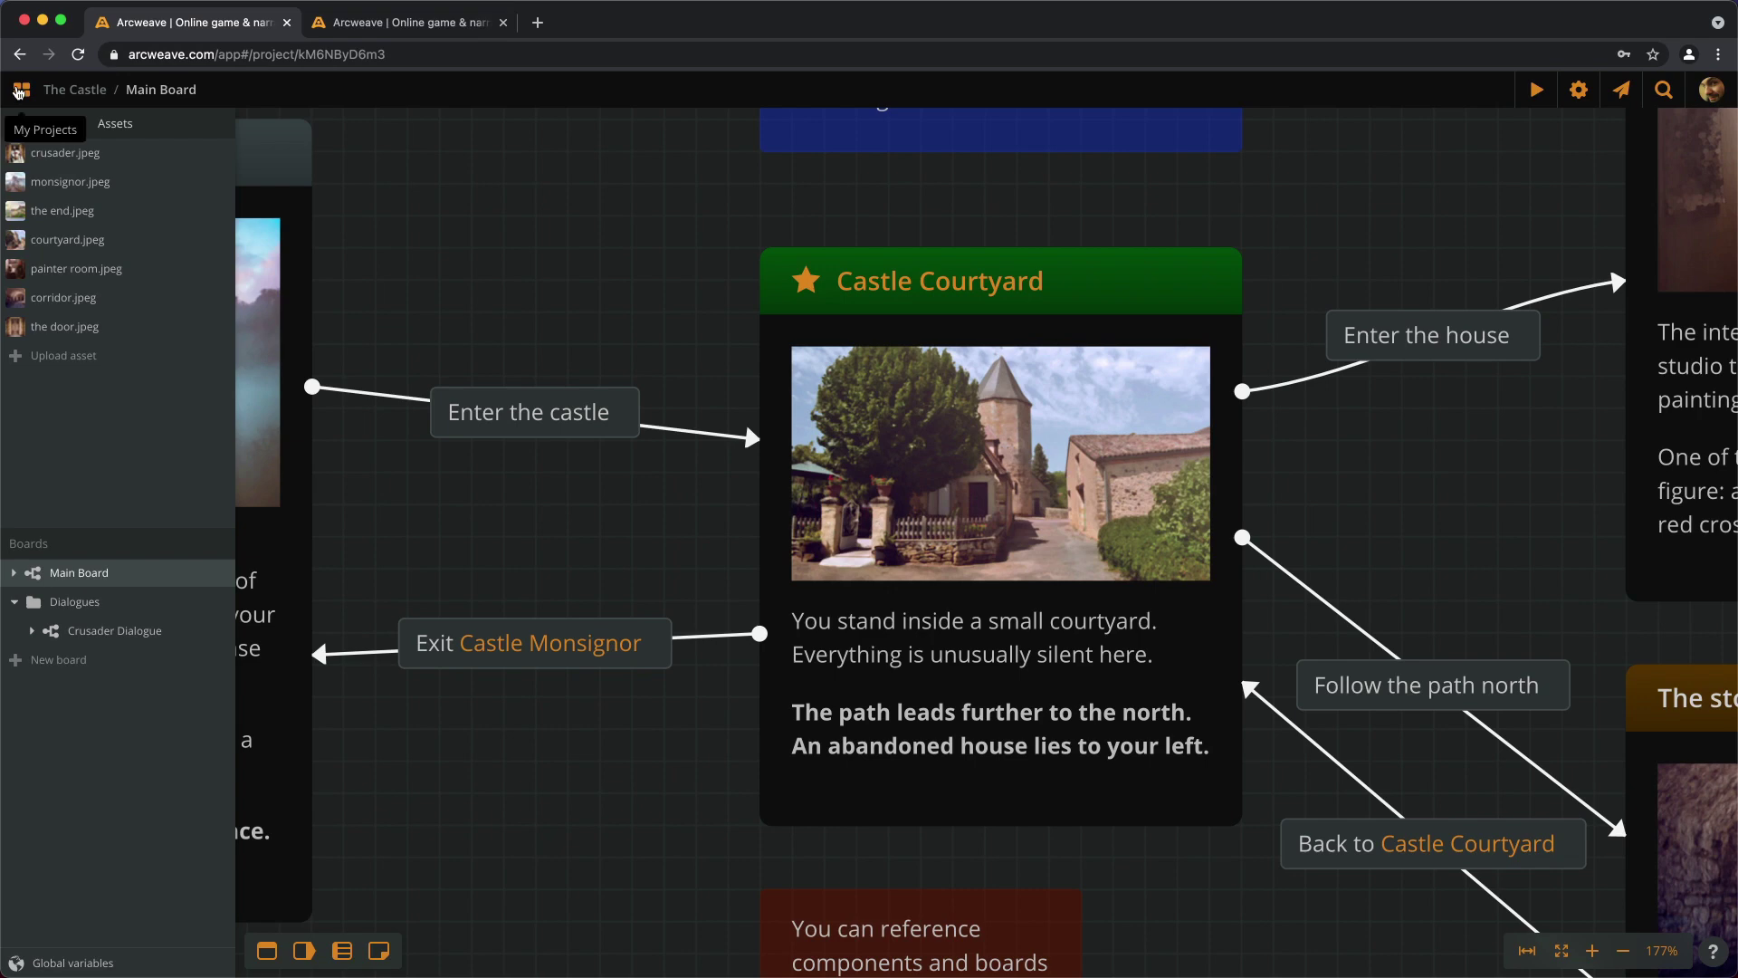
Leave The Castle's Main Board and return to the My projects list.
left_click(19, 90)
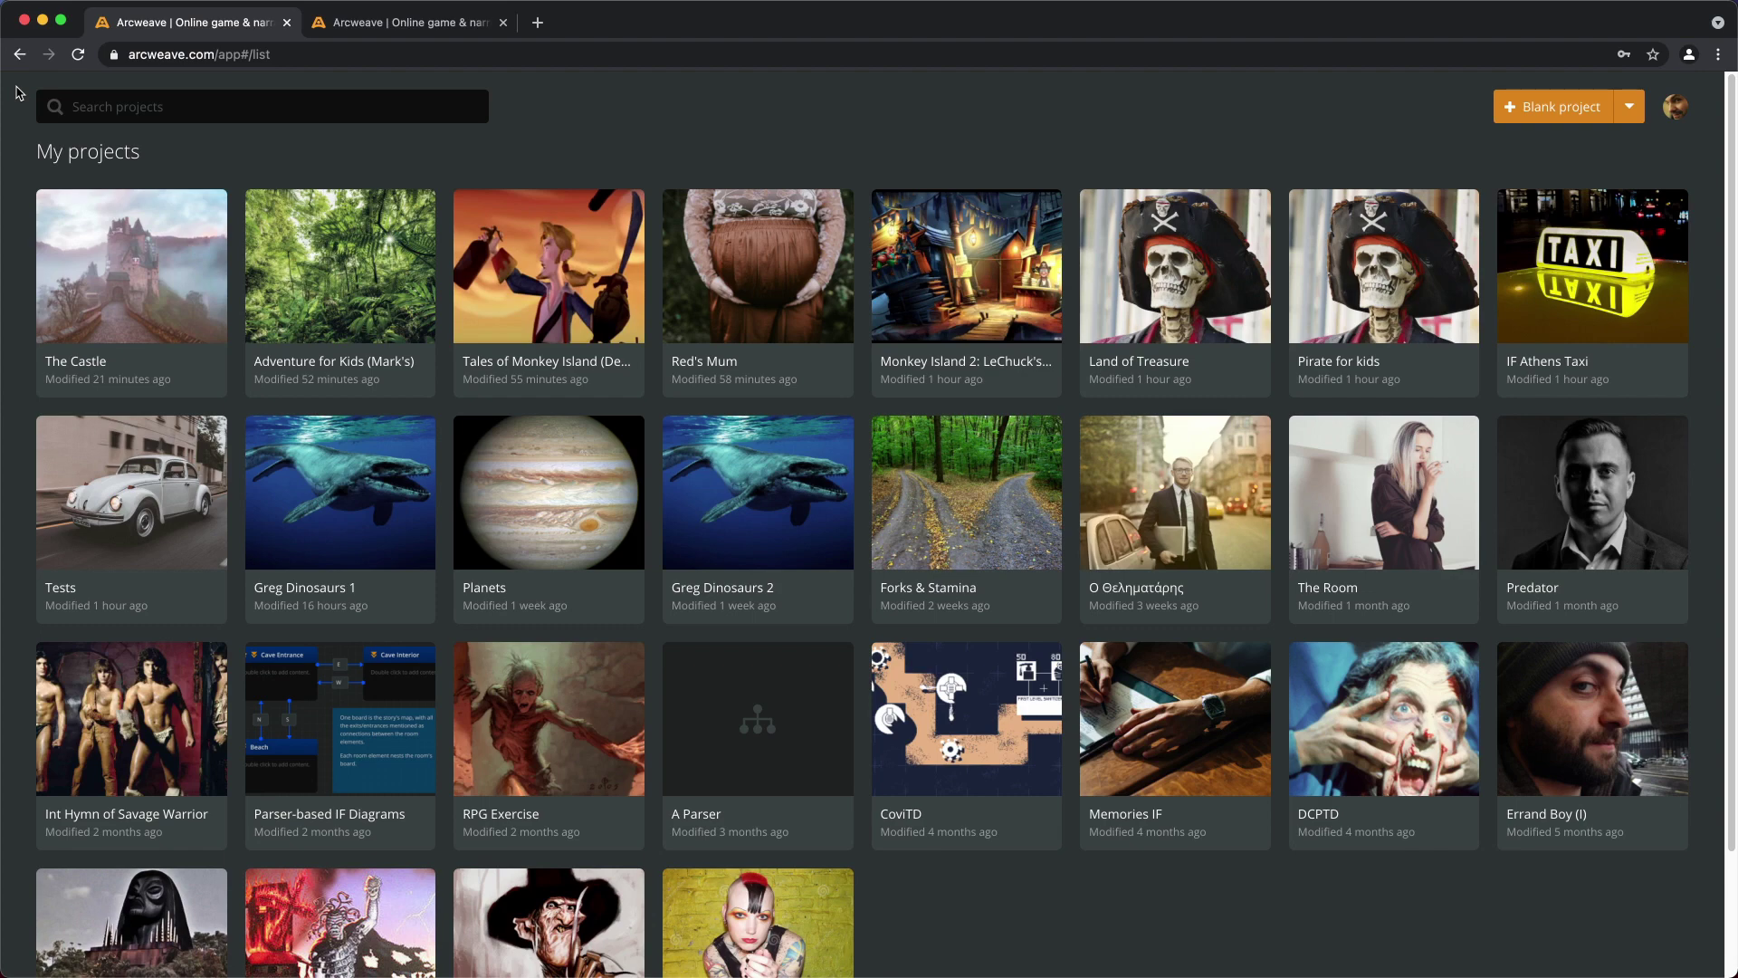
Create a blank project, which opens as Untitled project on an empty Main Board.
left_click(1566, 107)
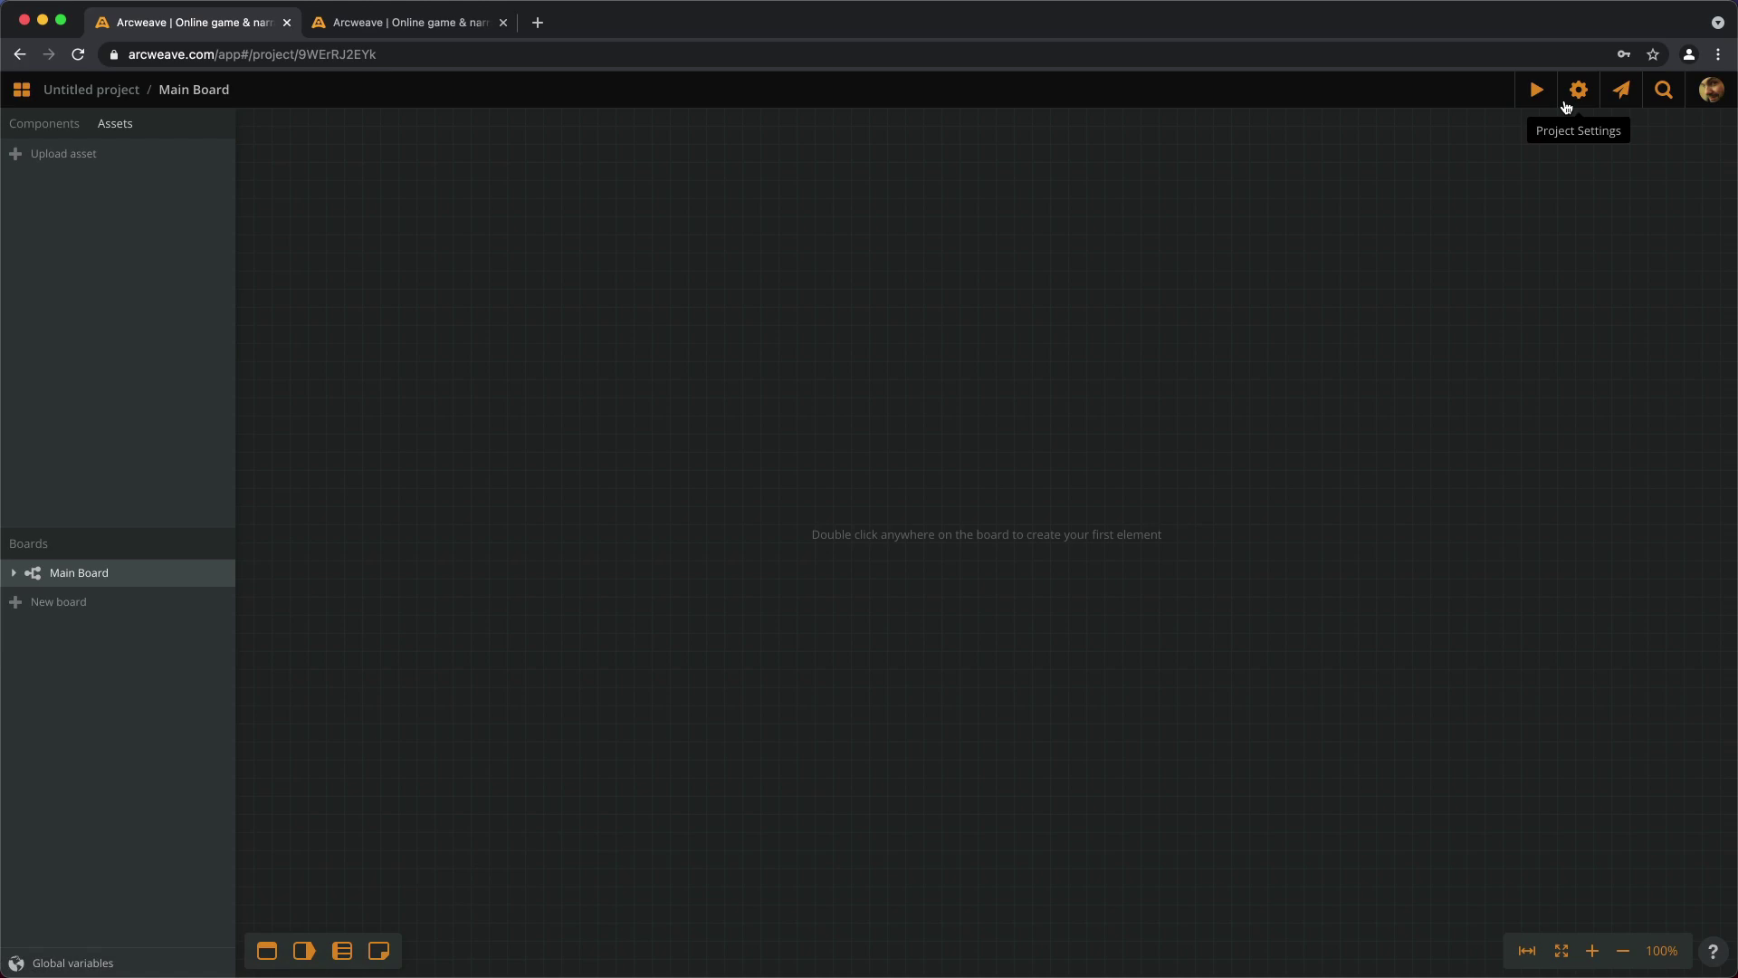
Rename Untitled project to 'Tutorial' and add a second board, New Board.
left_click(99, 94)
type("Tutorial")
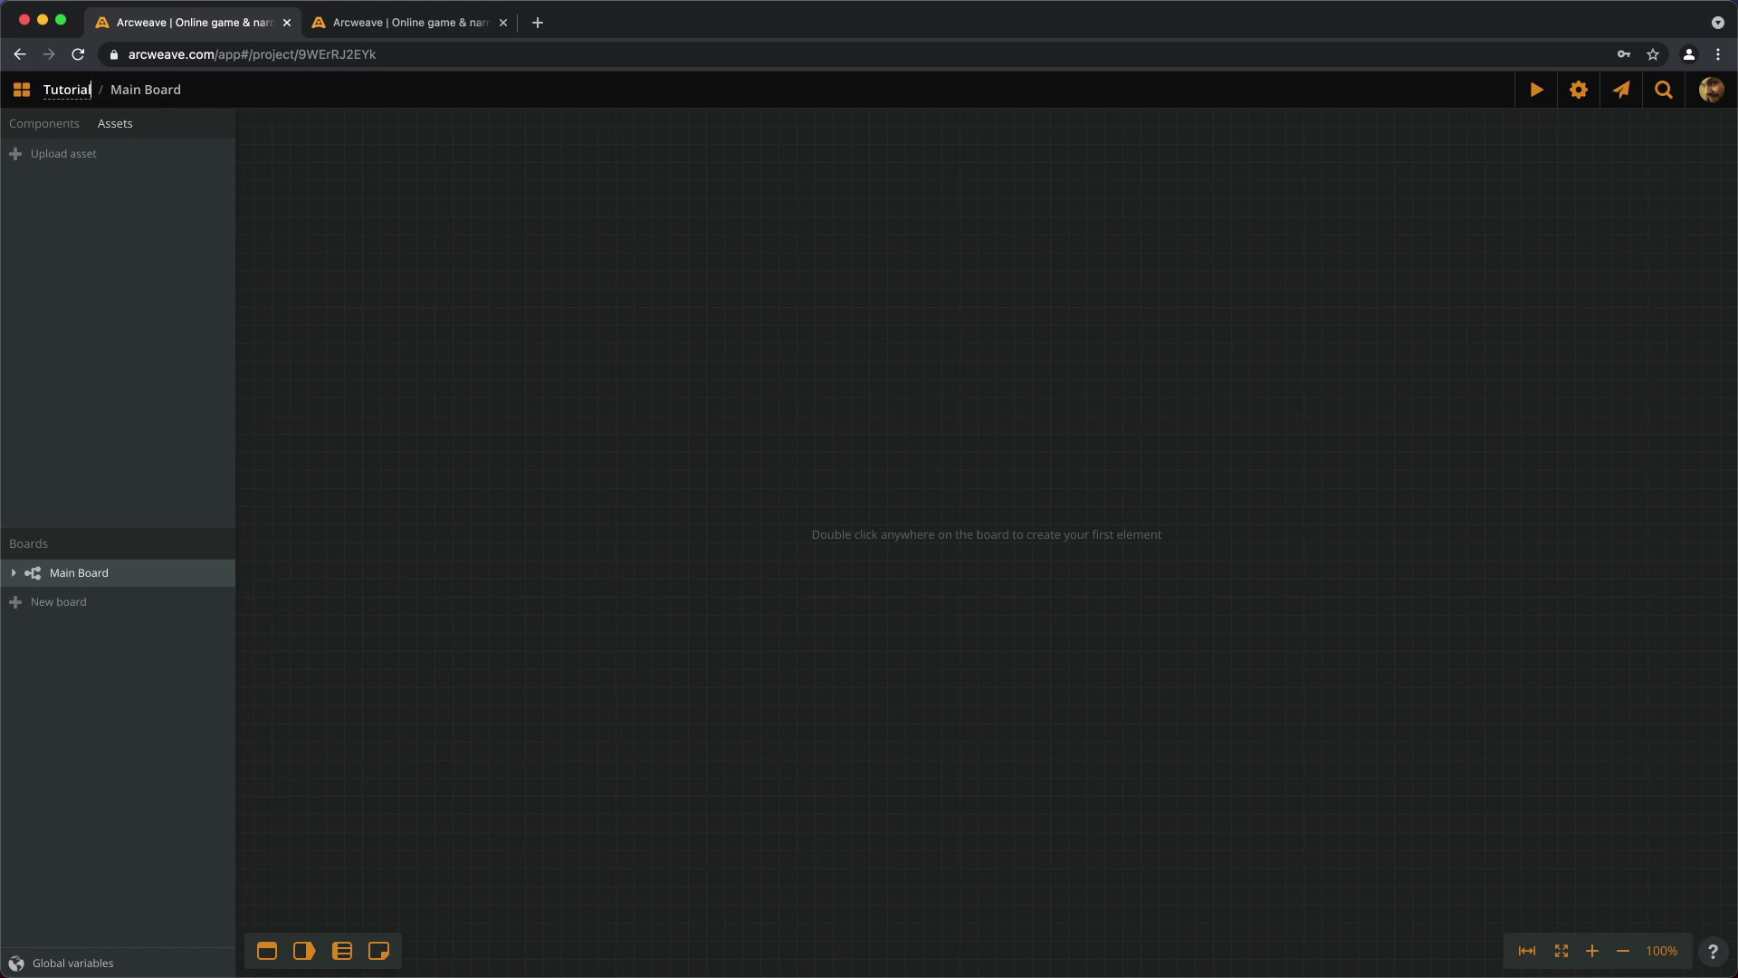
key("Return")
left_click(52, 602)
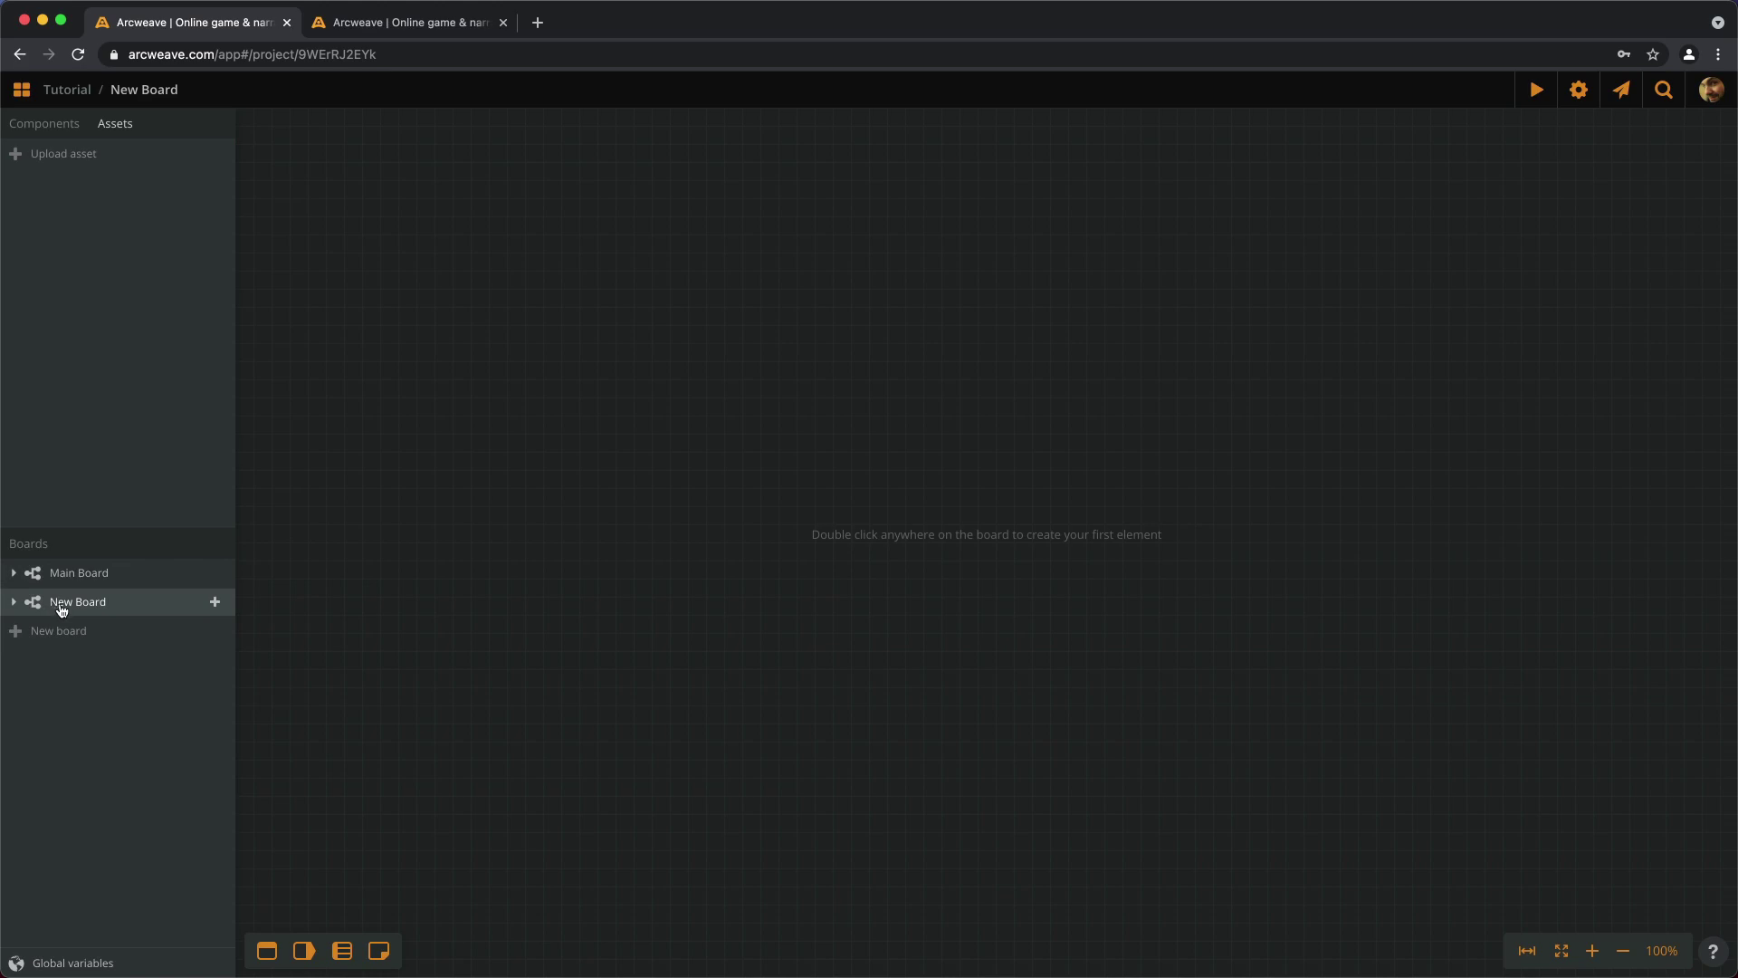
Rename New Board to 'Beginning' from its context menu.
right_click(72, 607)
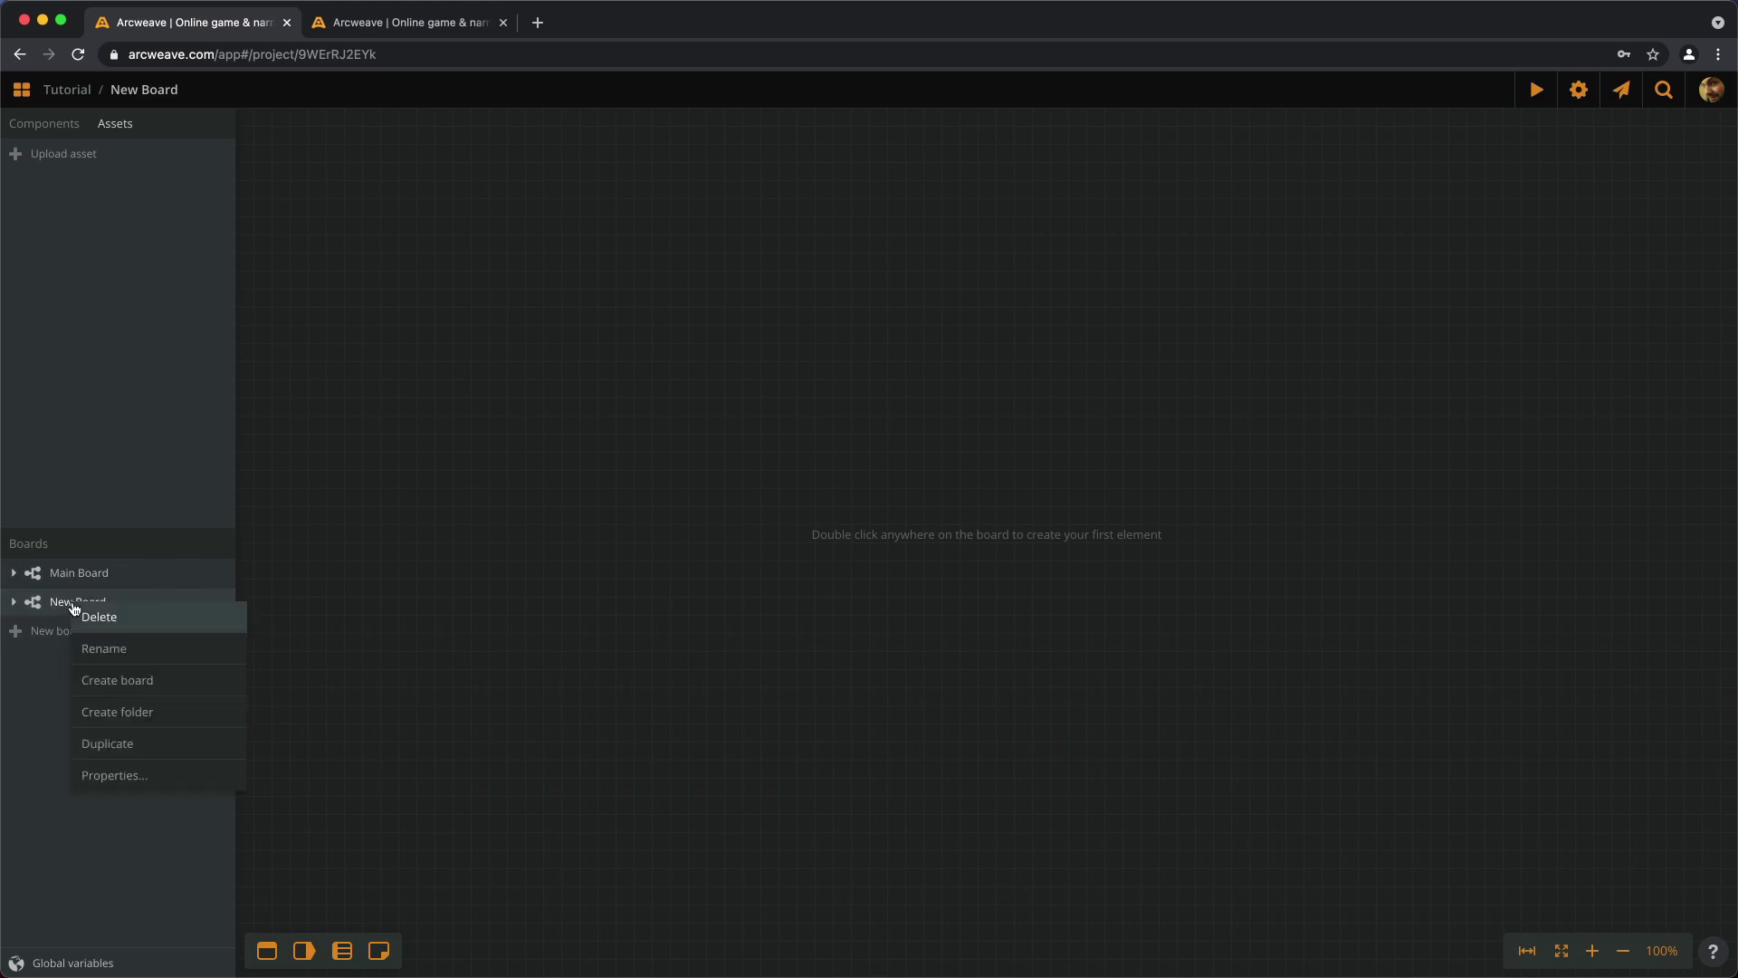
left_click(111, 650)
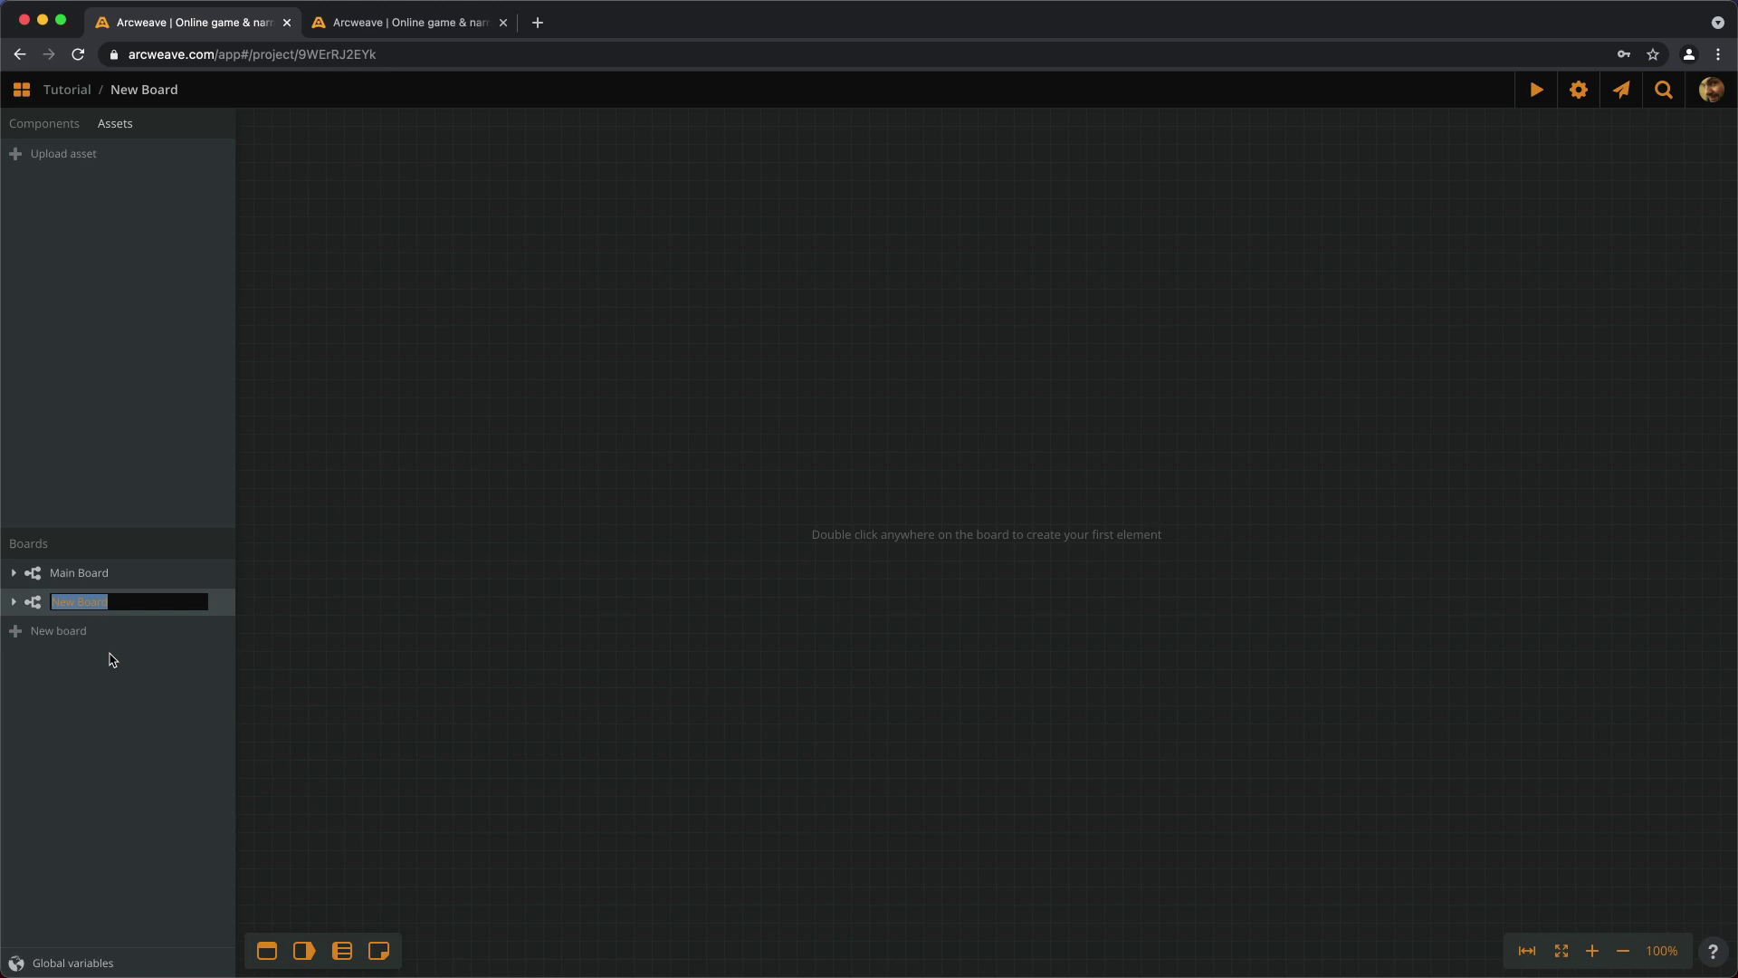
type("Ber")
type("ginning")
key("Return")
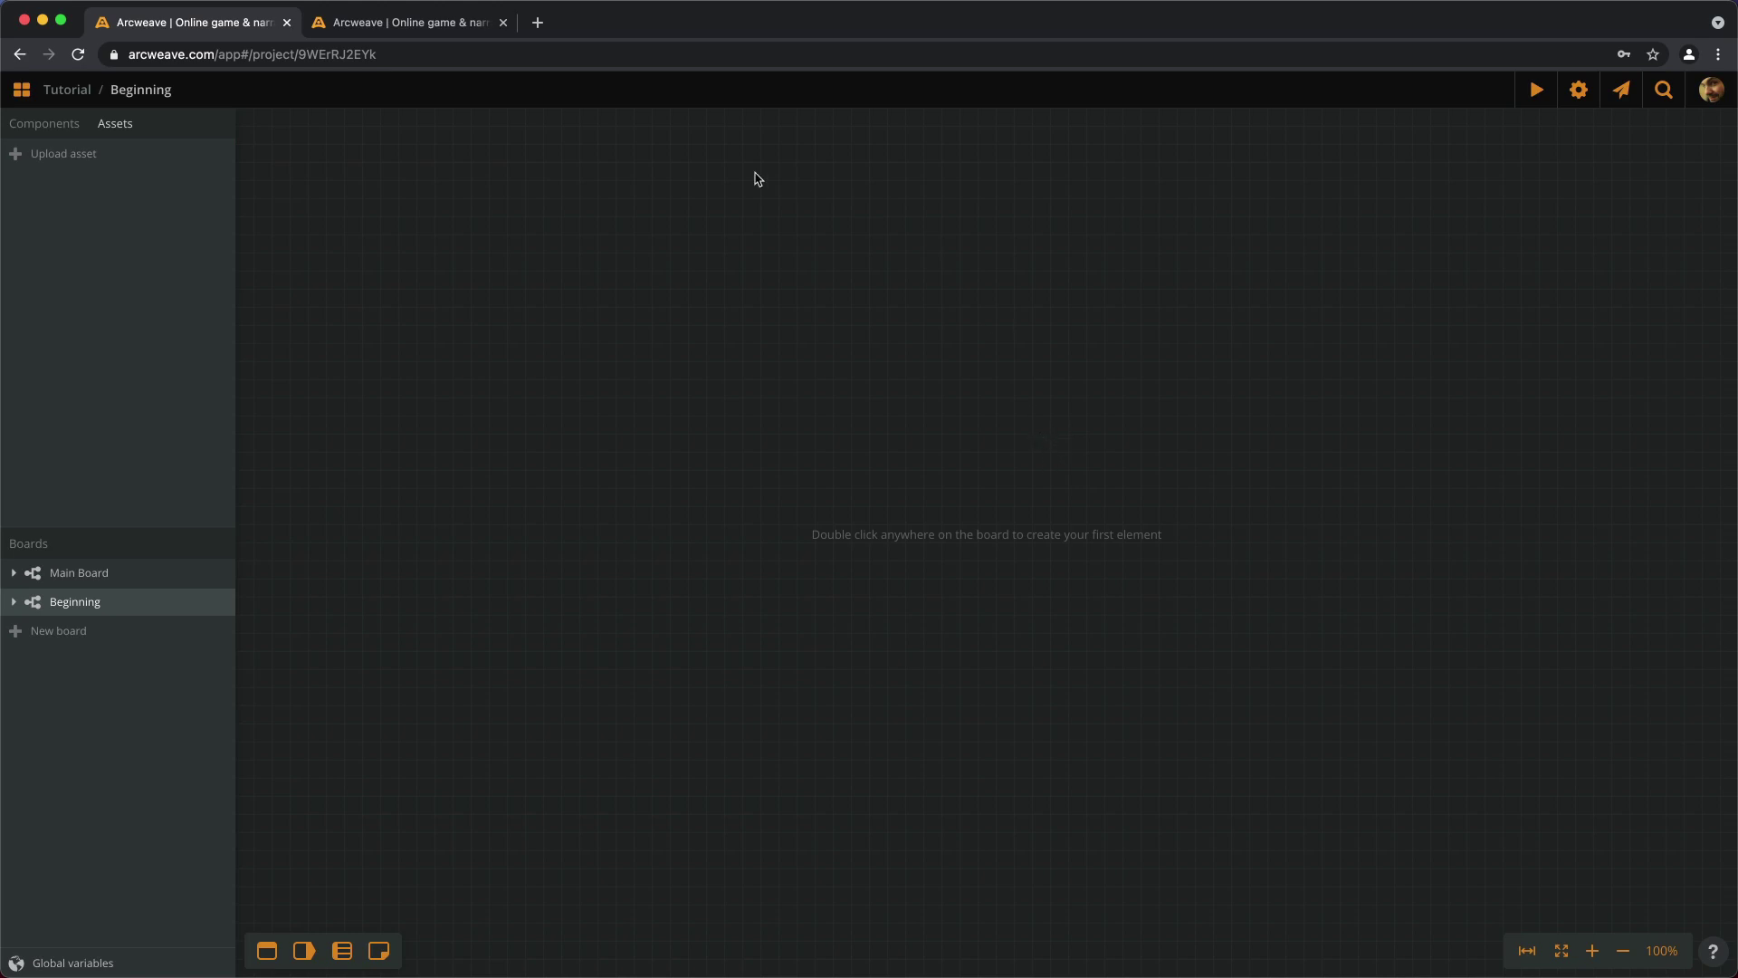
Add three element cards by double-click, Create Element, and dragging the new-element button.
double_click(700, 188)
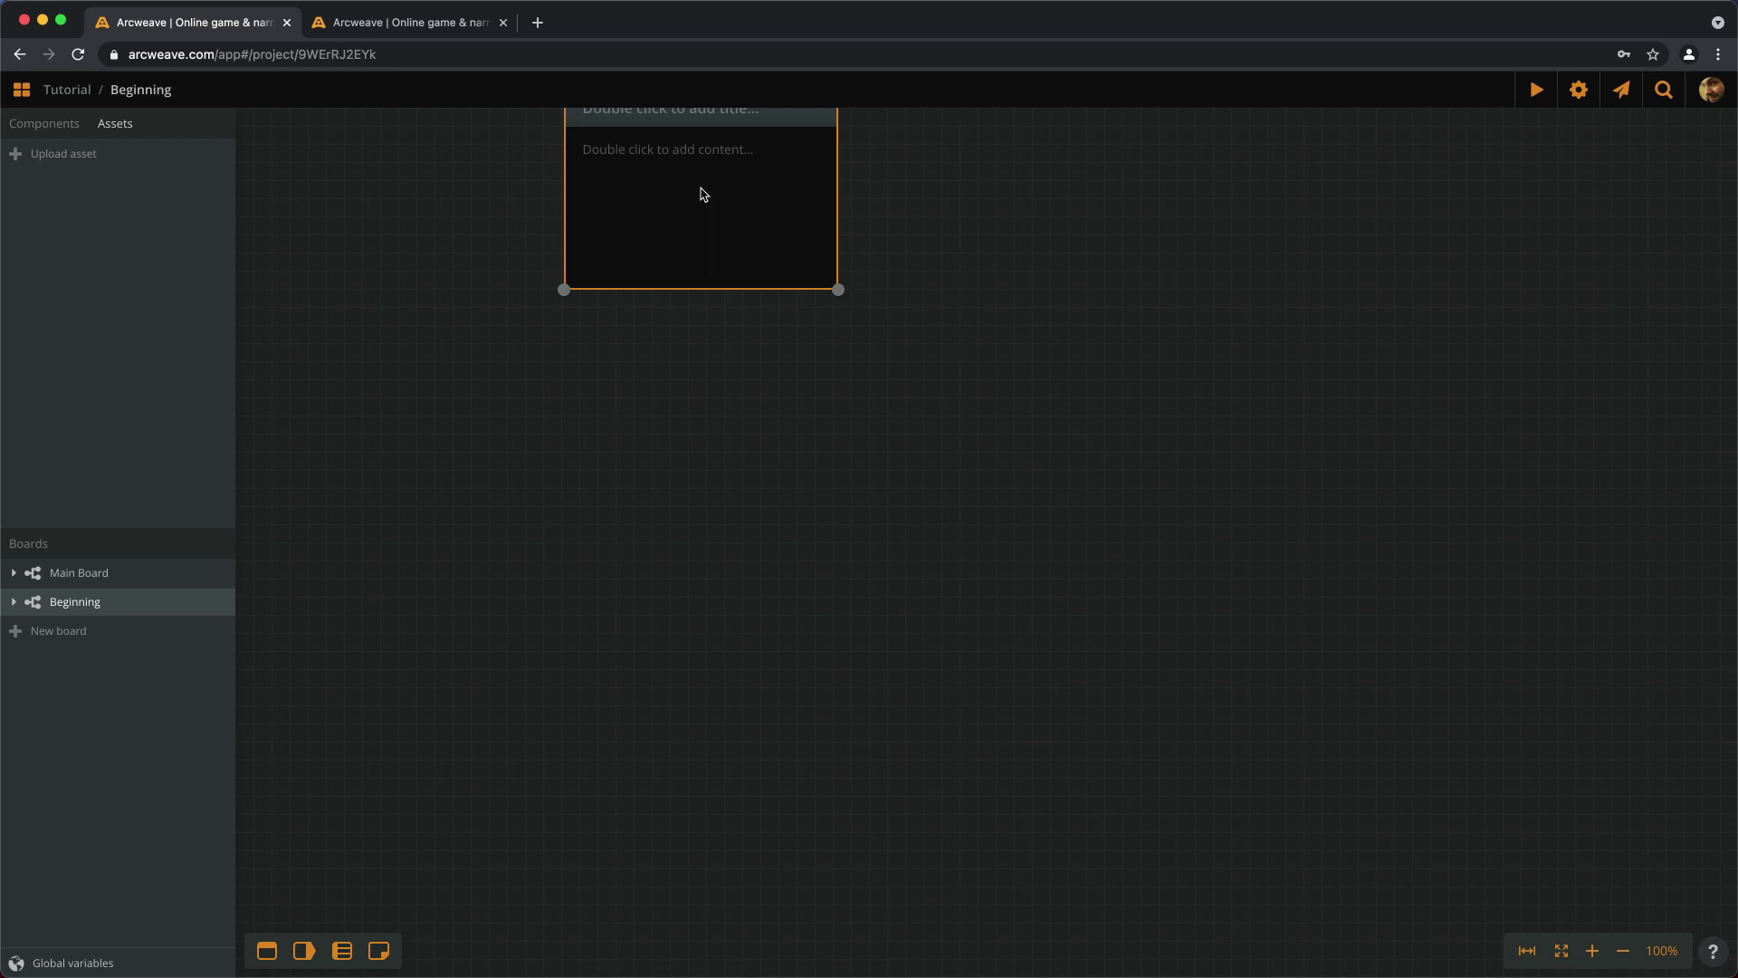
right_click(1238, 312)
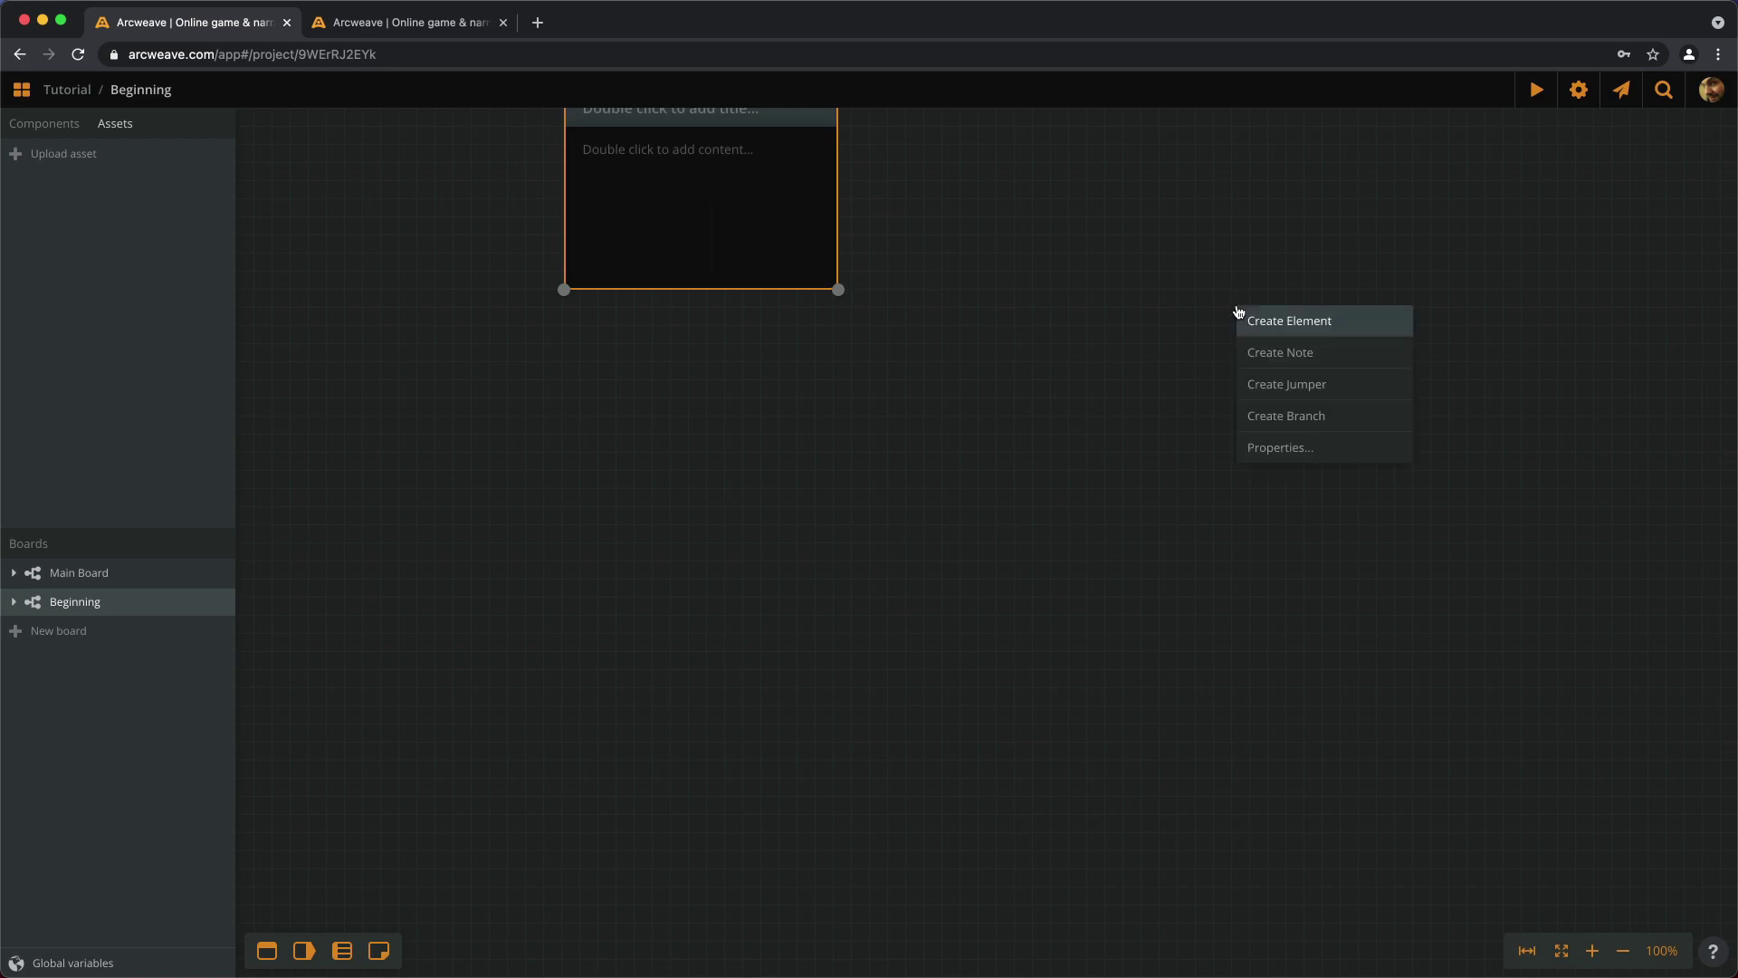
left_click(1292, 323)
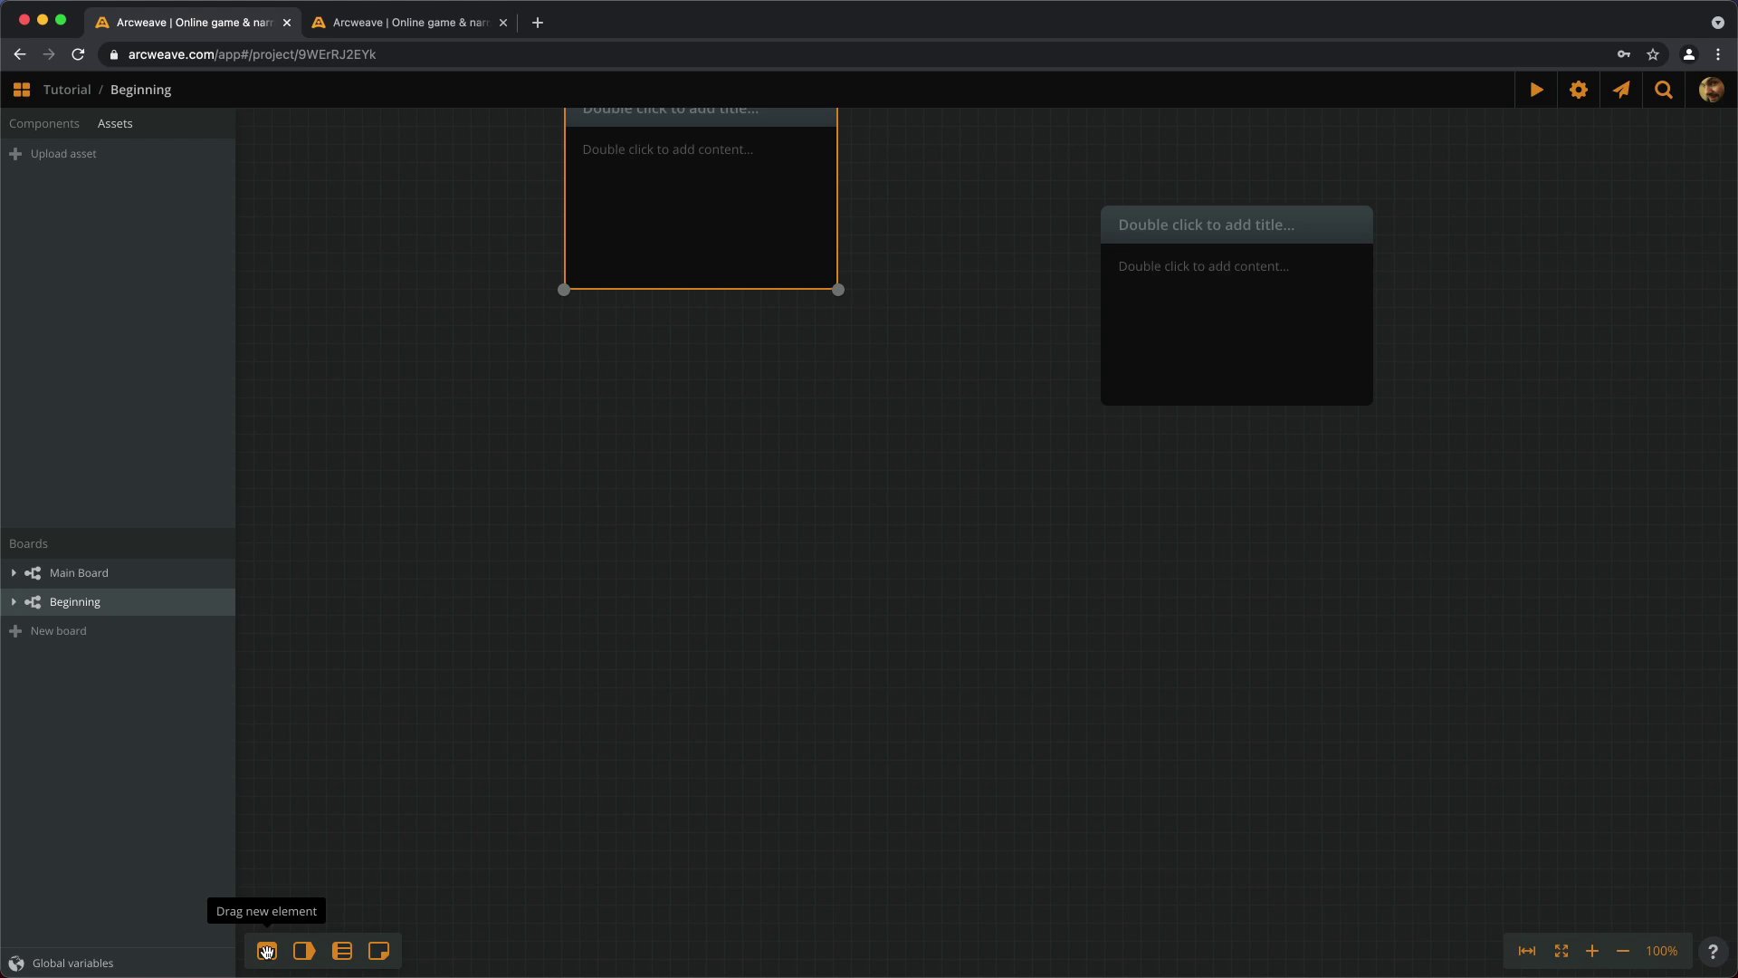
left_click_drag(266, 951, 883, 735)
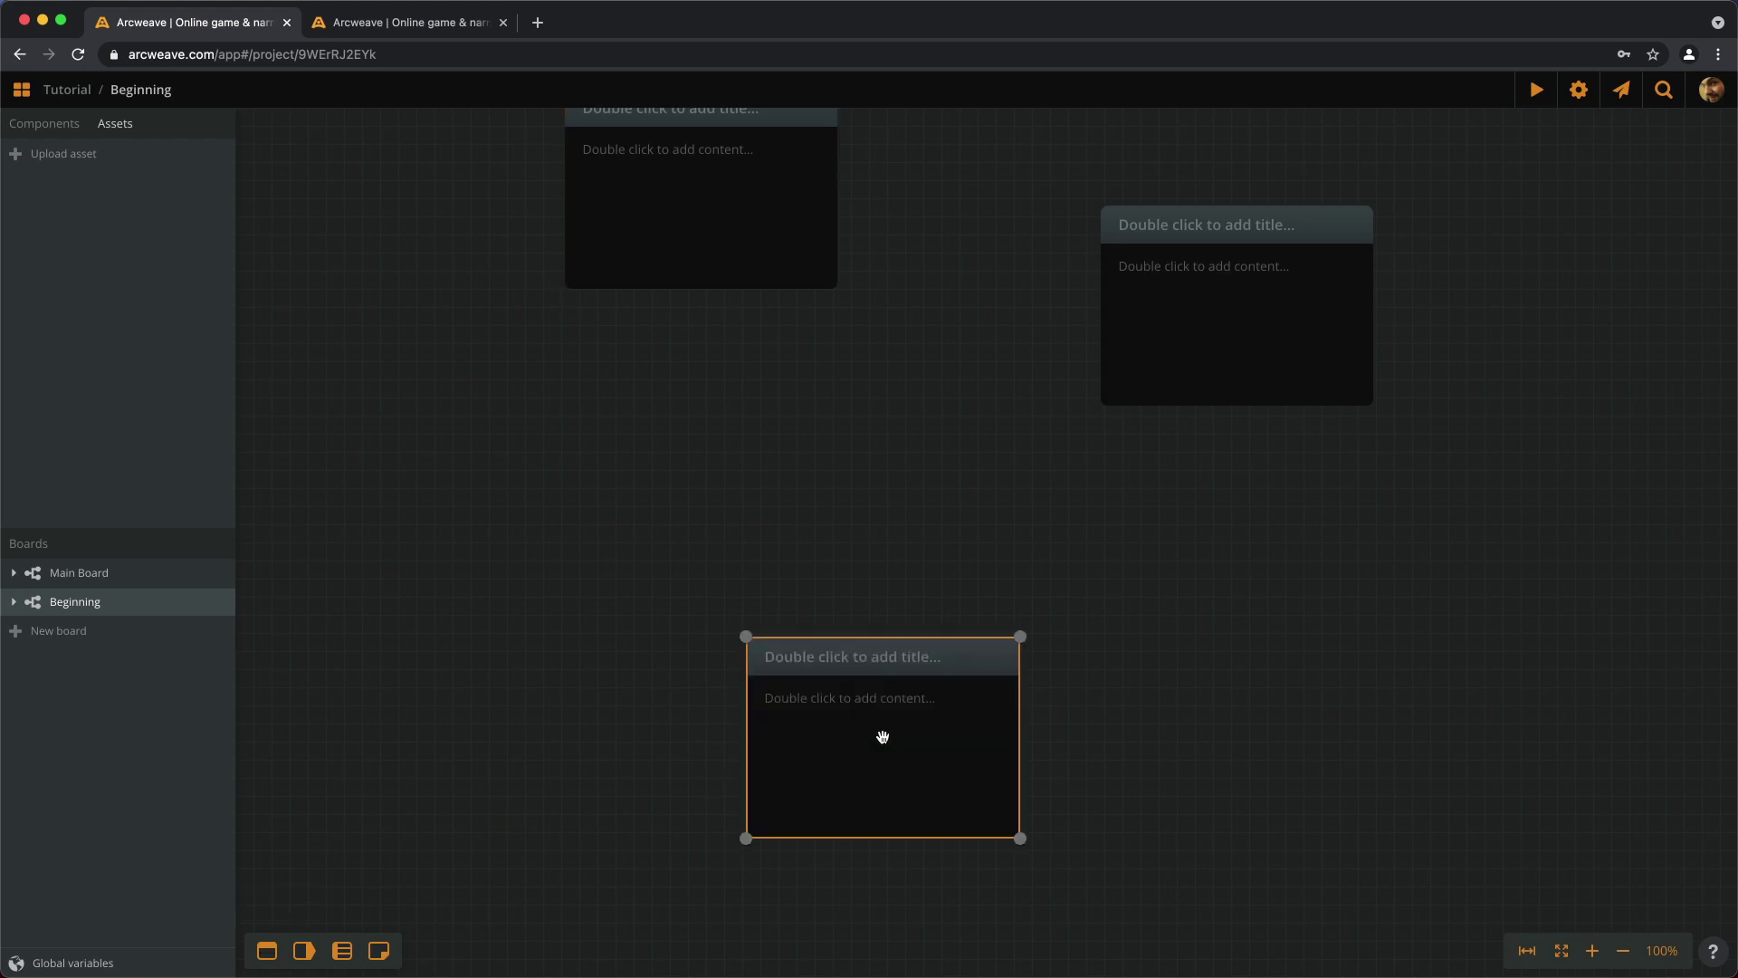
left_click(838, 545)
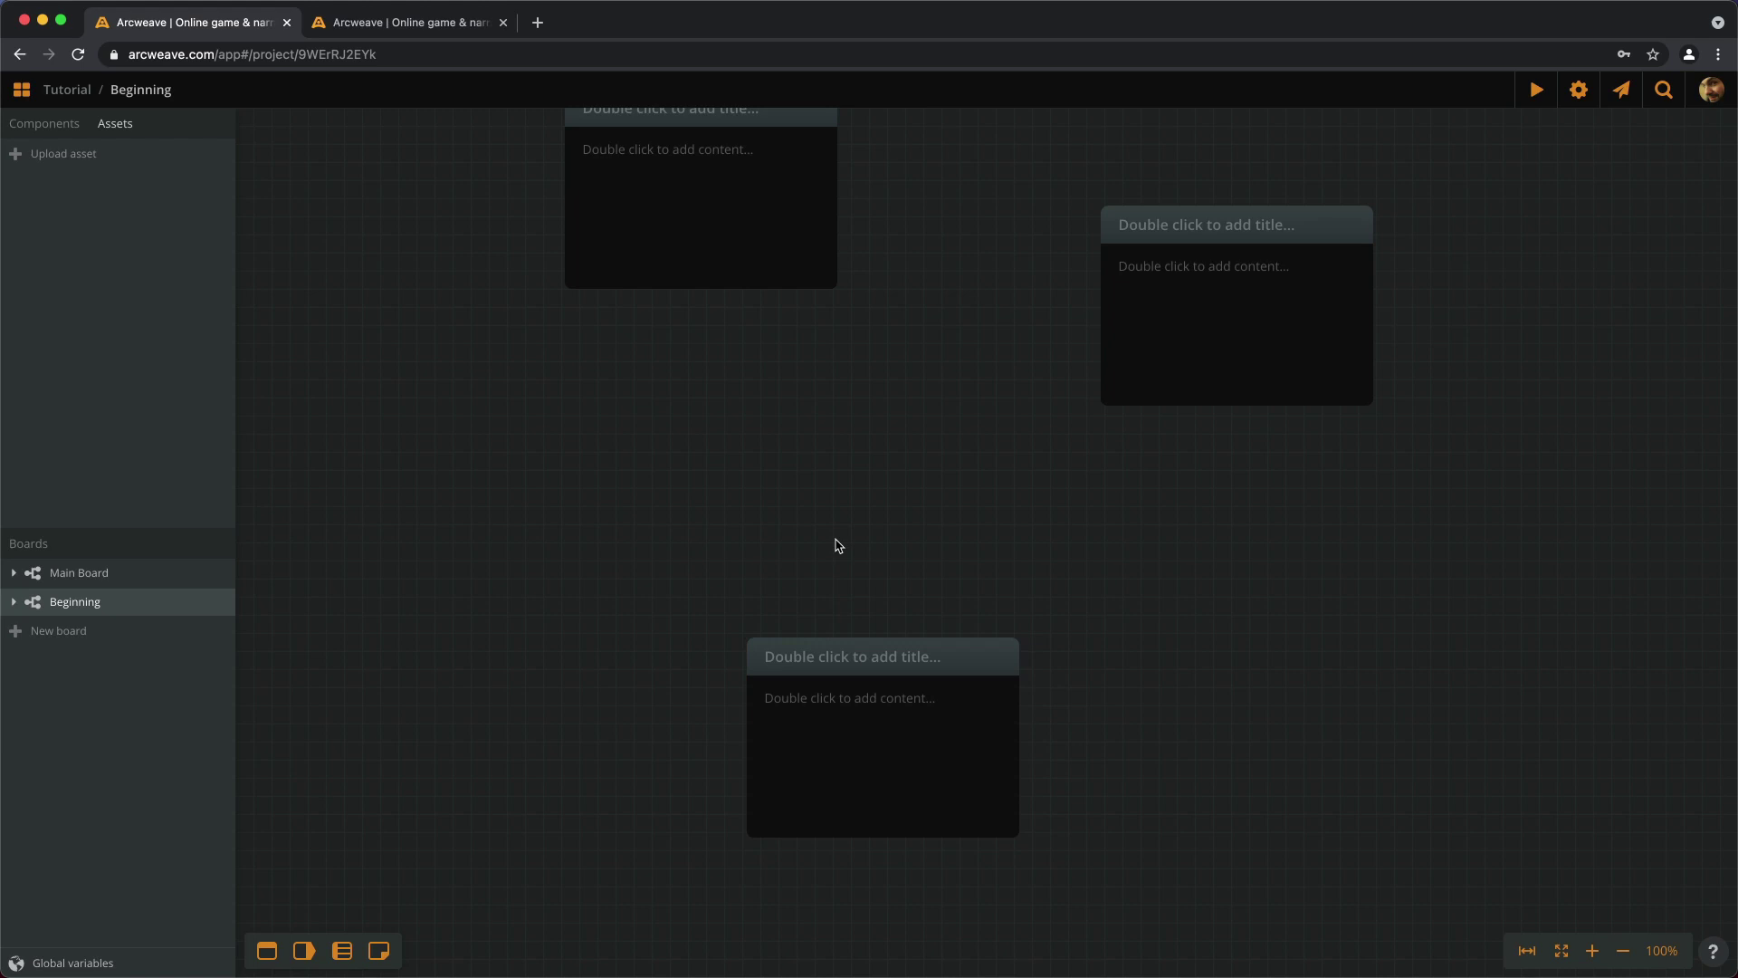
Delete the bottom card with the Delete key and the right card via Delete Selection.
left_click(929, 777)
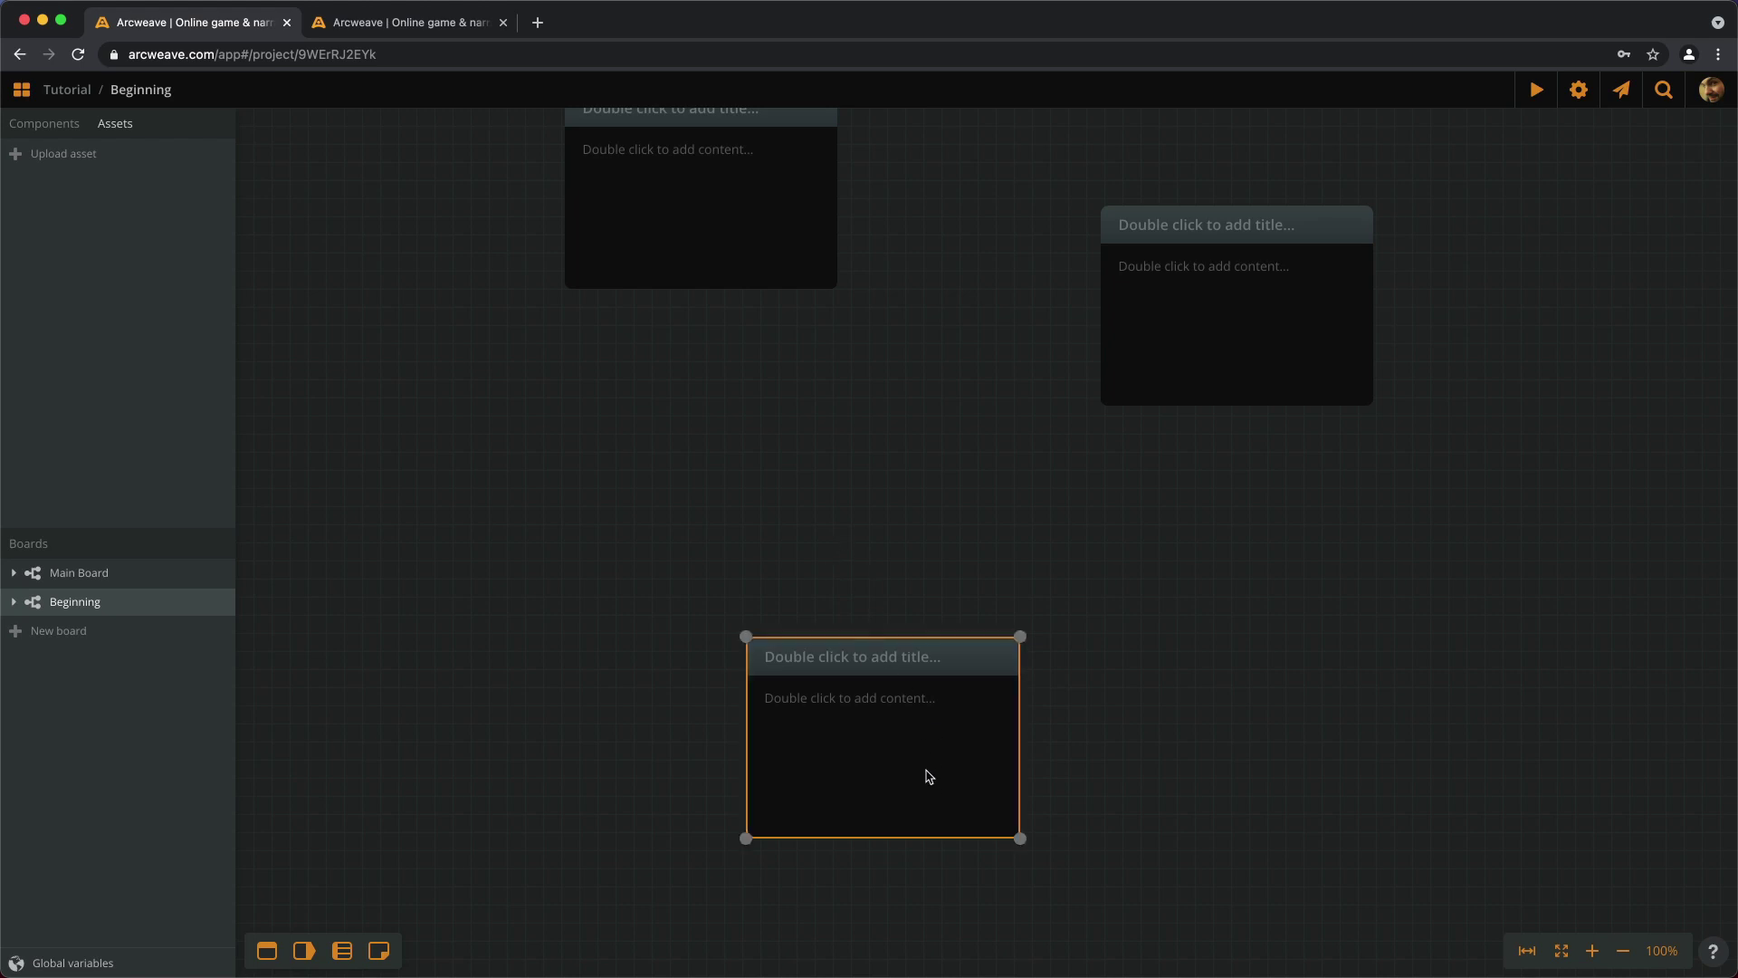
key("Delete")
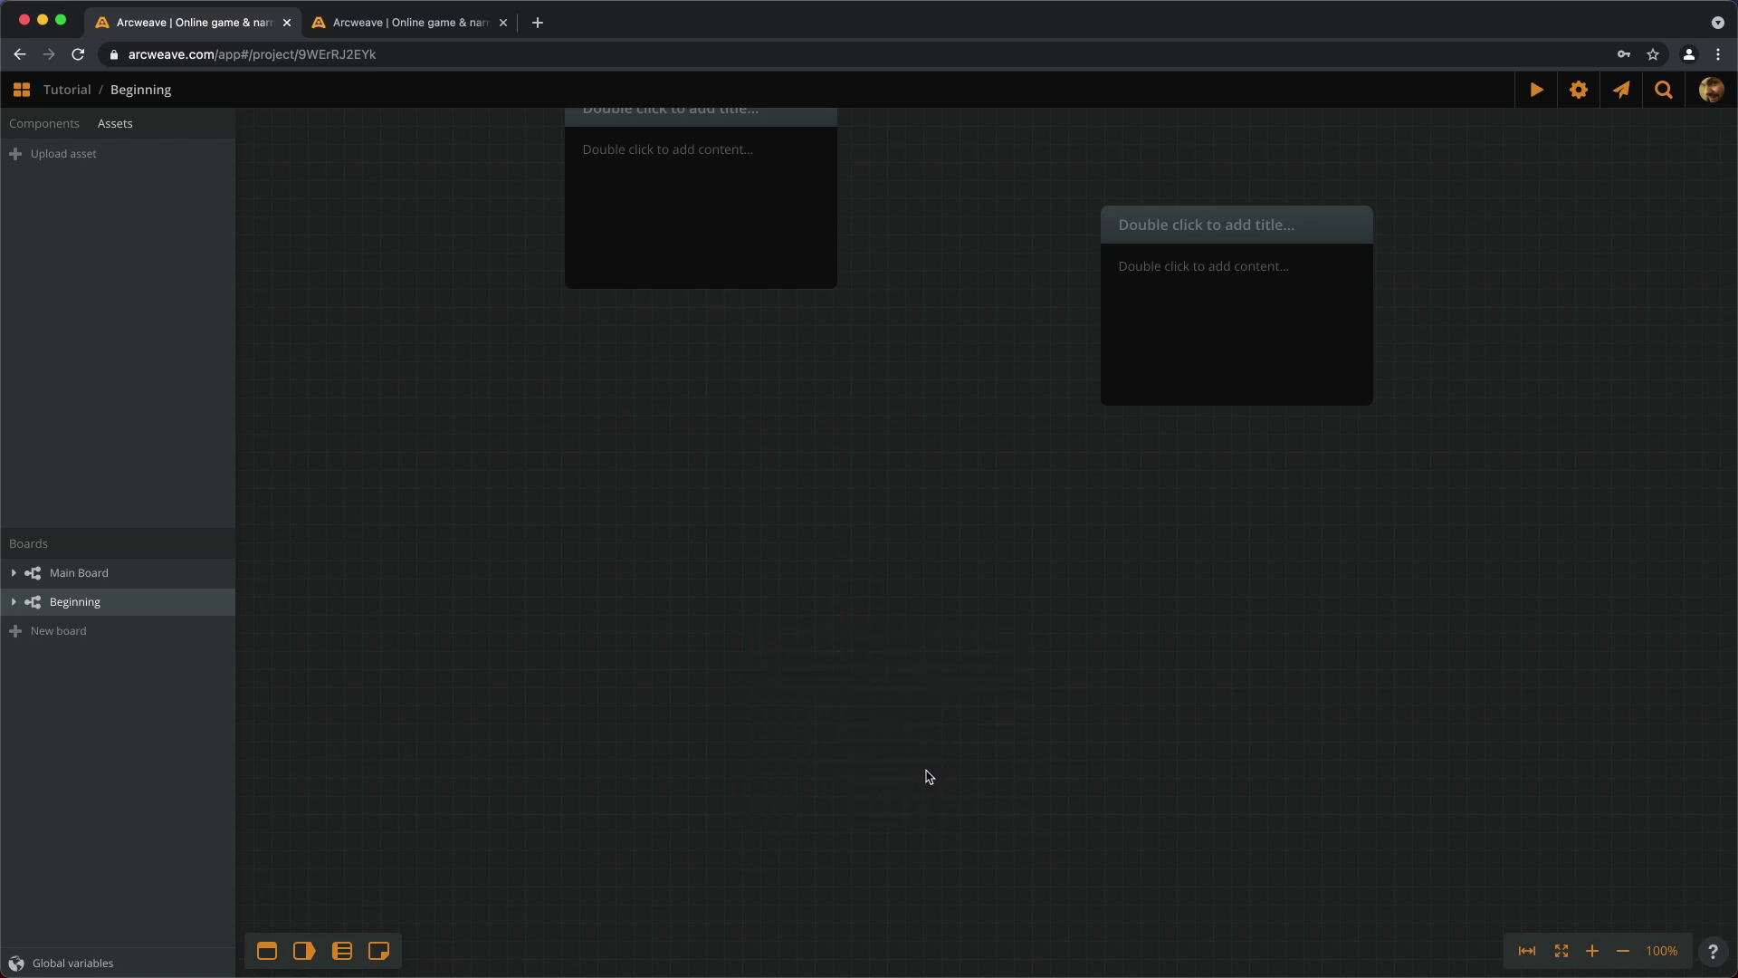
right_click(1271, 315)
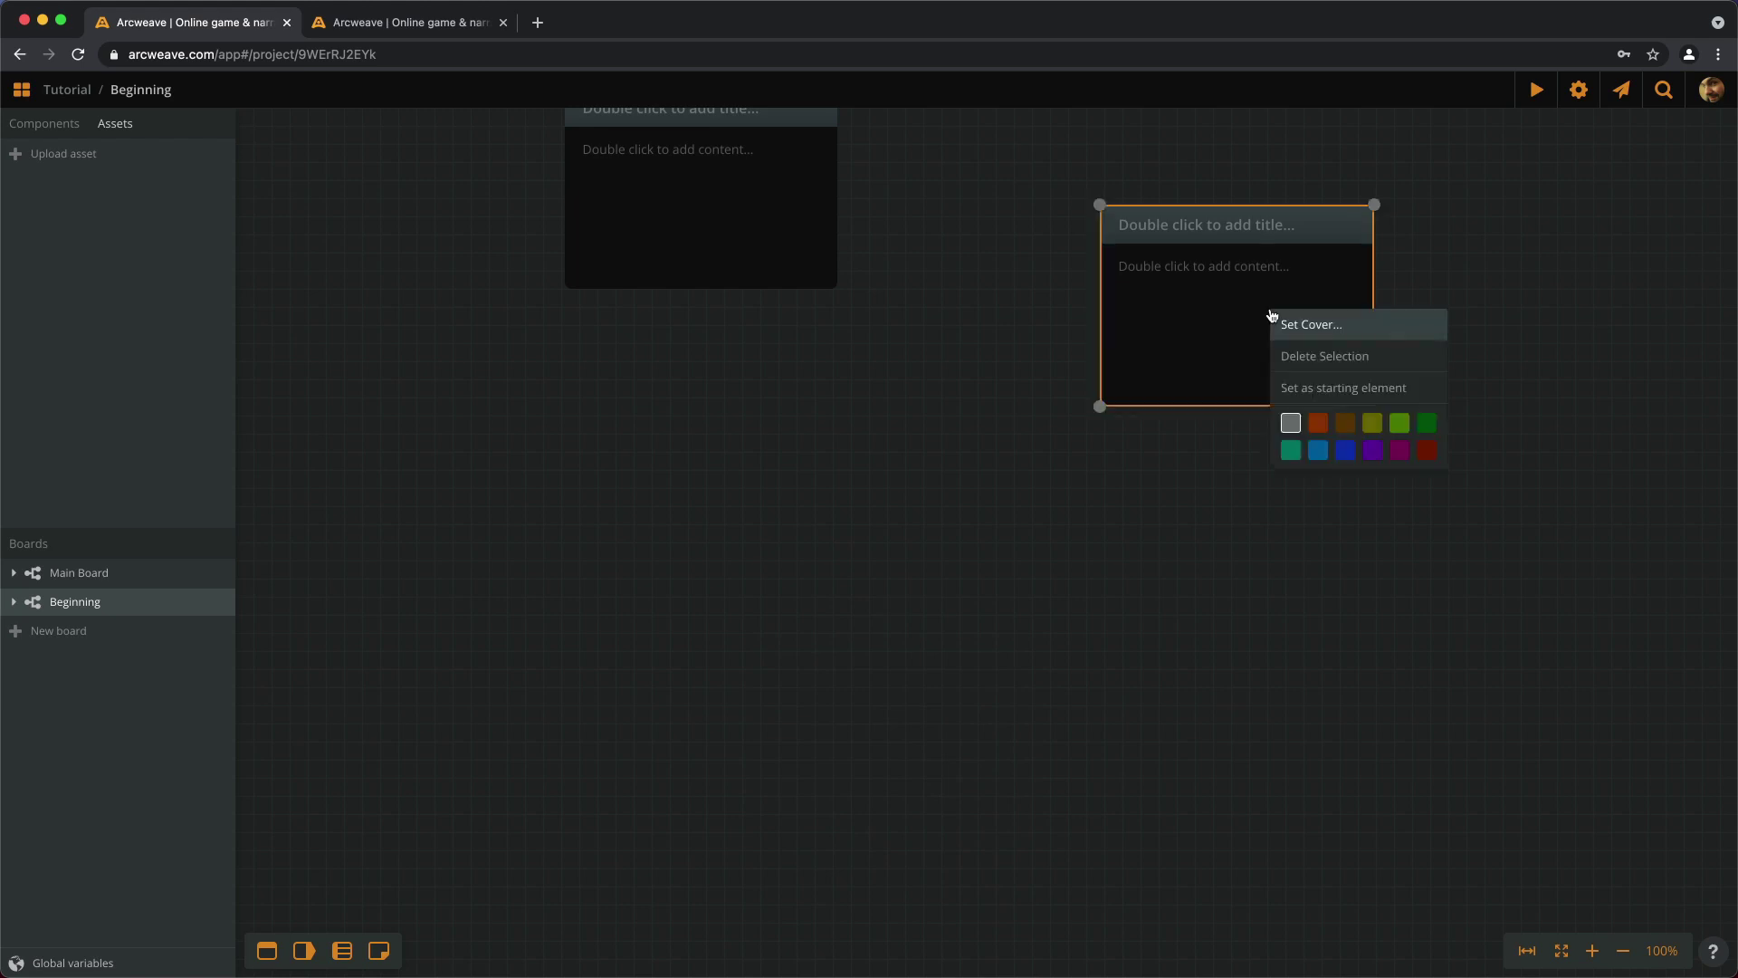
left_click(1326, 358)
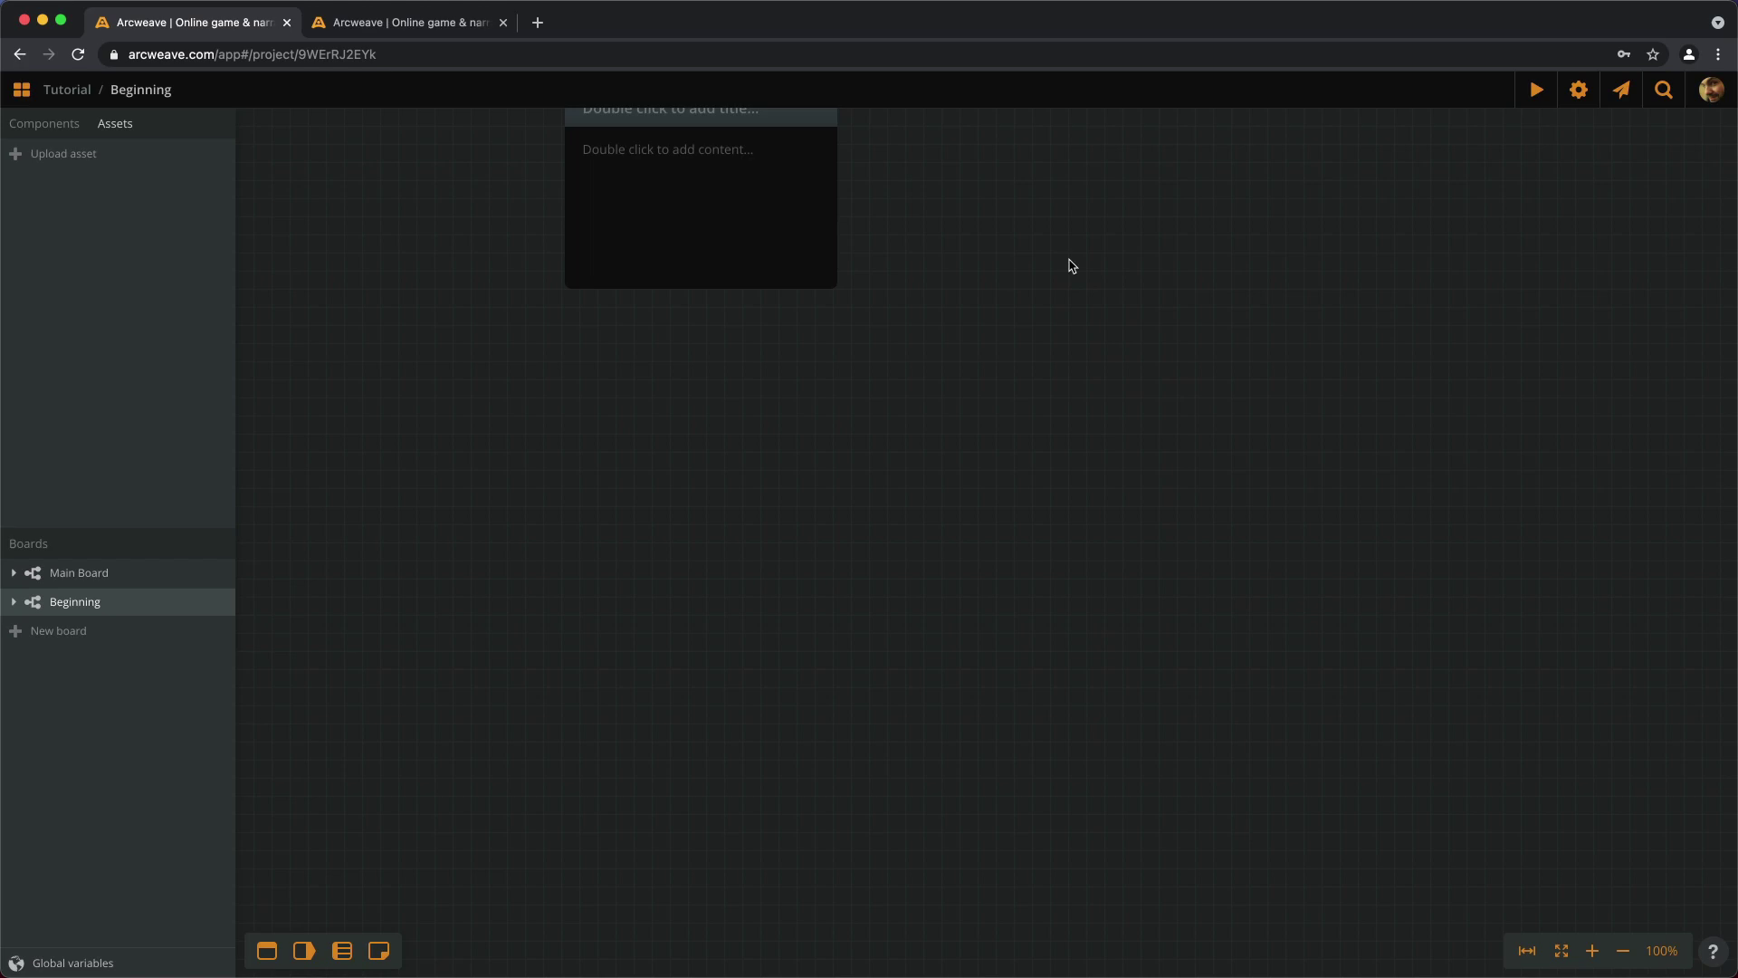
Add four empty cards, marquee-select and delete them, then centre the remaining card.
double_click(996, 268)
double_click(1314, 276)
double_click(979, 492)
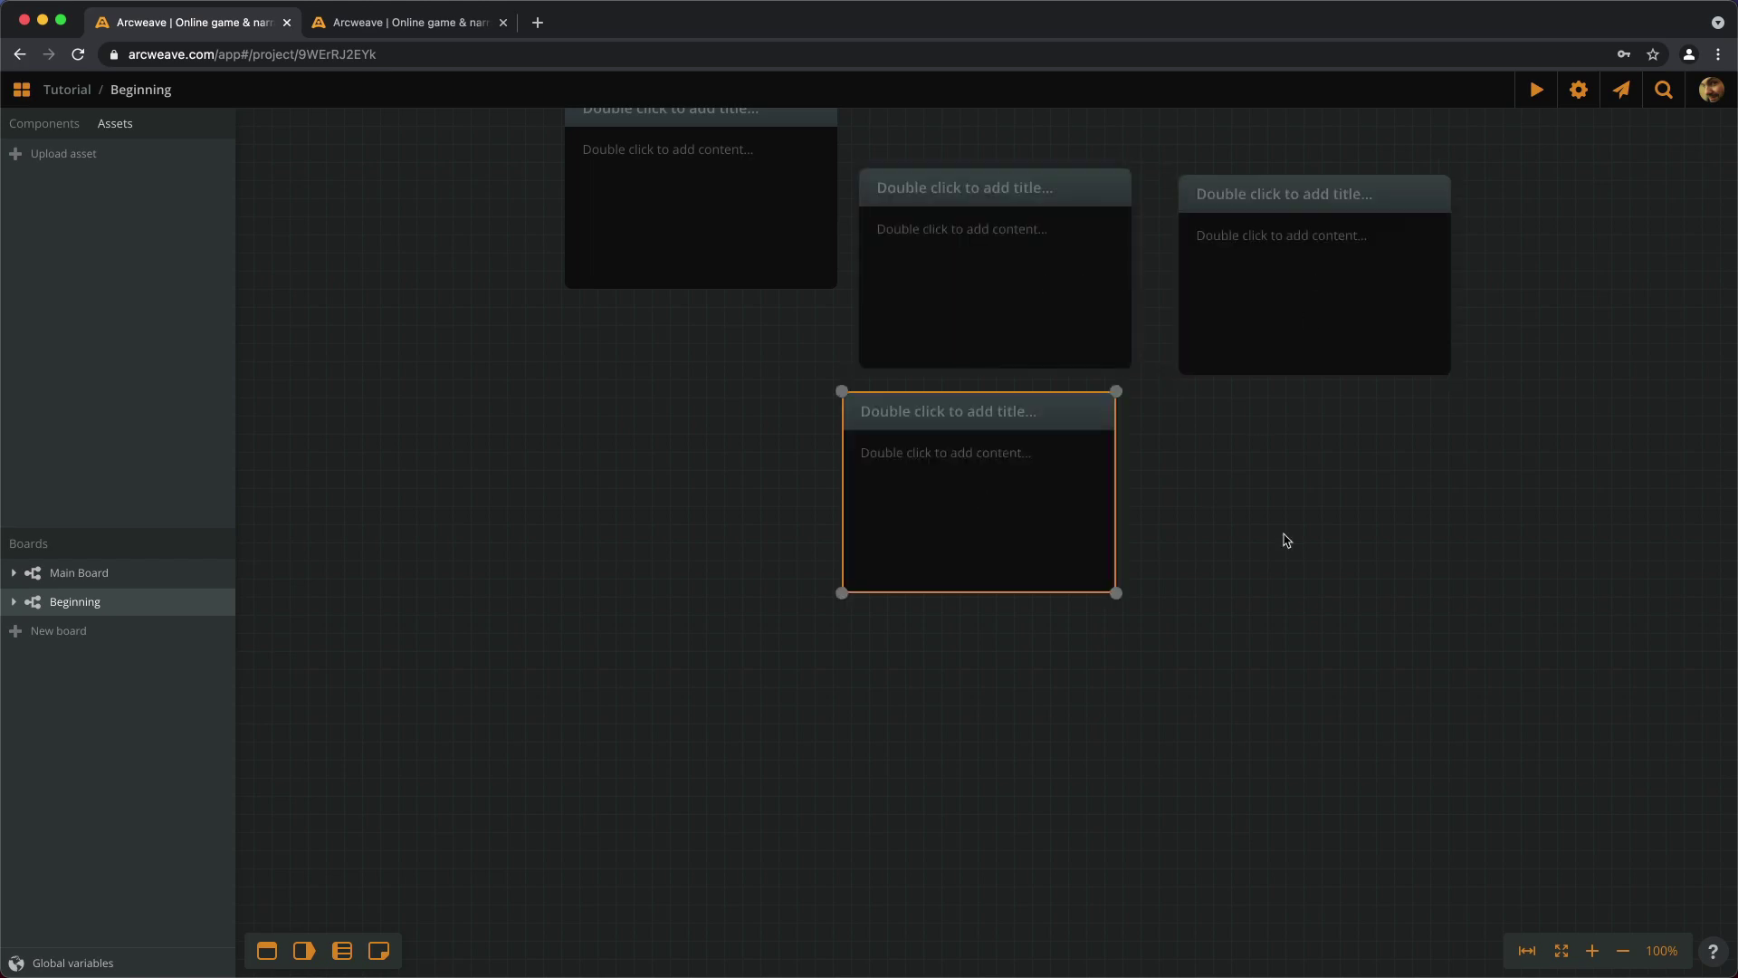
double_click(1270, 491)
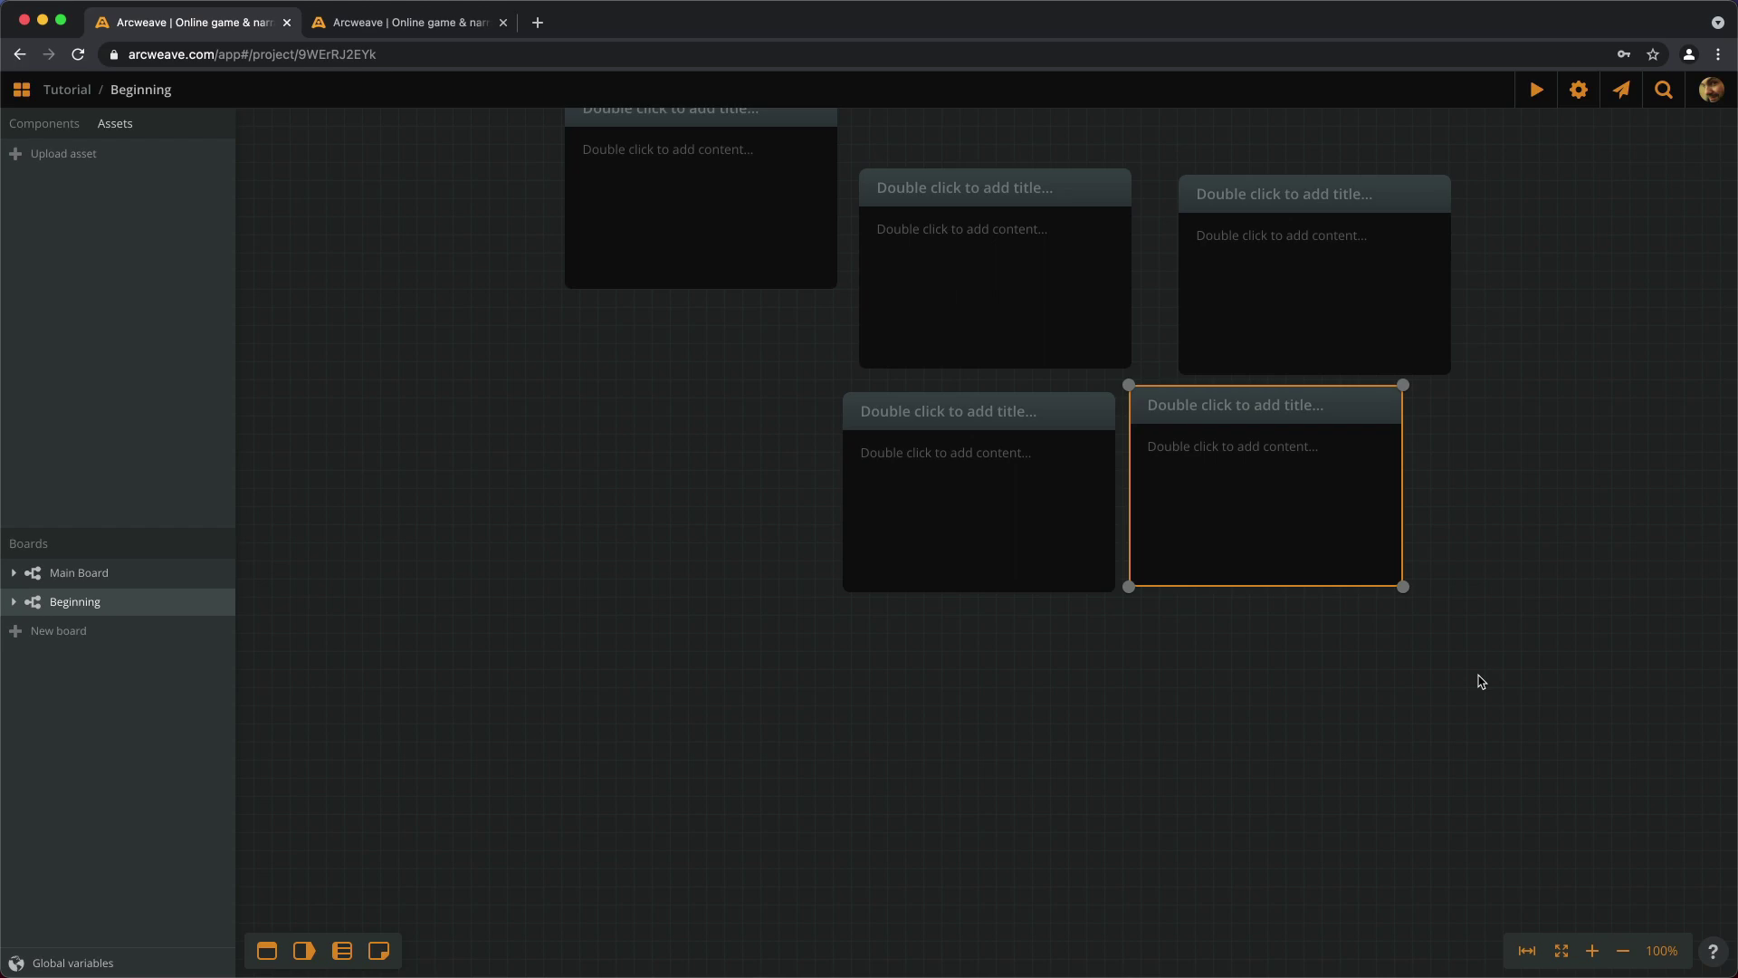
left_click_drag(1480, 676, 860, 154)
key("BackSpace")
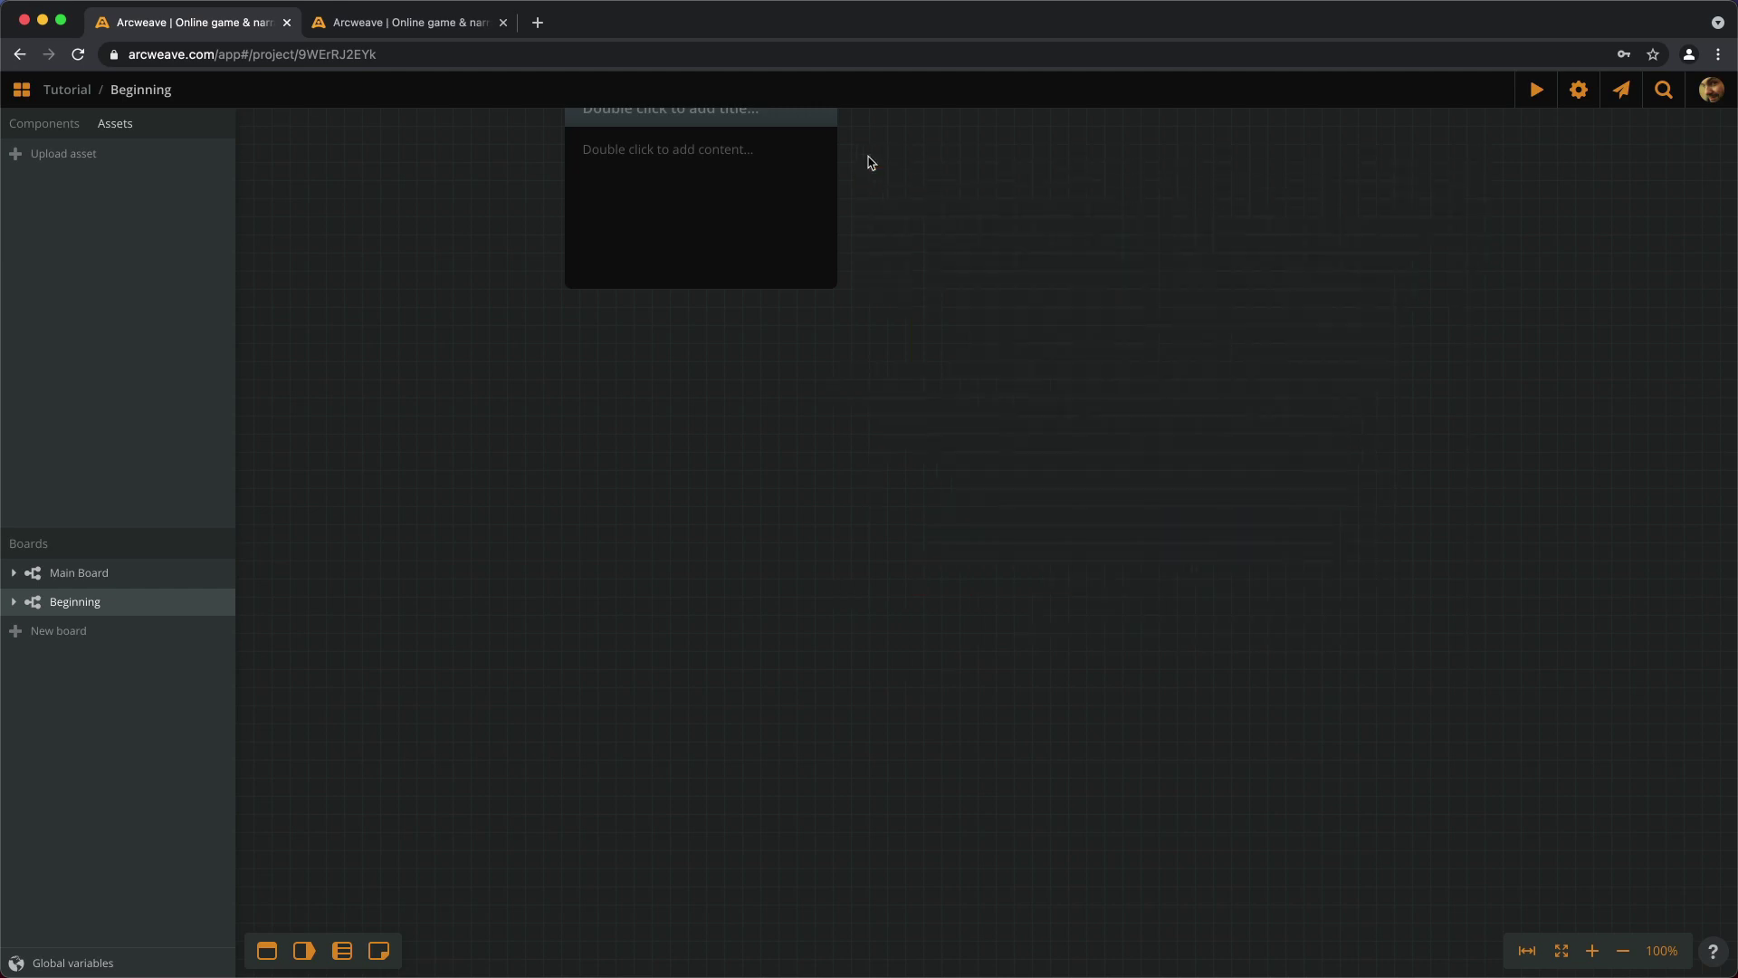
left_click_drag(916, 287, 1211, 559)
Enable Snap to grid in the board settings and move the empty card up-left onto the grid.
scroll(1071, 443, "up", 5)
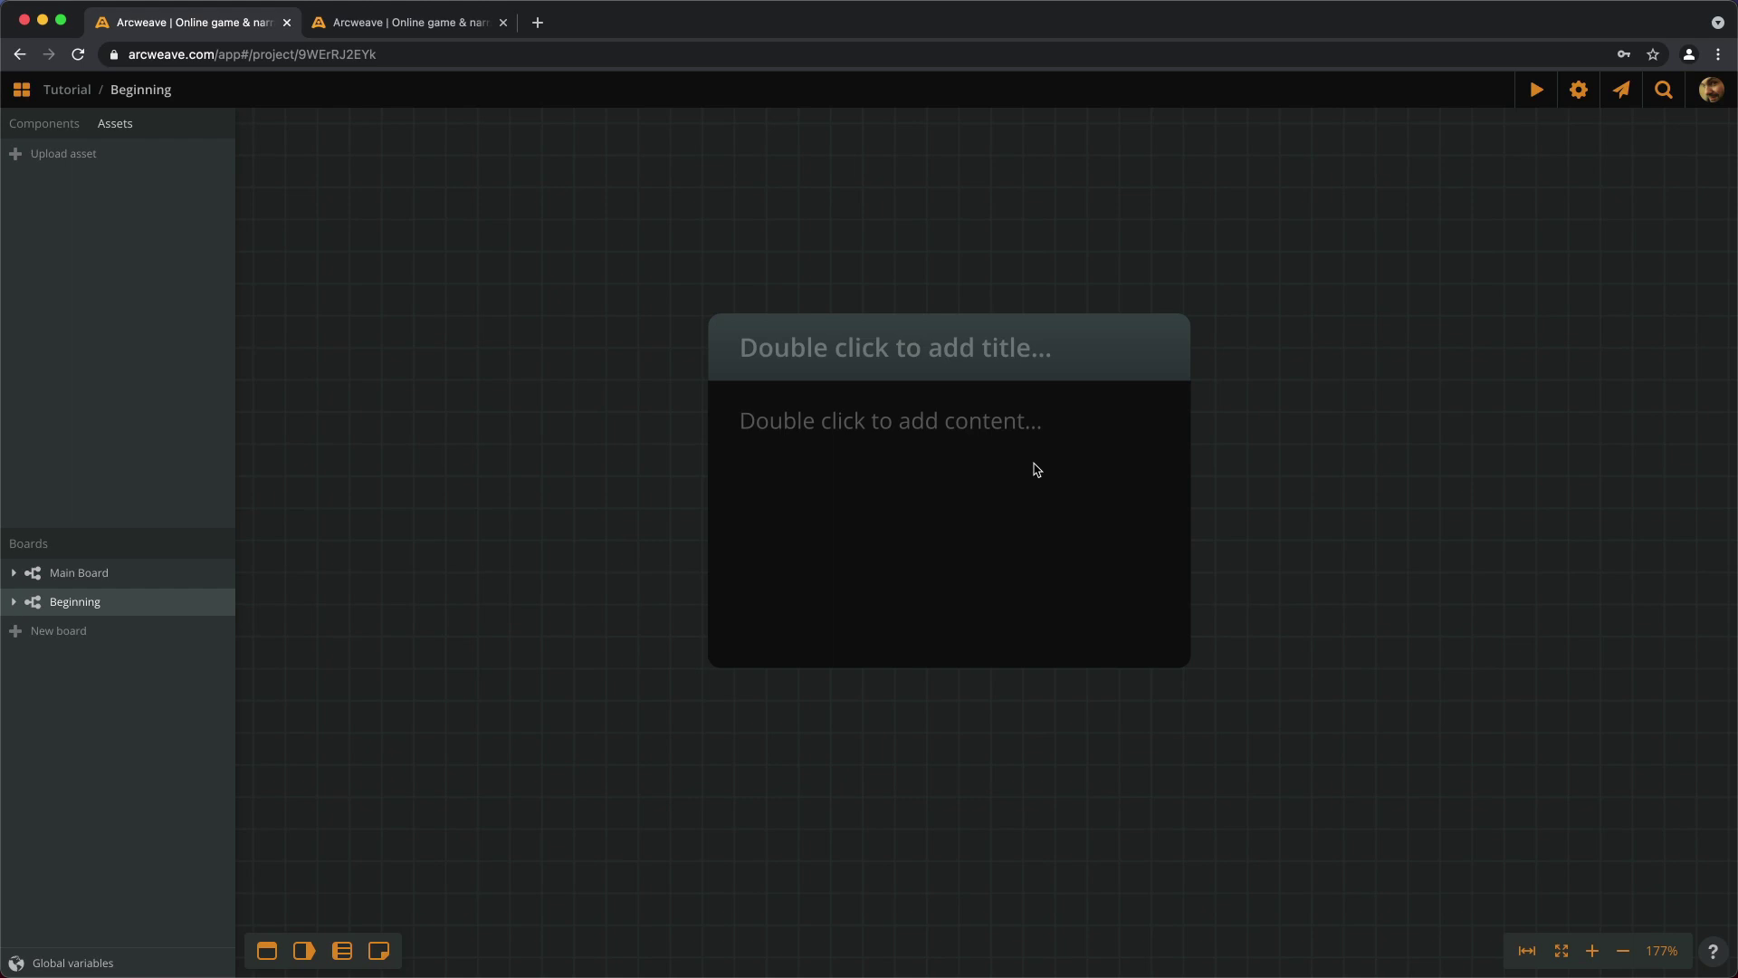
left_click(1579, 89)
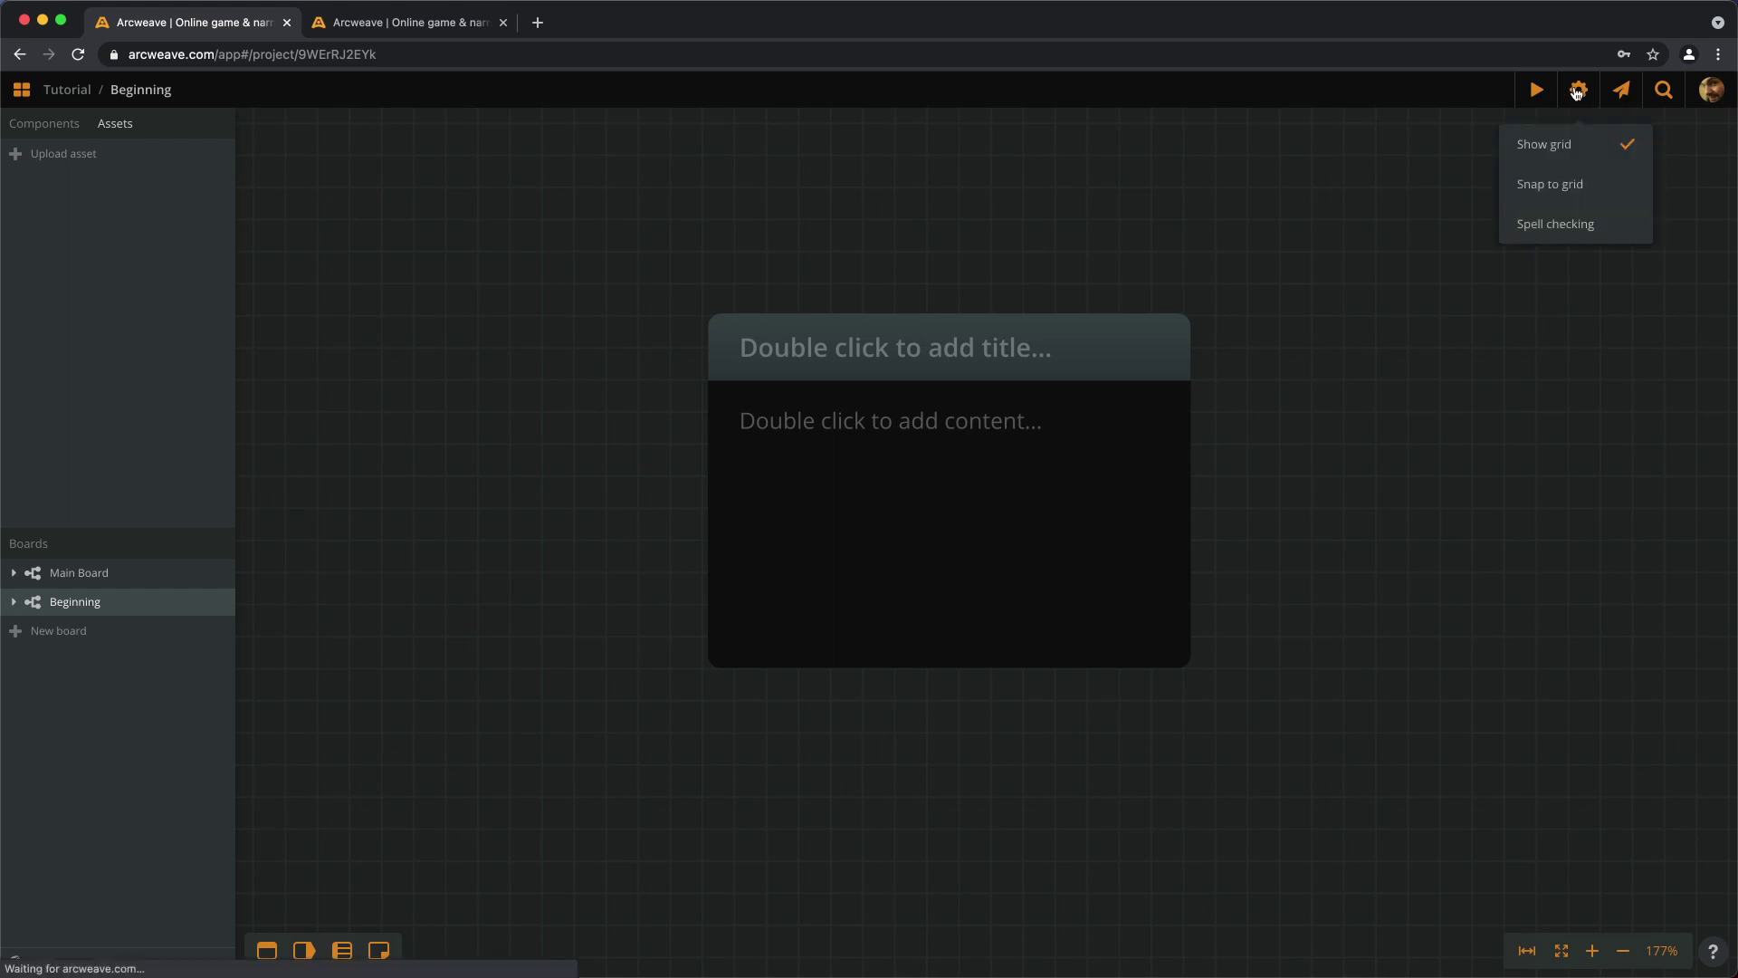
left_click(1558, 200)
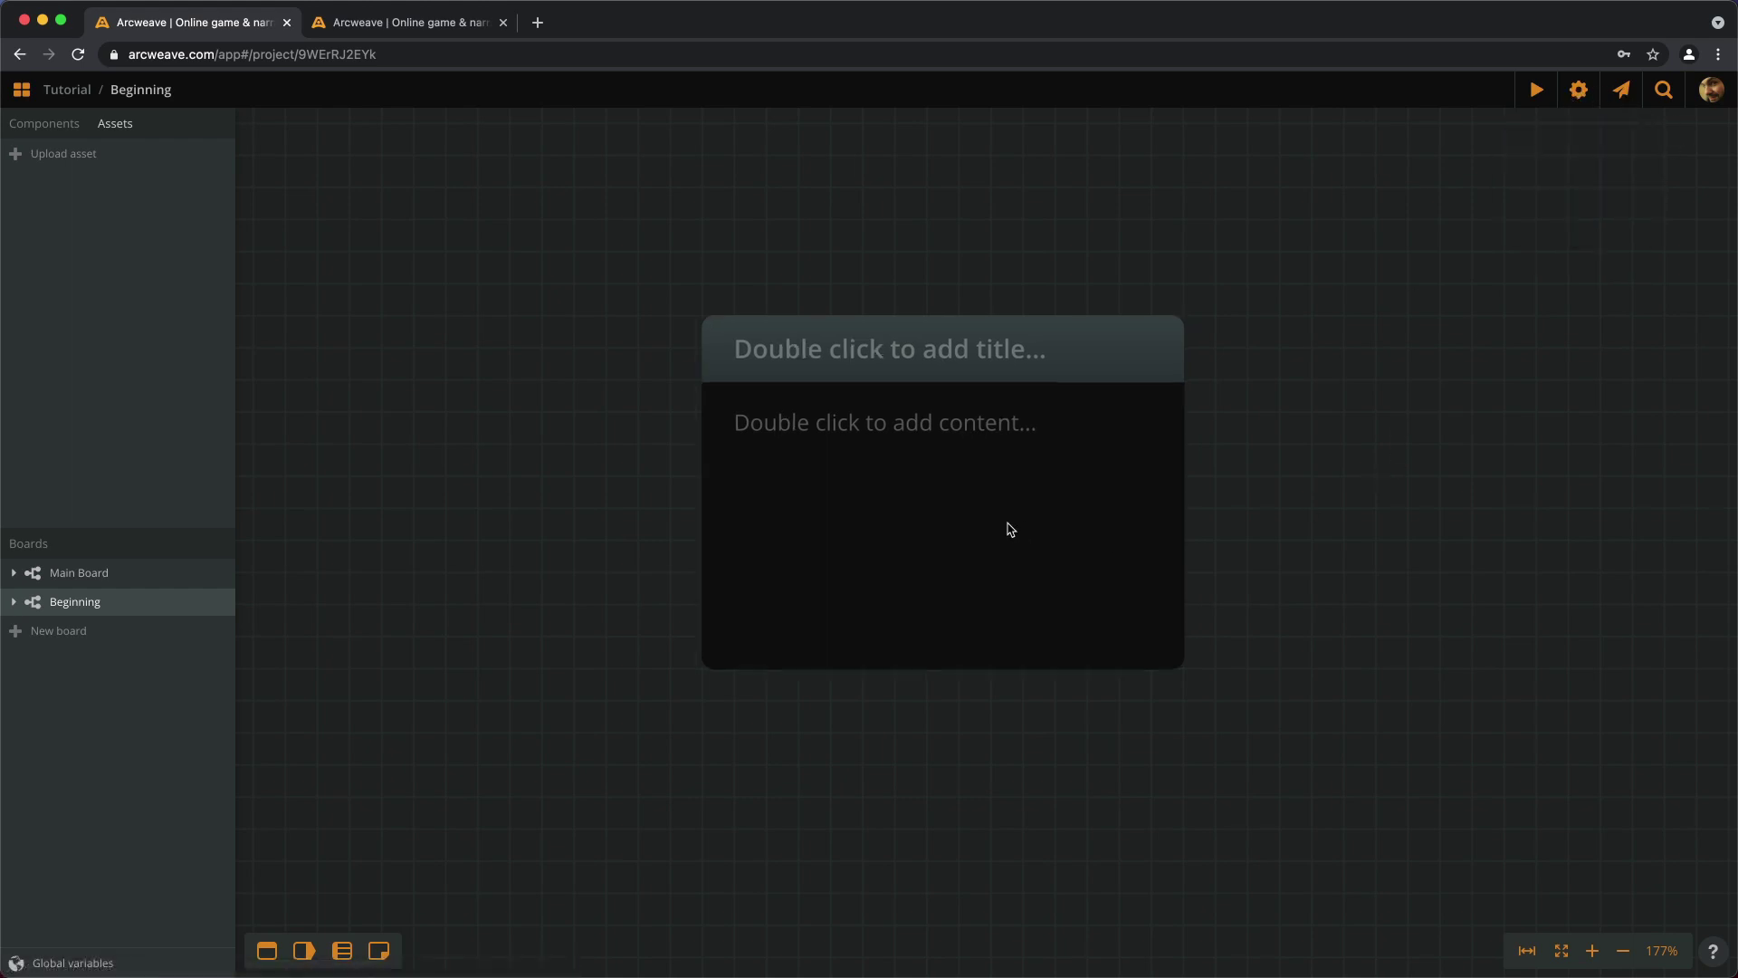
left_click_drag(1010, 528, 814, 452)
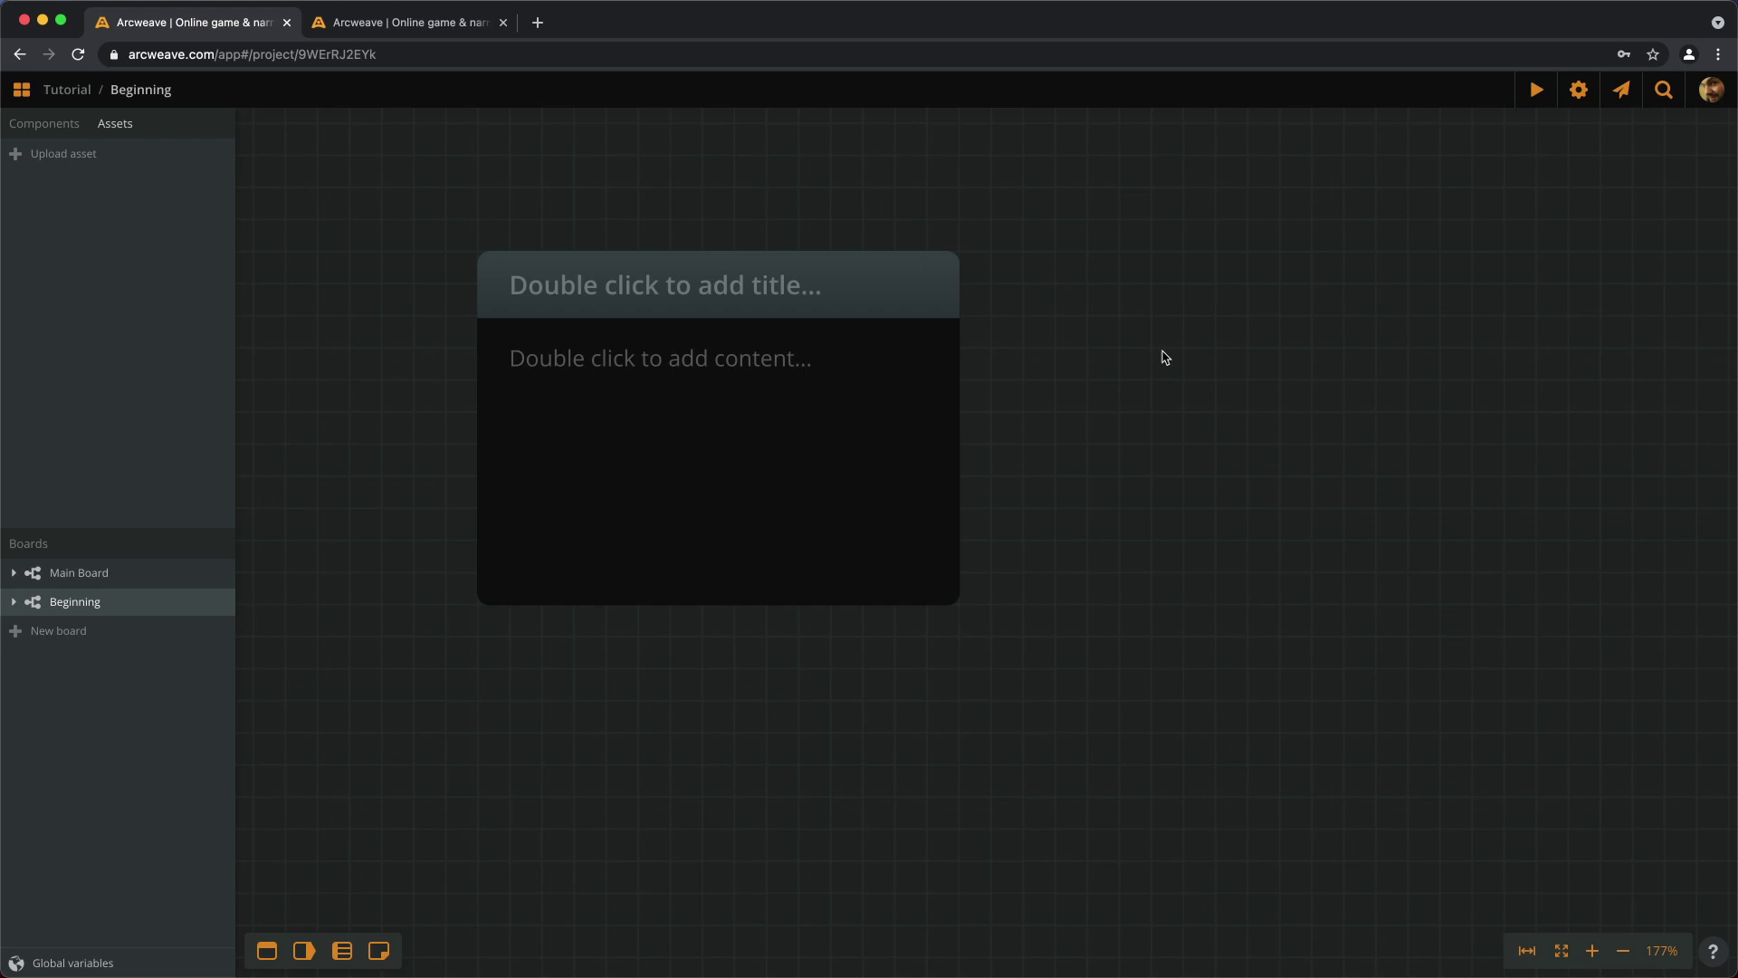
scroll(469, 260, "up", 5)
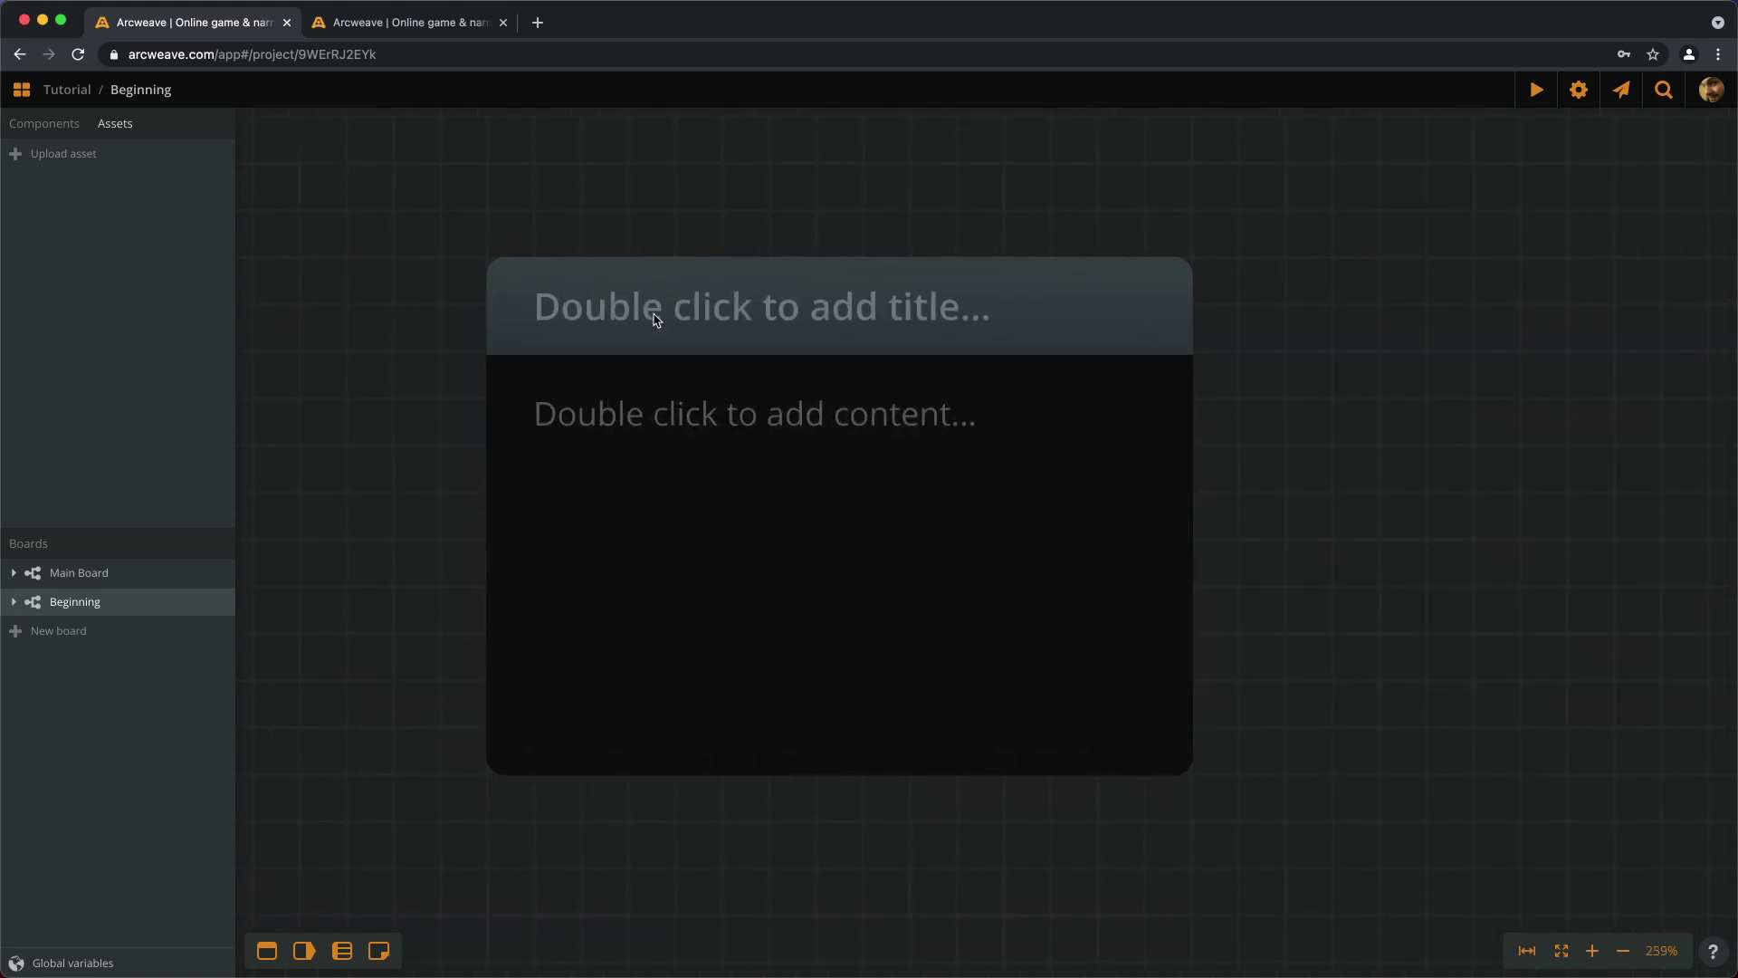
Title the card 'Start', give it the text 'Hello, World!', and set it as starting element.
double_click(656, 317)
type("Star")
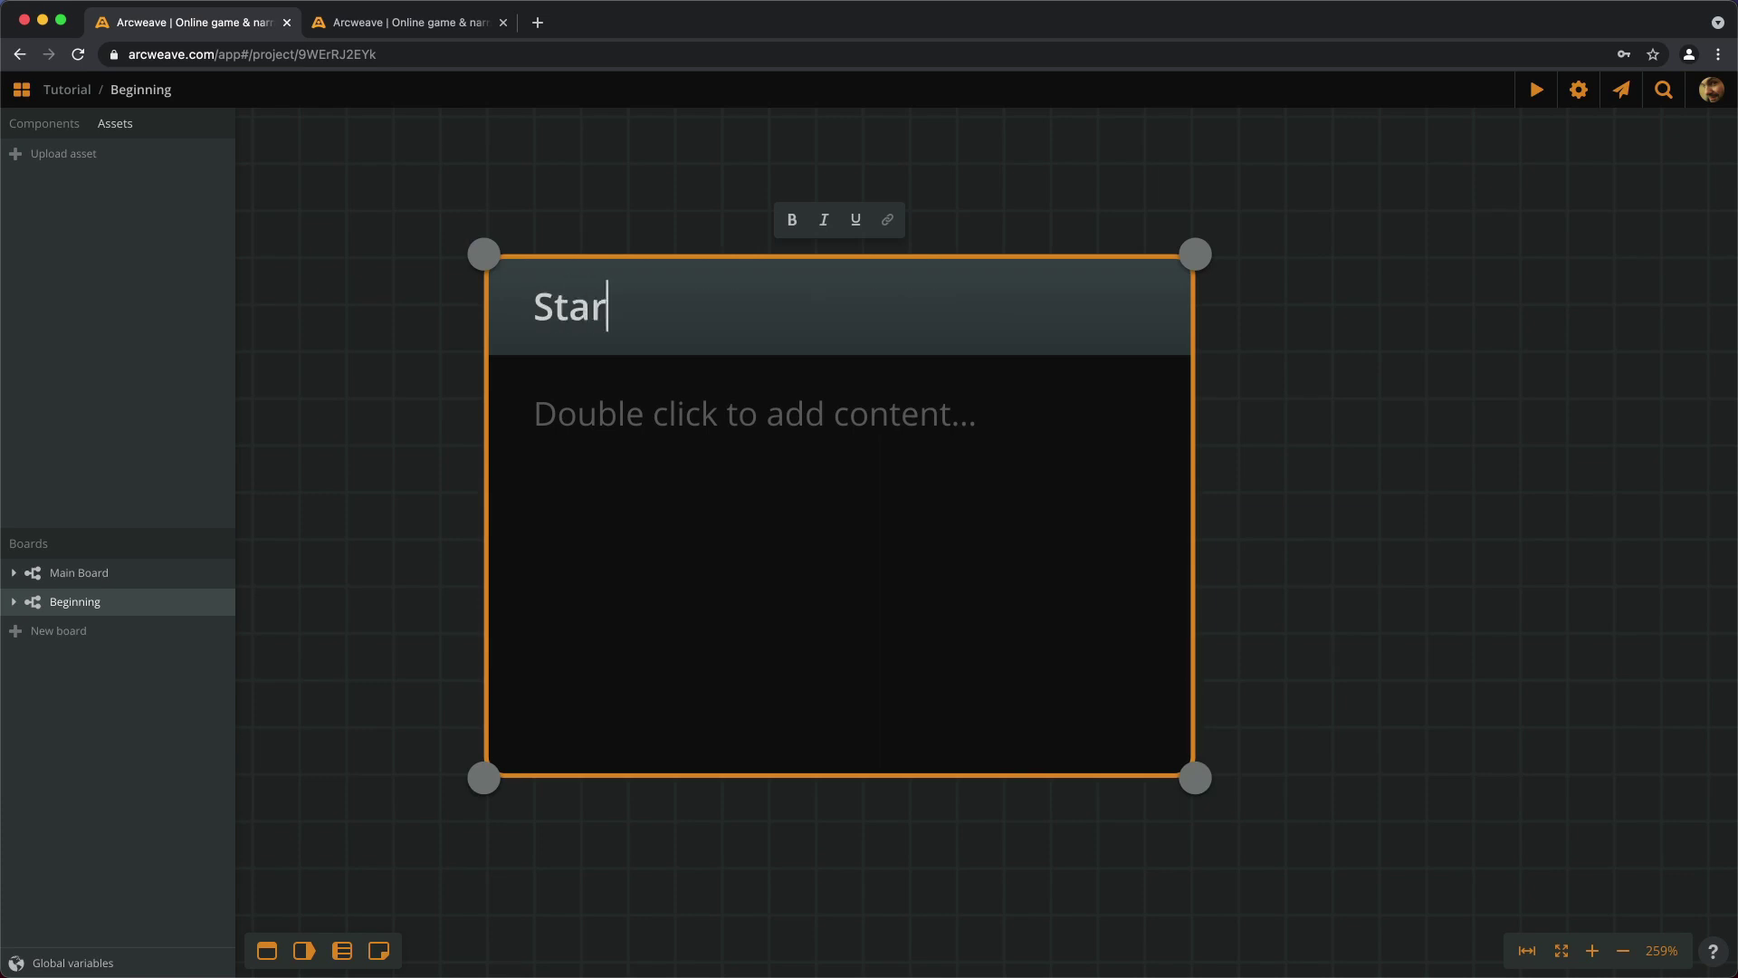
type("t")
left_click(535, 413)
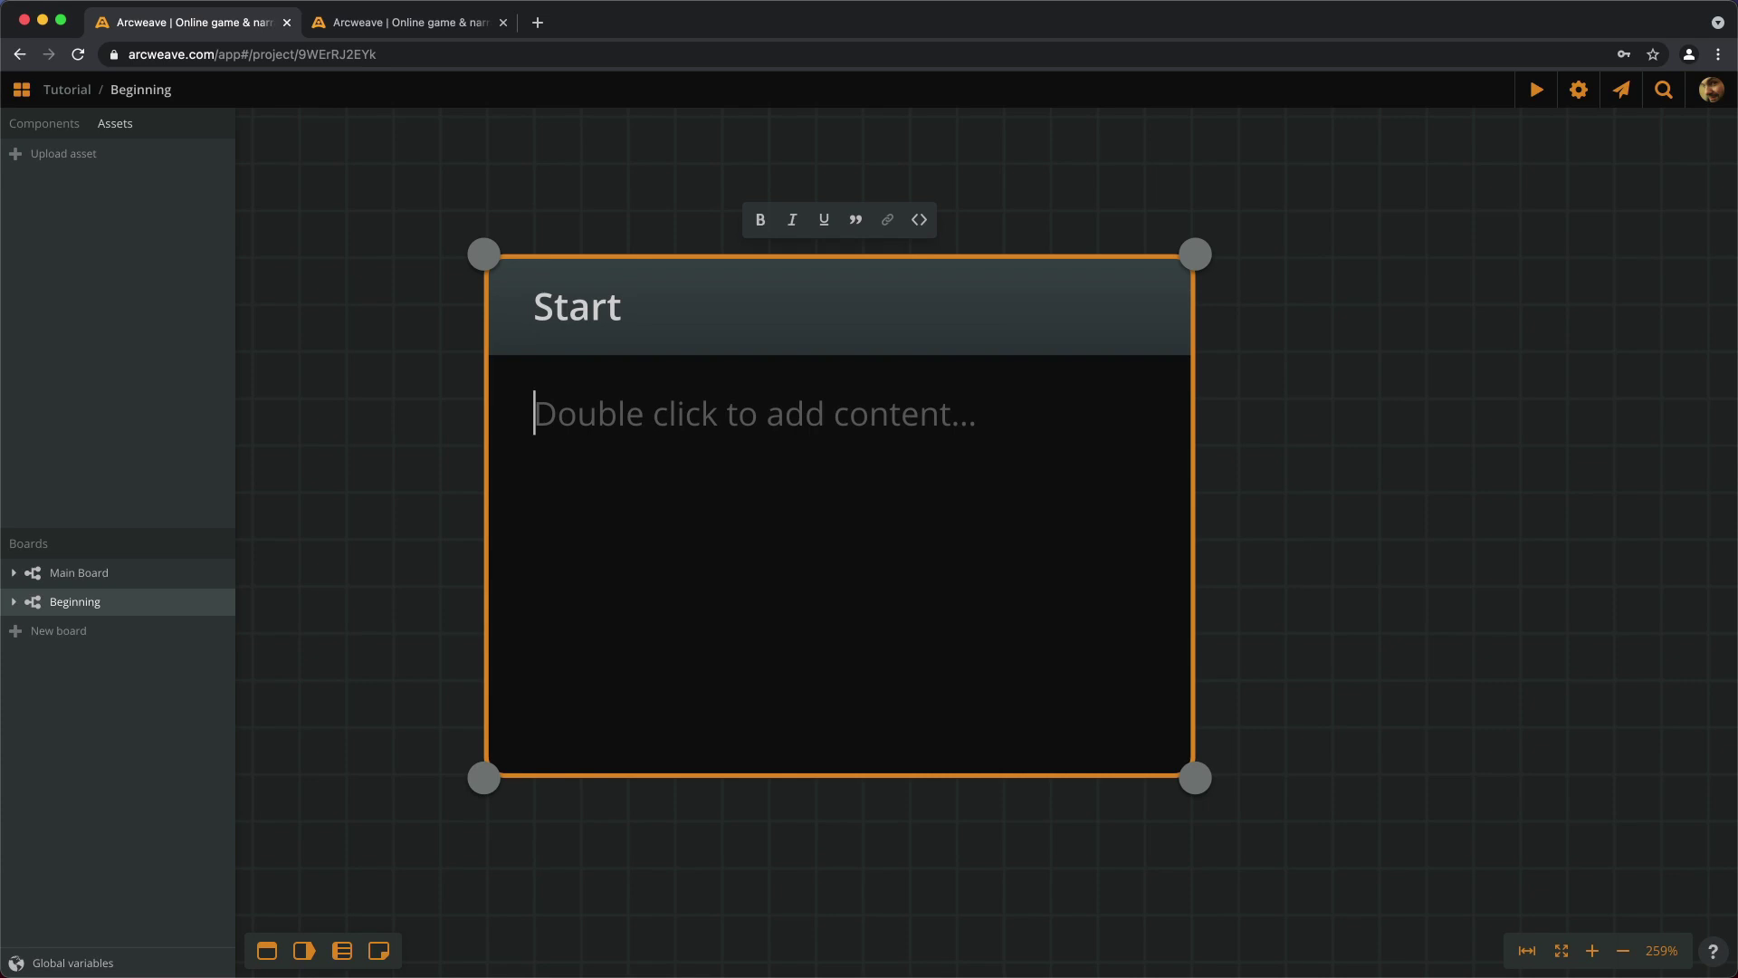
type("Hello, World")
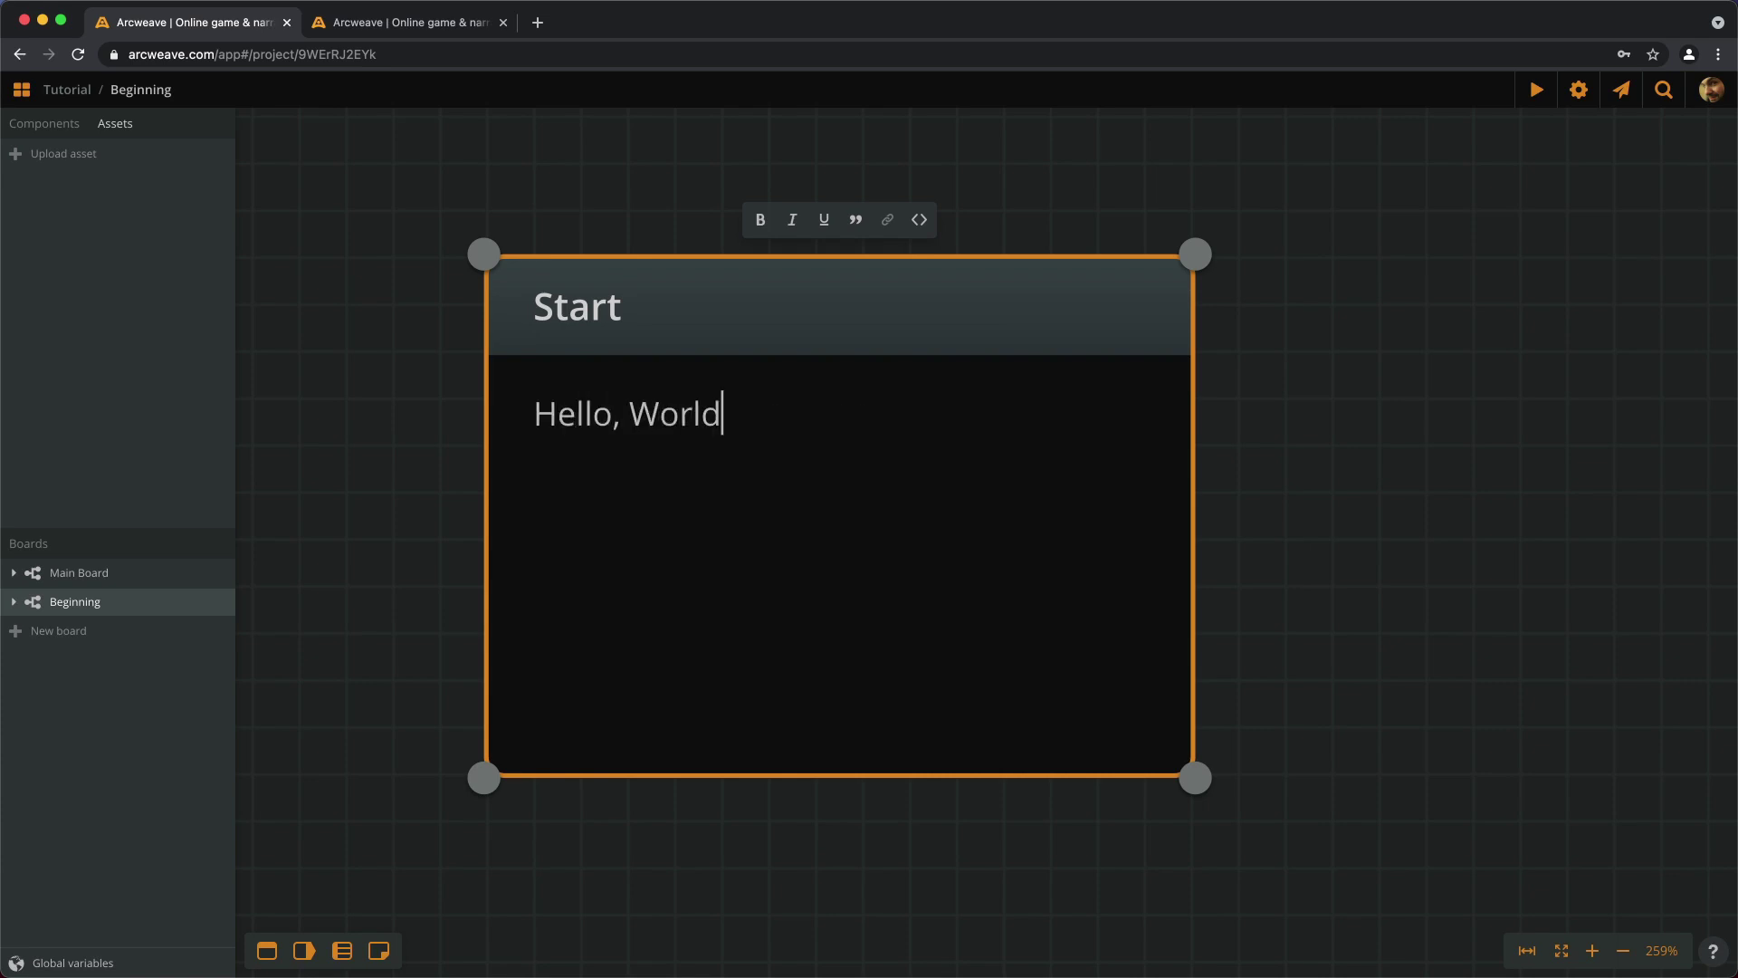
type("!")
key("Escape")
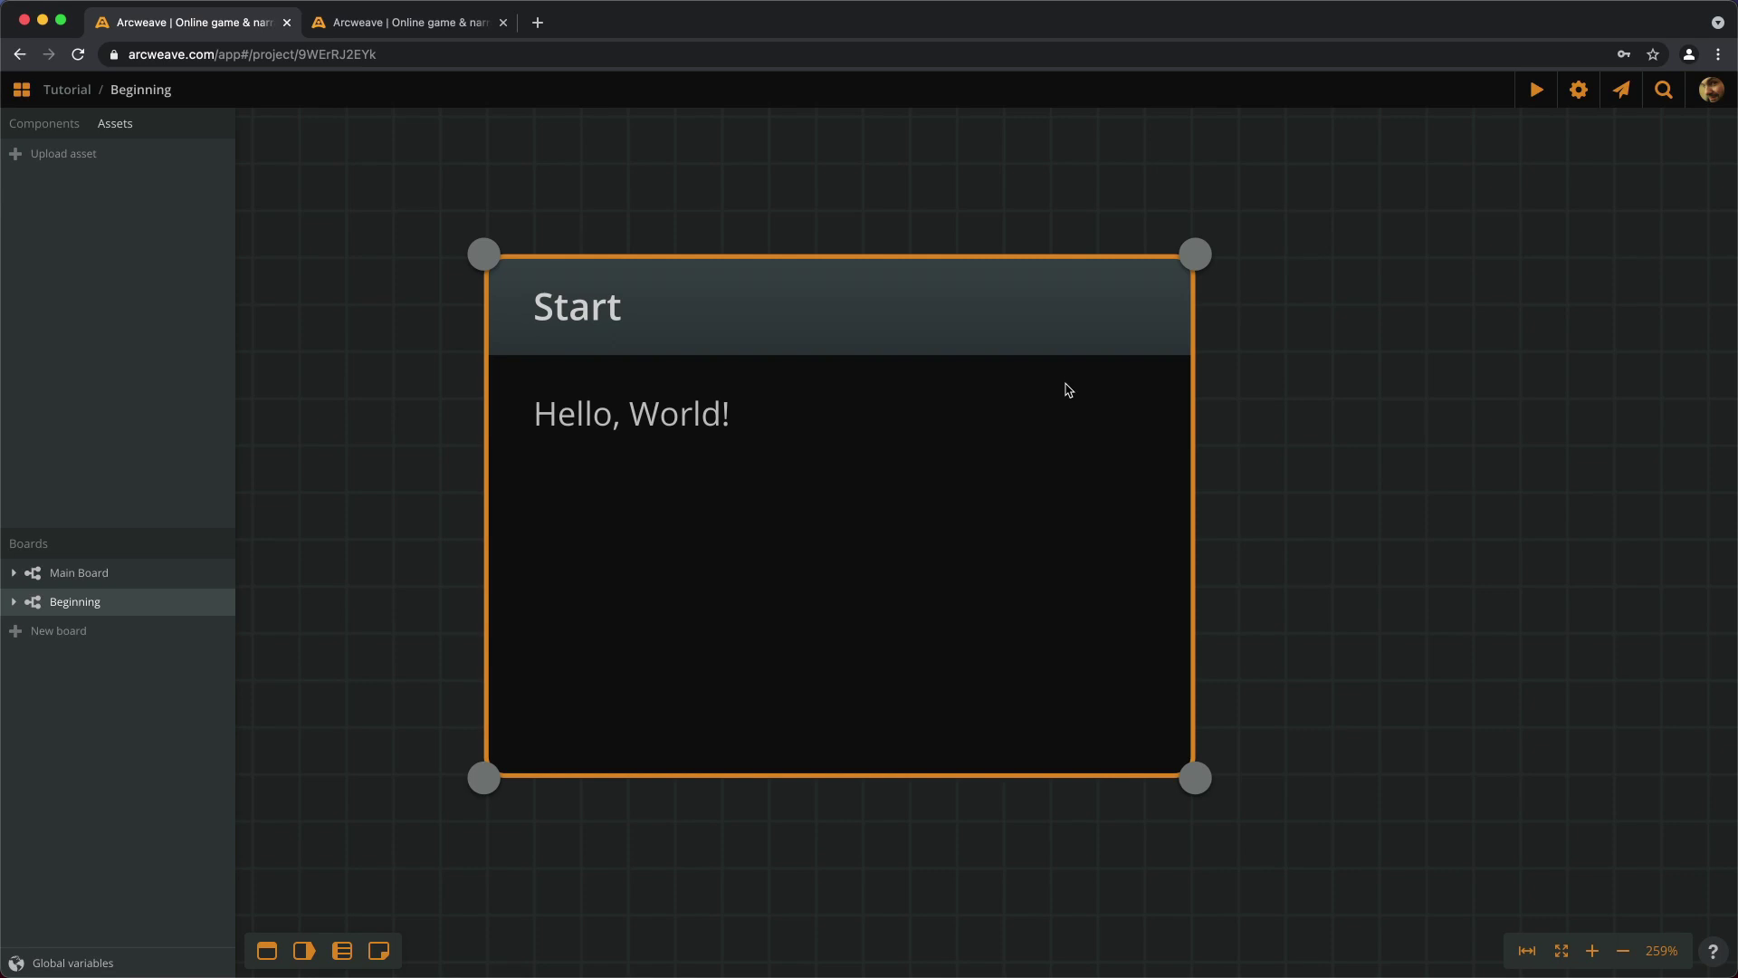
right_click(1056, 306)
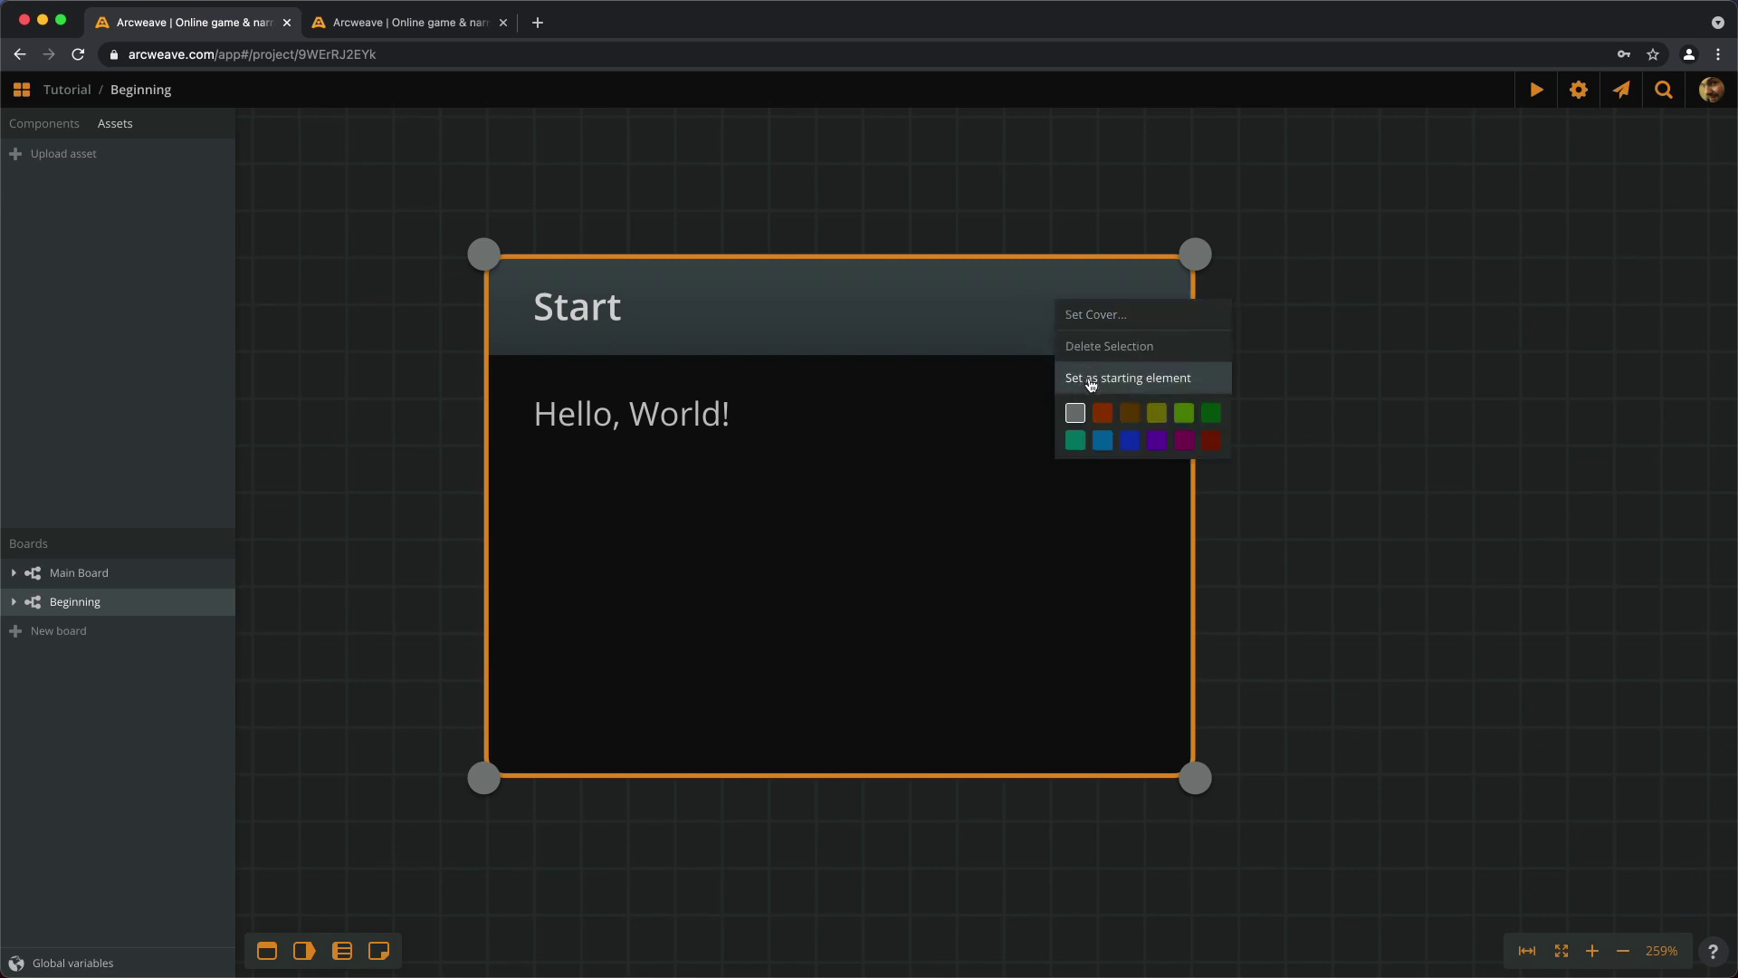
left_click(1132, 388)
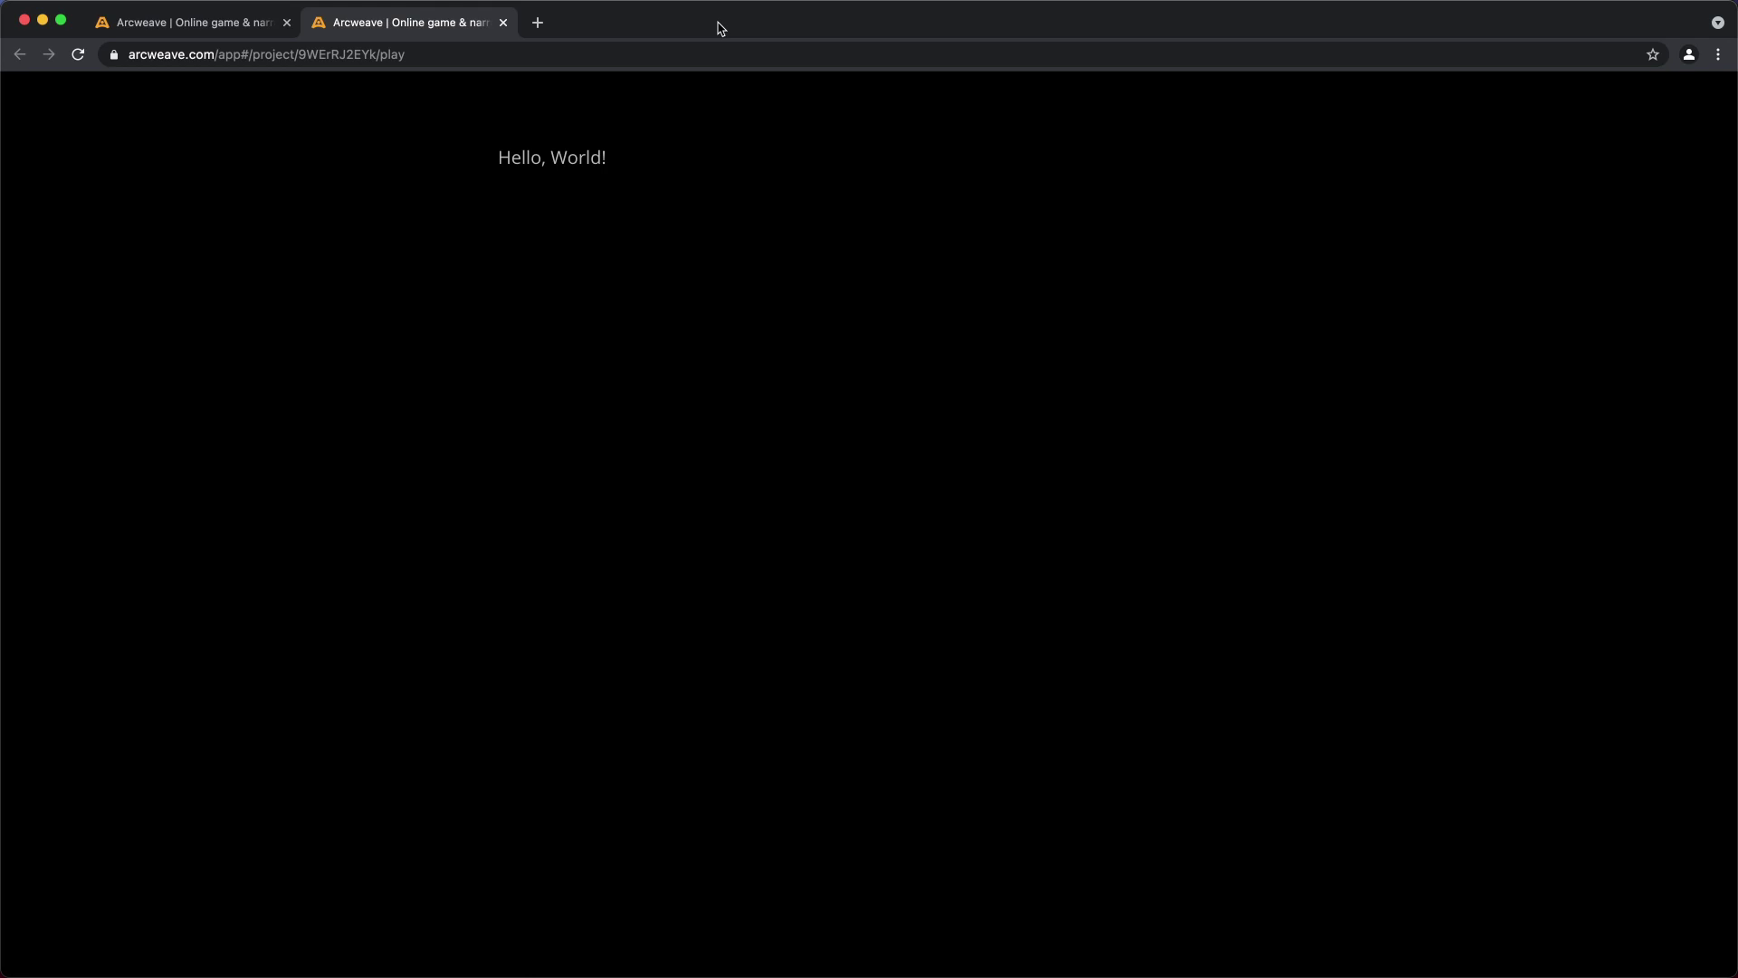
Switch from the play preview tab back to the Beginning board editor.
left_click(156, 22)
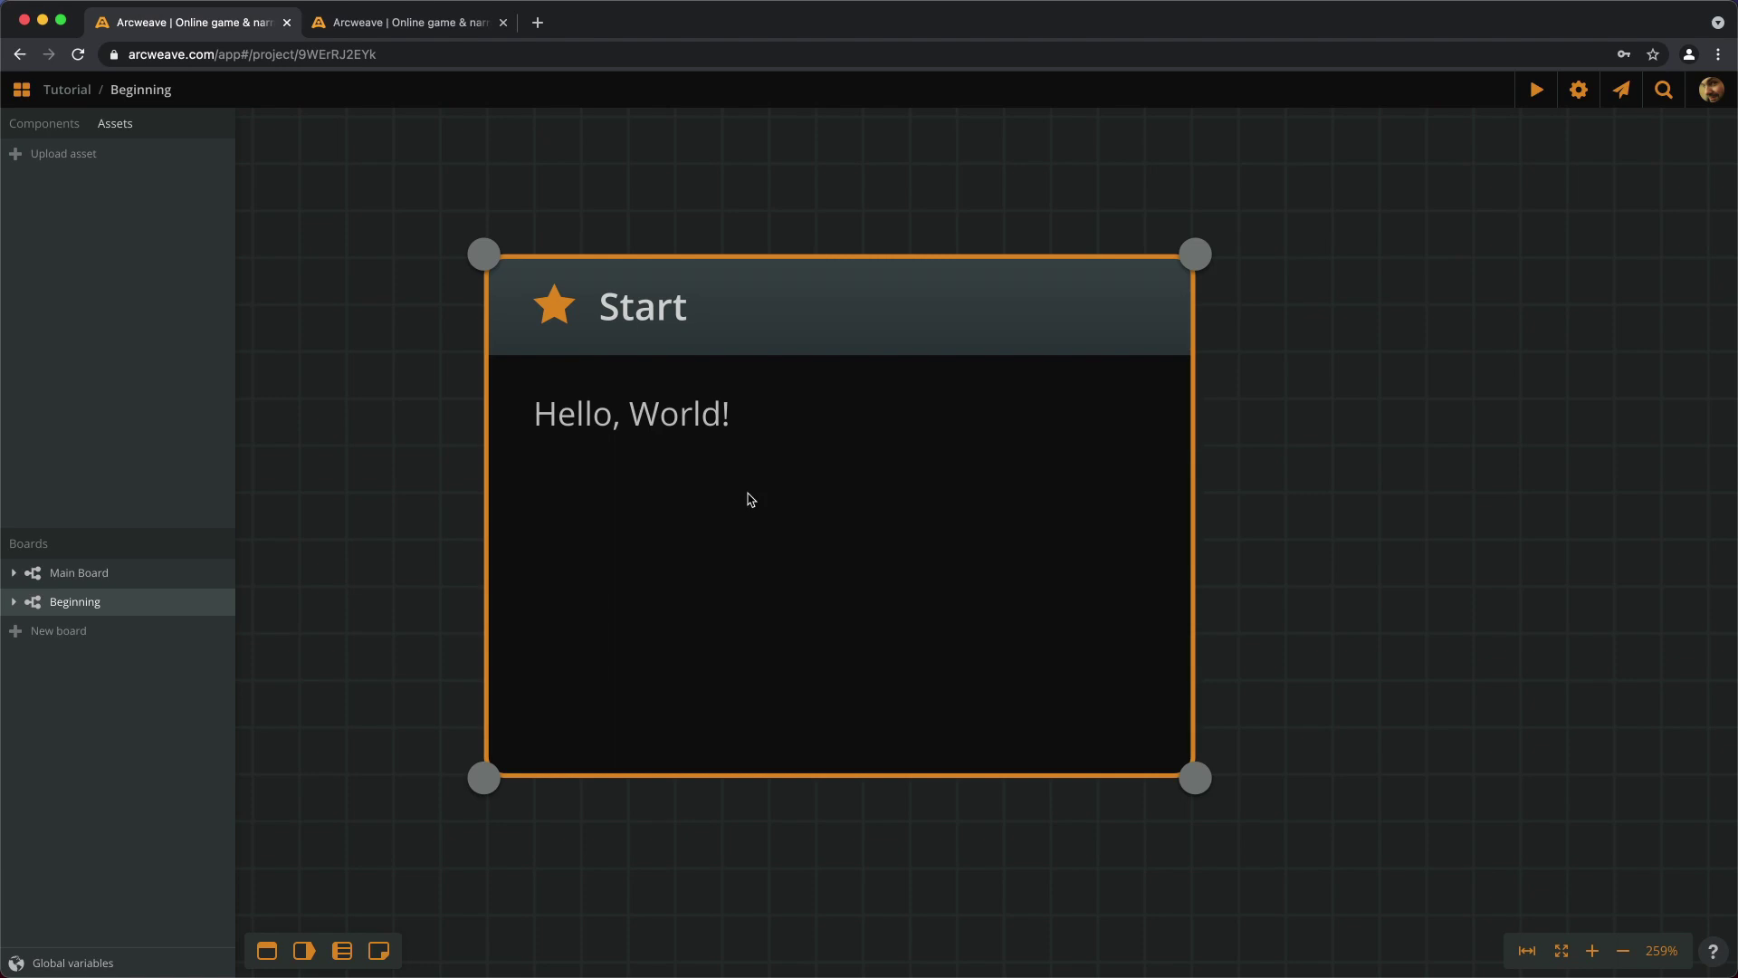
Replace Start's text with the two-paragraph 'The same nightmare, as always…' passage and preview it.
triple_click(687, 435)
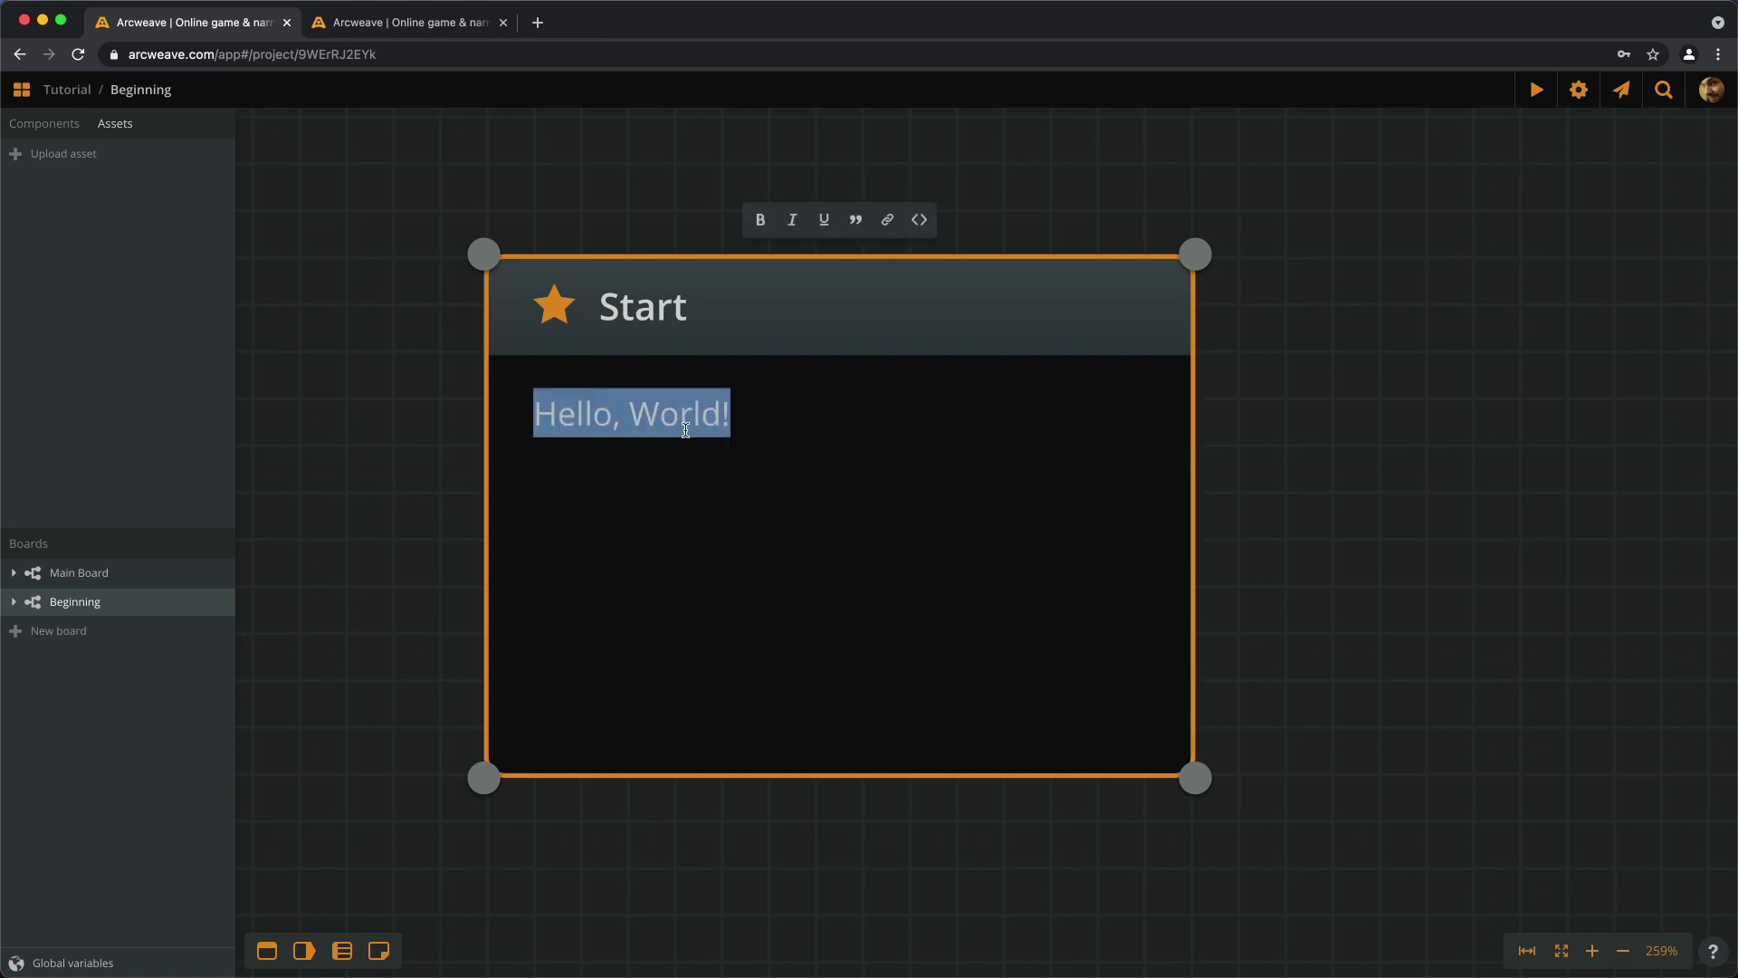
type("The same nightmare, as always. The seachore. The cliff. The mysterious climber.")
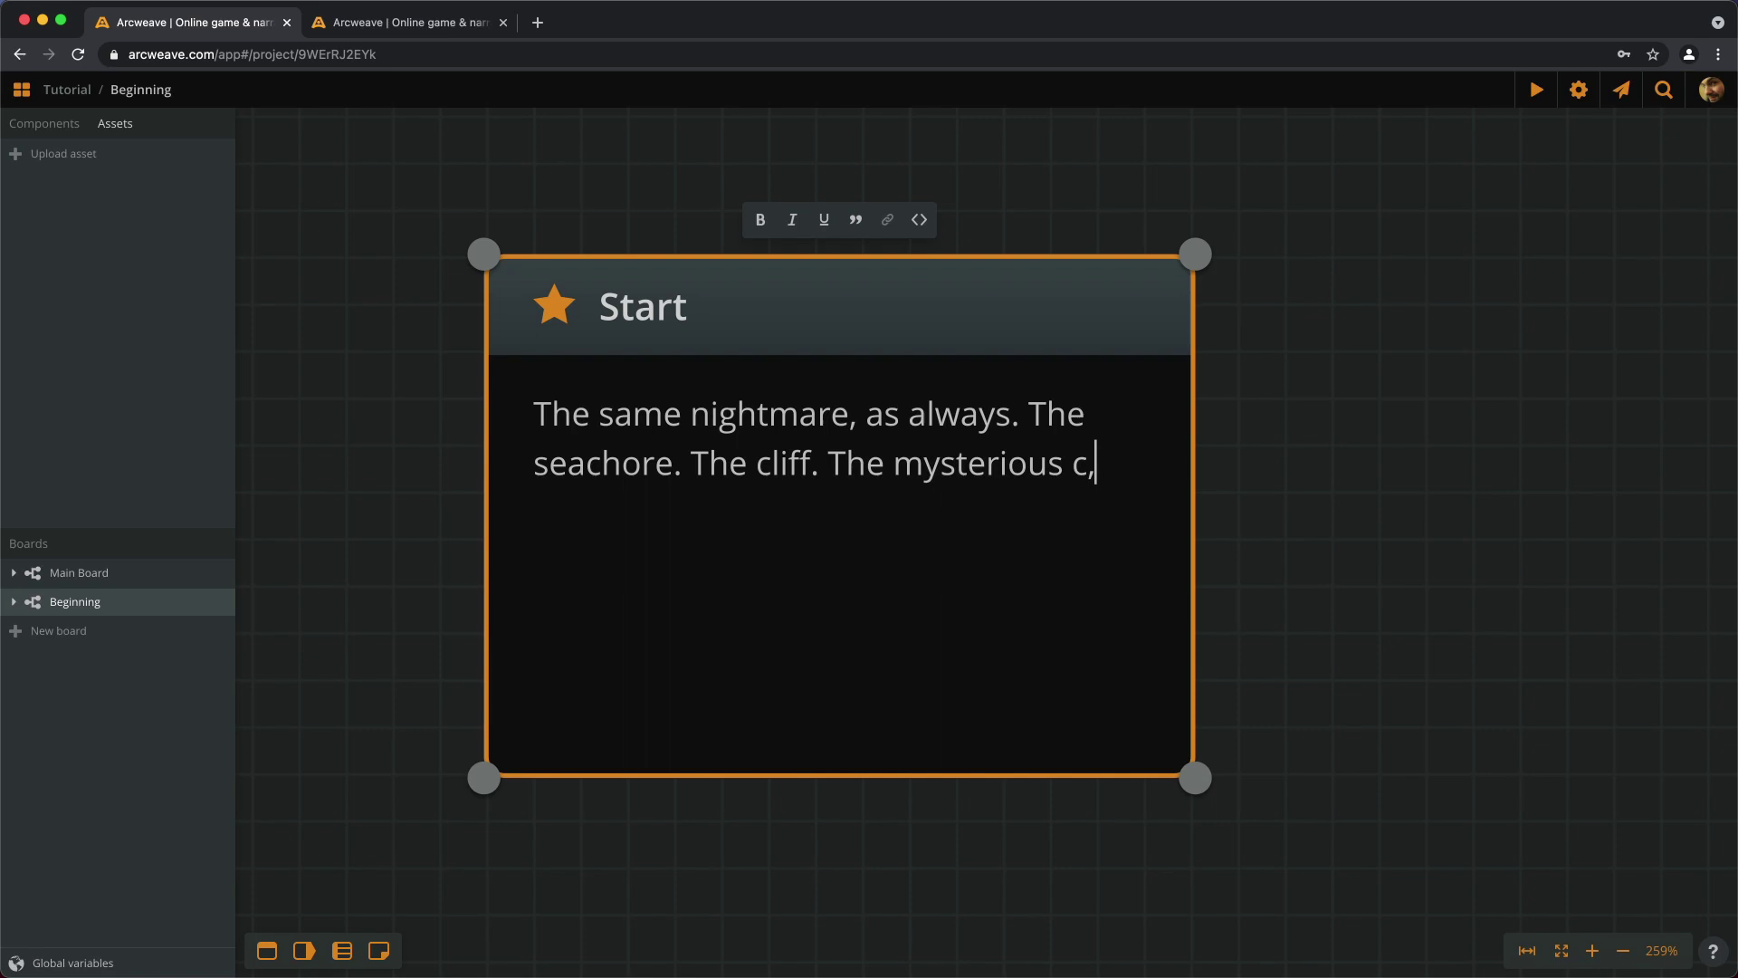
key("Return")
type("As always, you wake up before seeing their face.")
key("Escape")
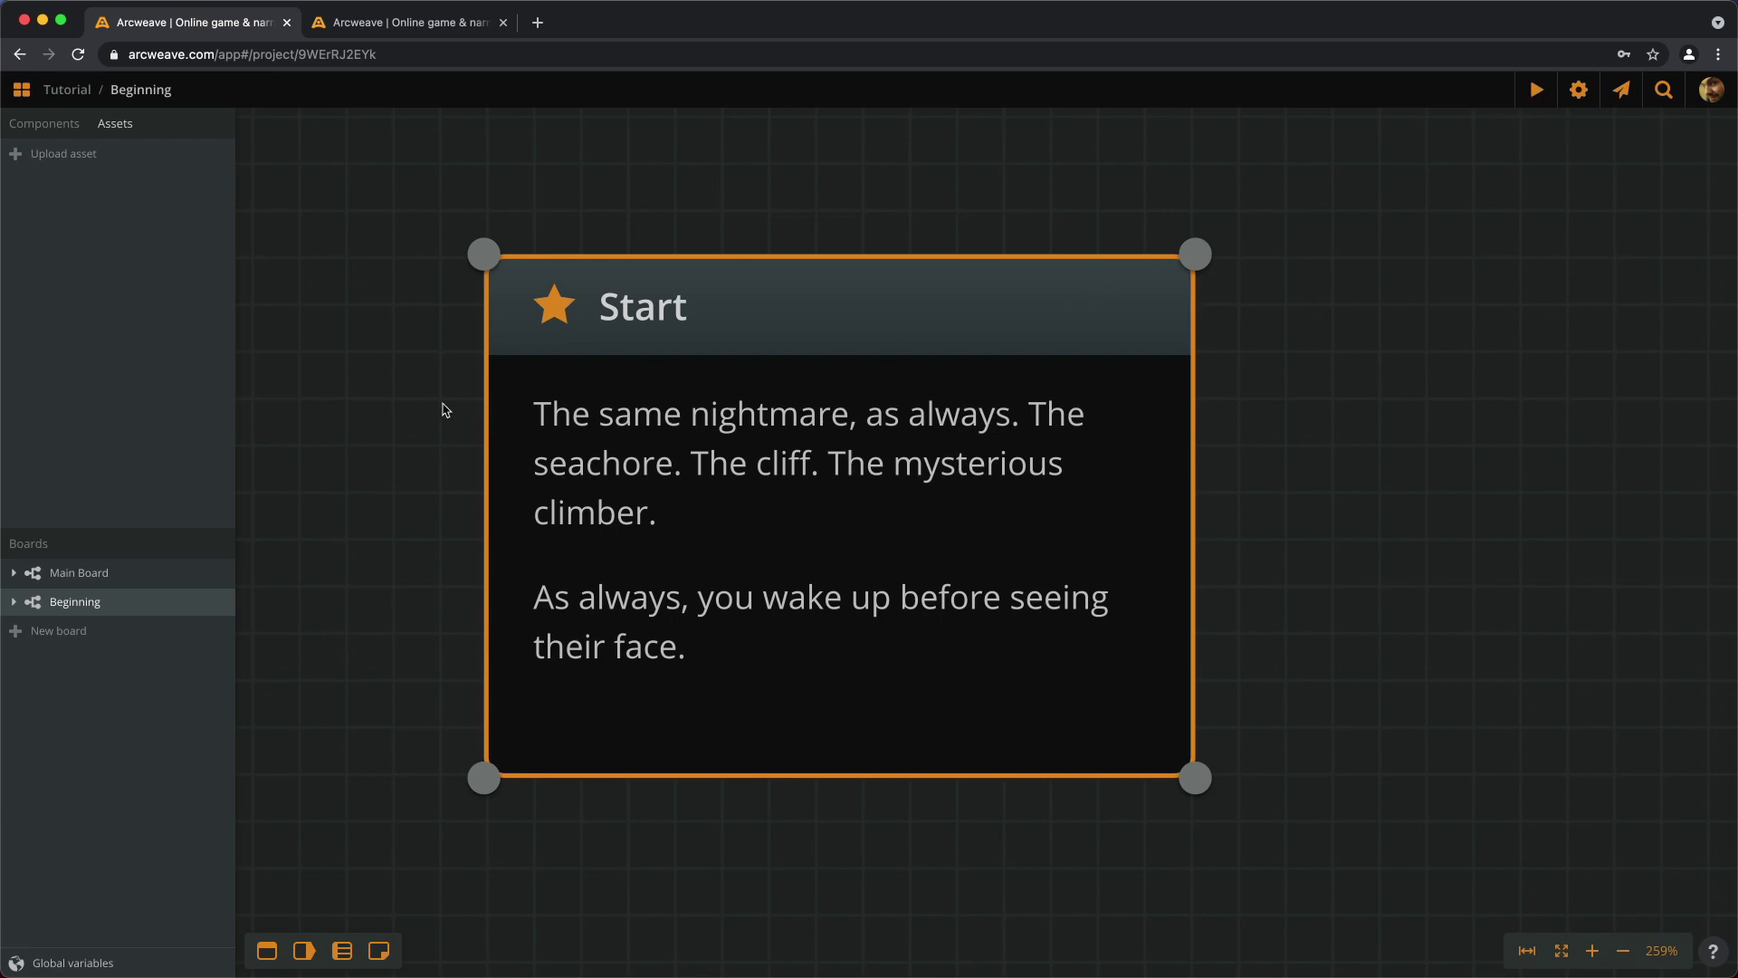
left_click(421, 25)
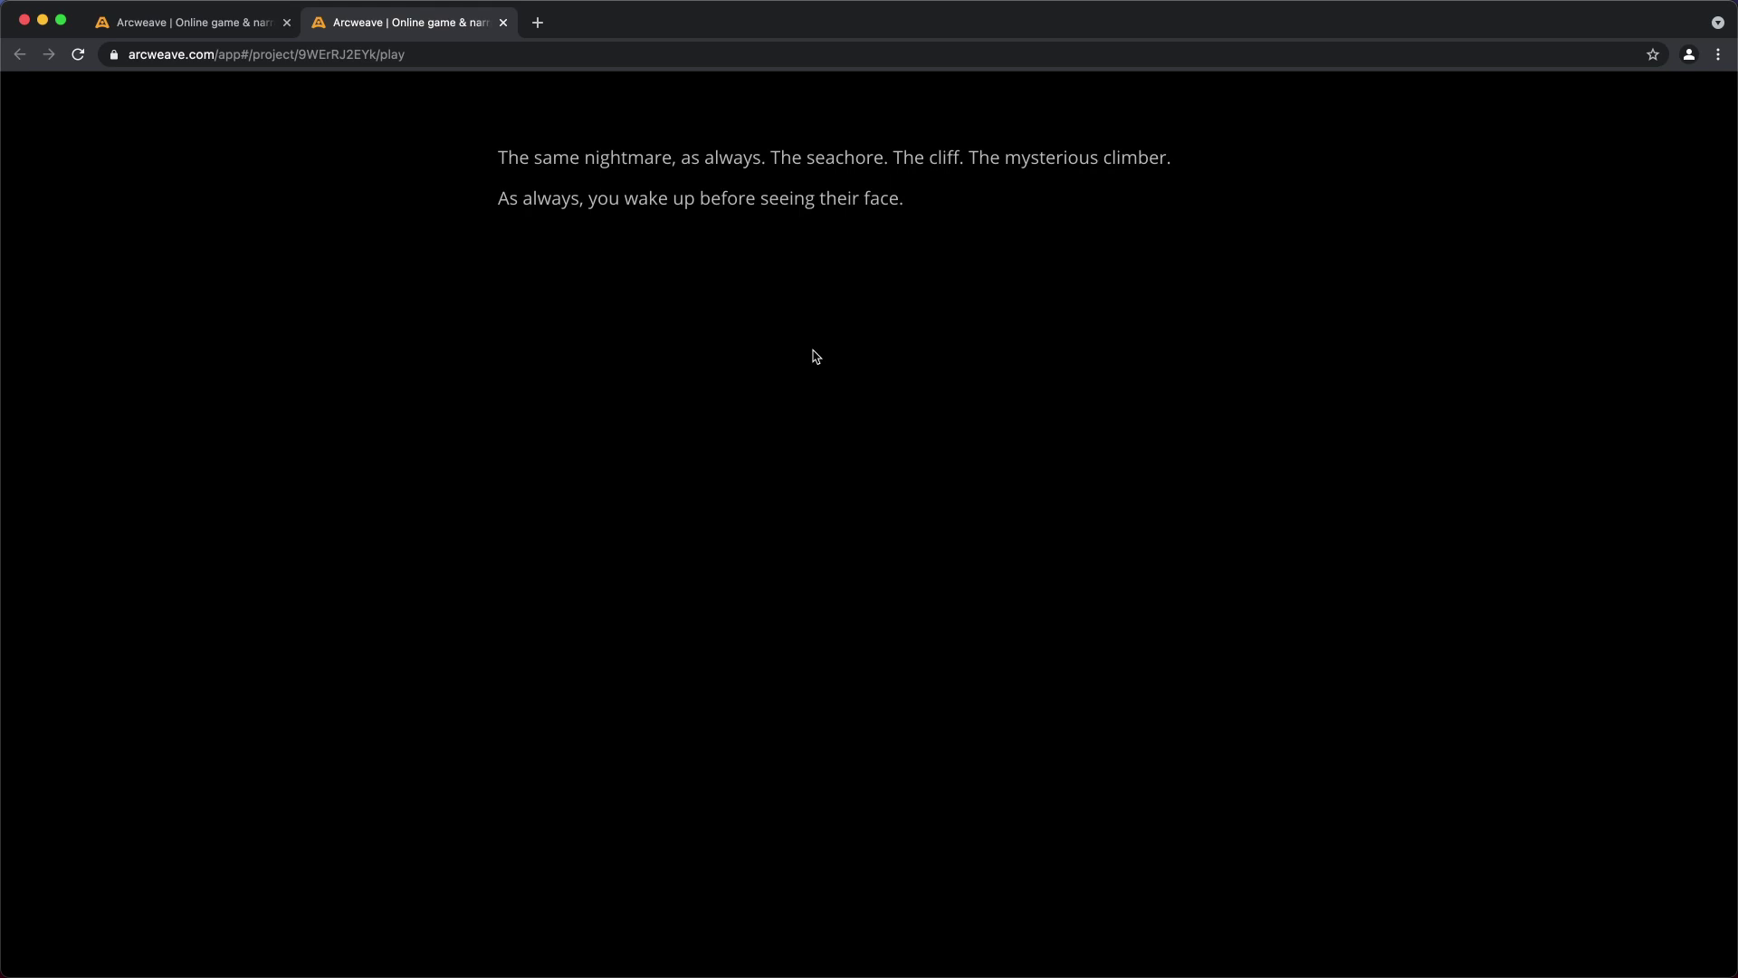
Back in the editor, add a new element beside Start titled 'Get up'.
left_click(231, 25)
scroll(1295, 471, "down", 5)
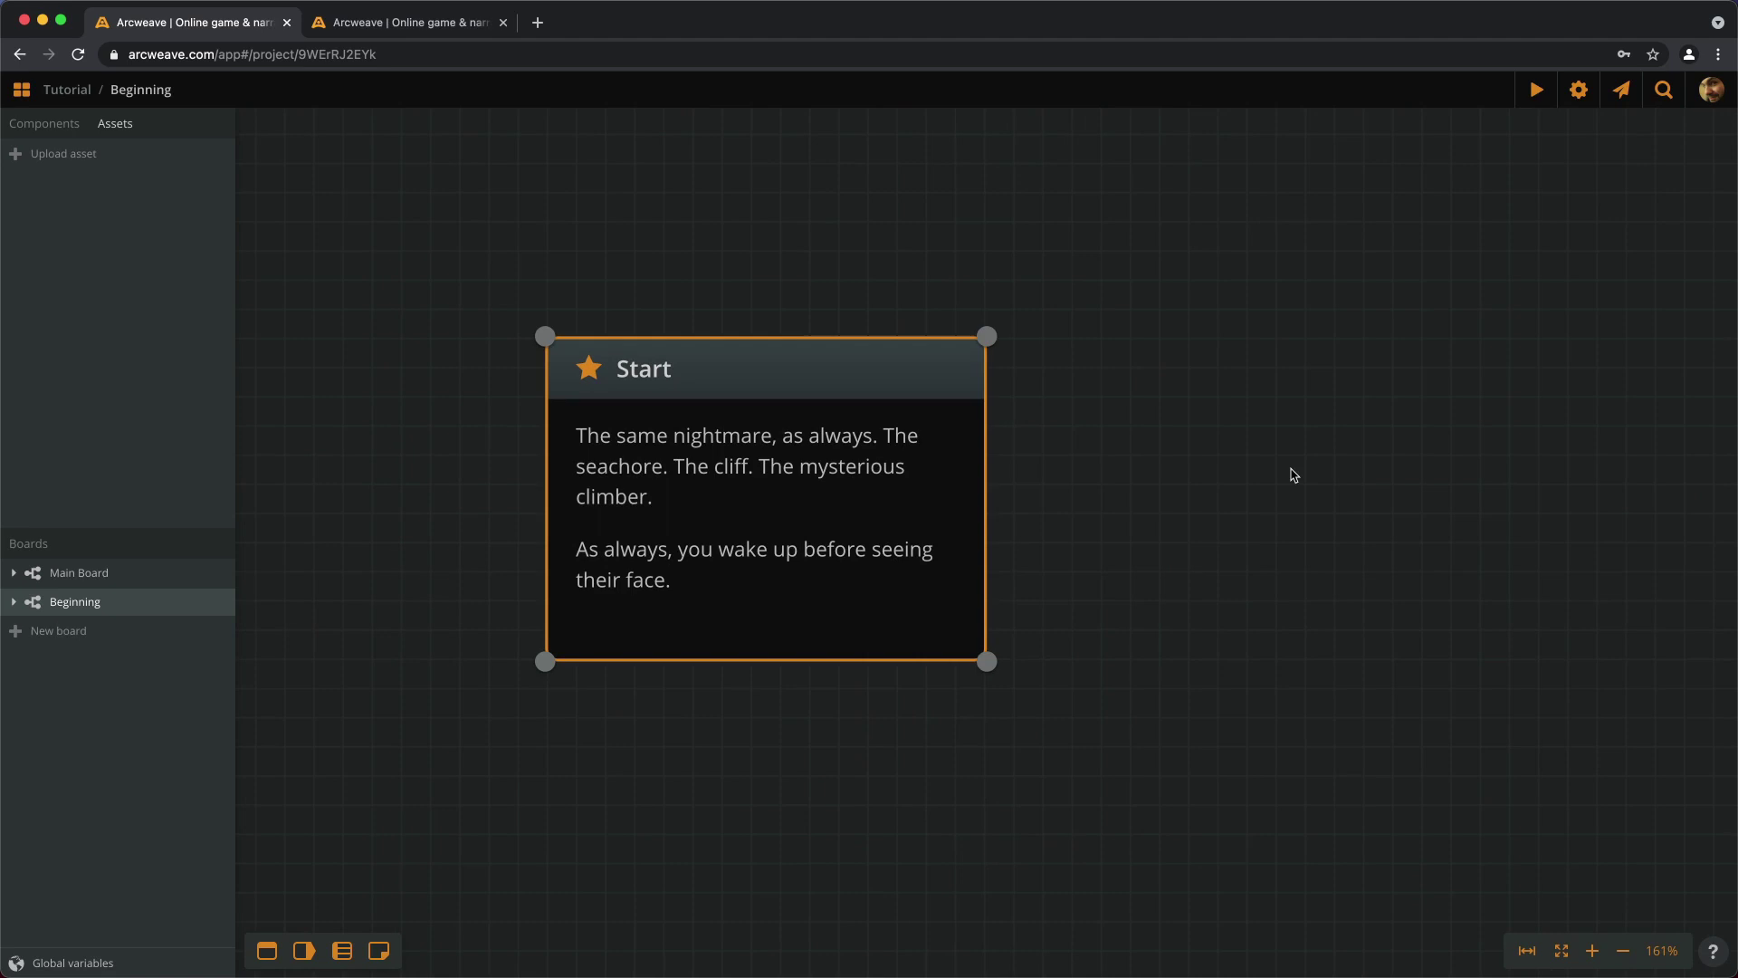
scroll(1249, 469, "right", 3)
left_click(1355, 477)
double_click(1355, 476)
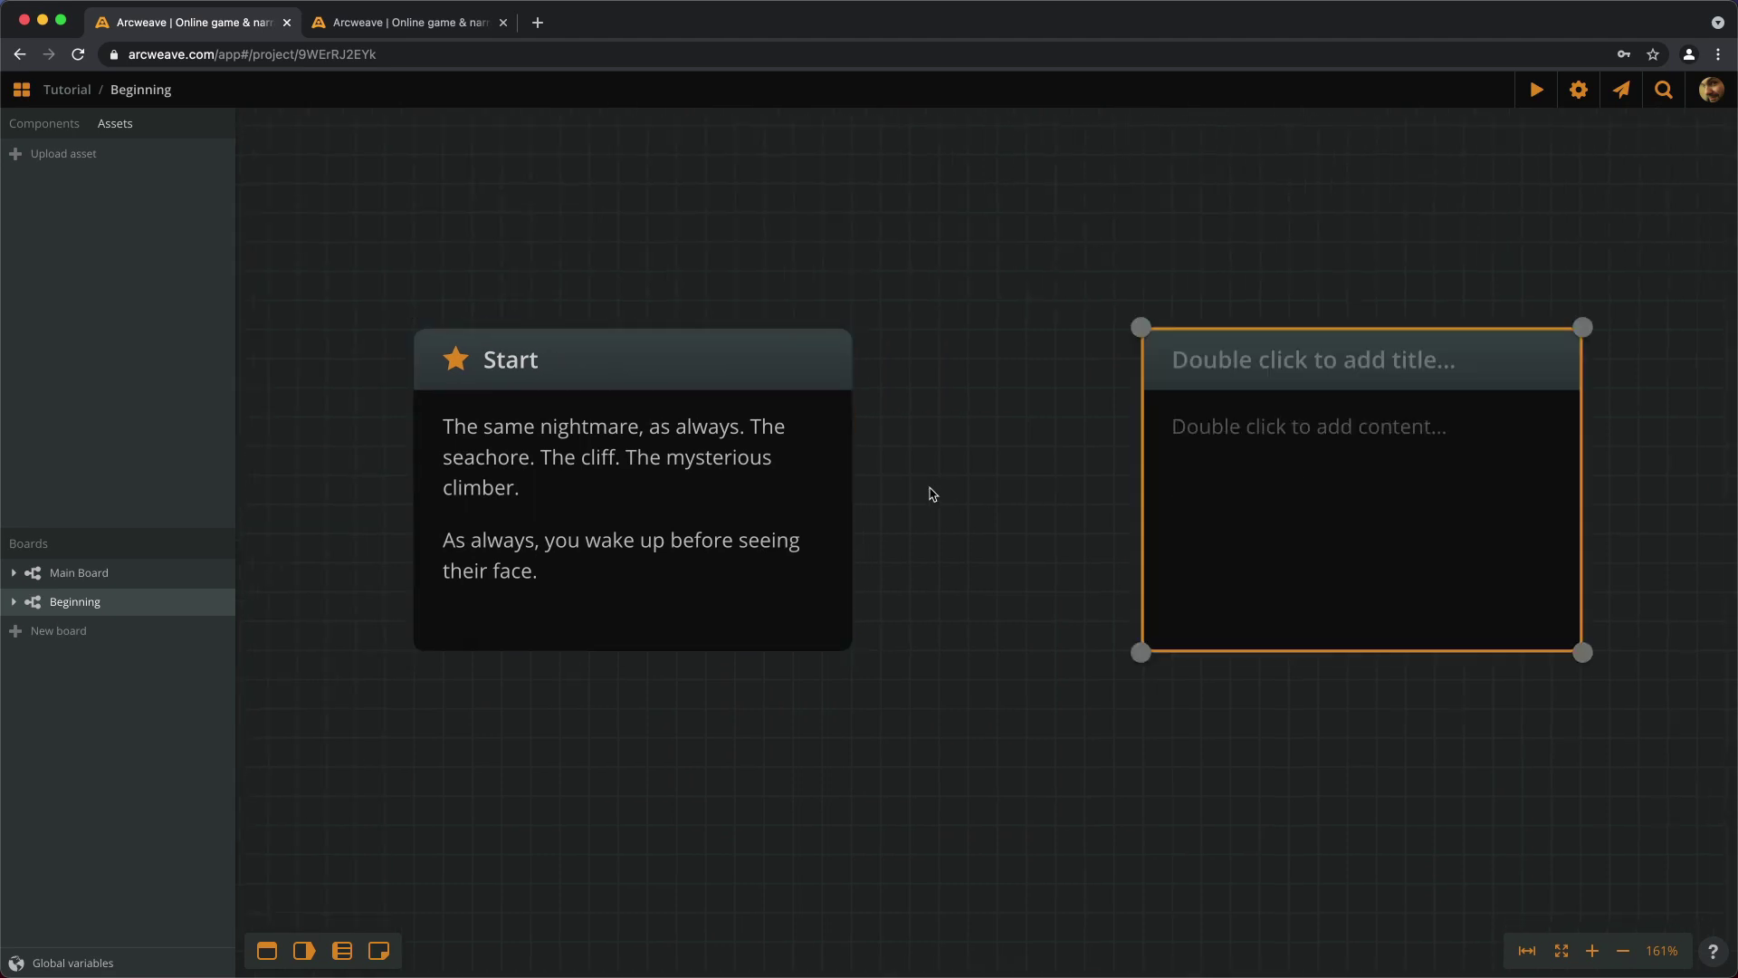
double_click(1295, 360)
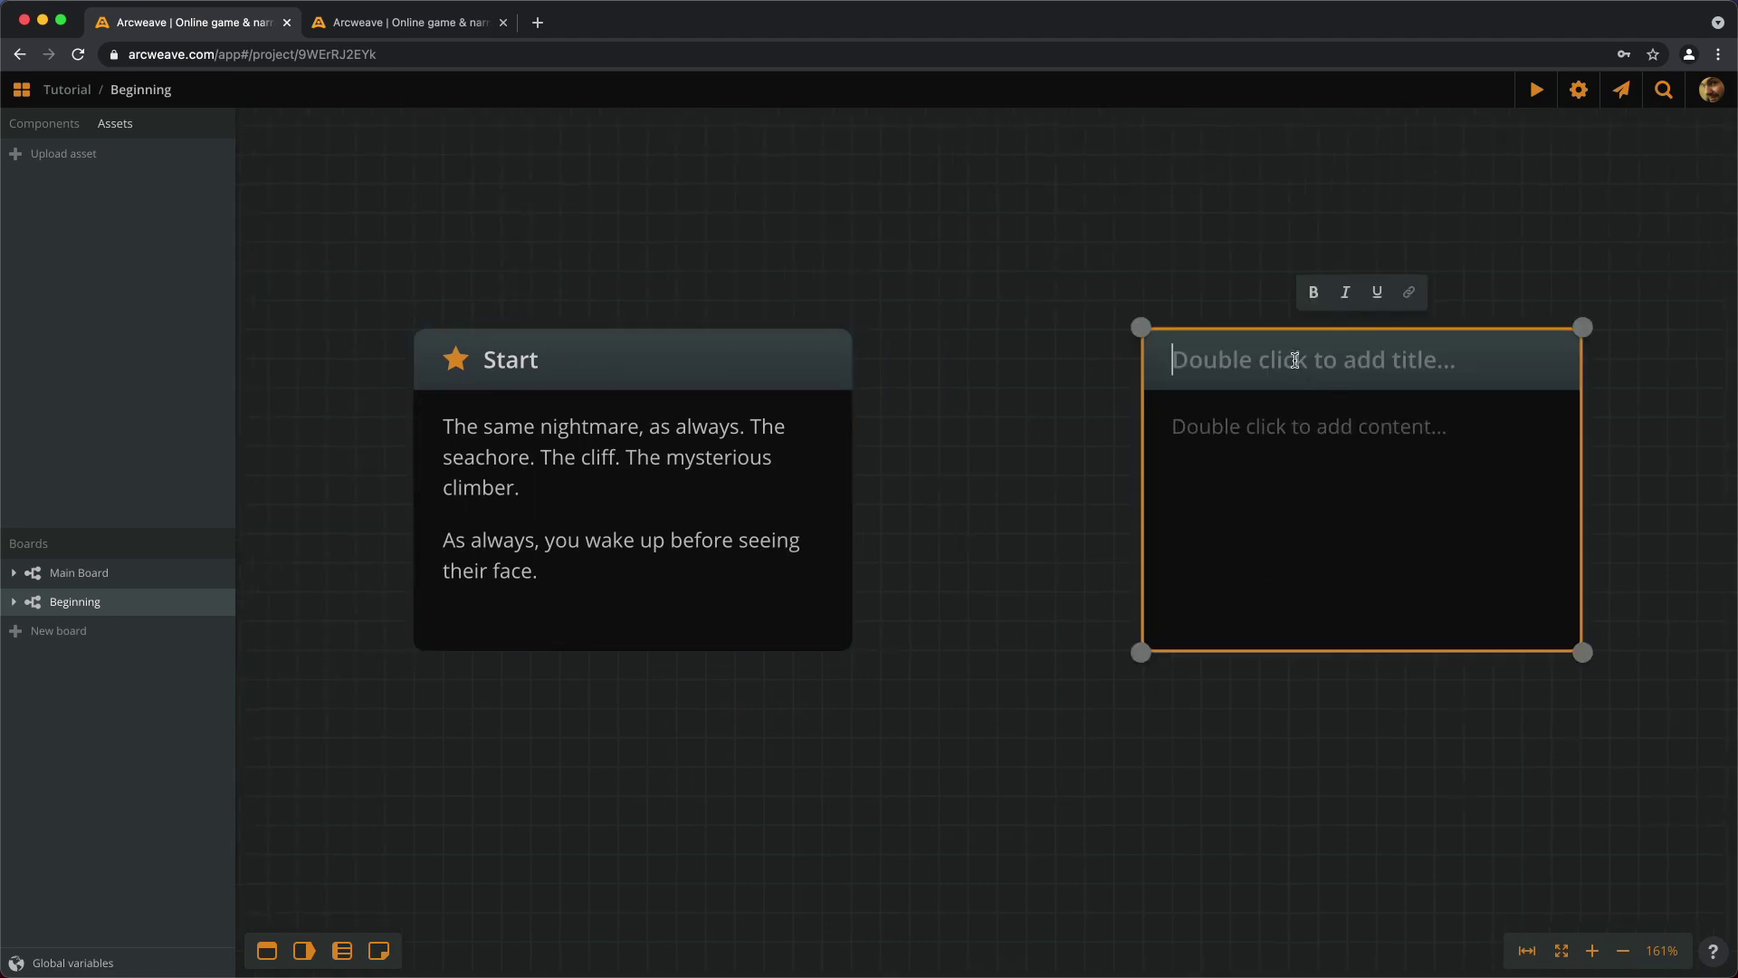
type("Get up")
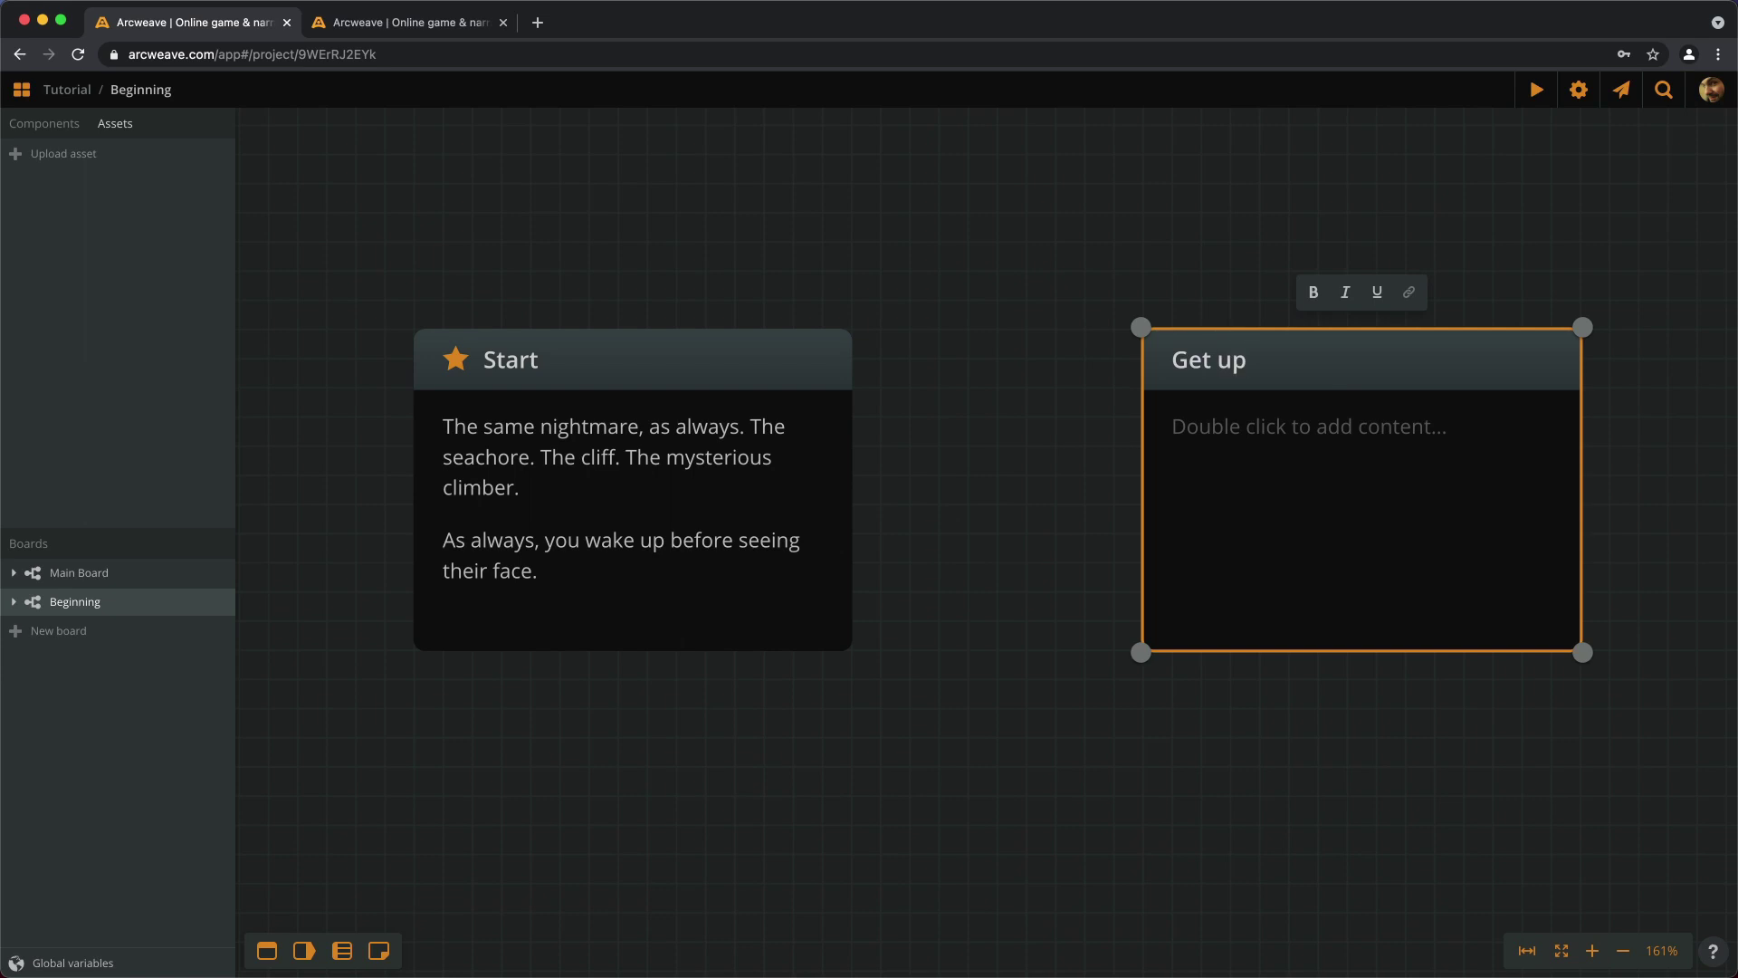
key("Return")
Write Get up's three paragraphs about waking in the office, then connect Start to it.
double_click(1339, 470)
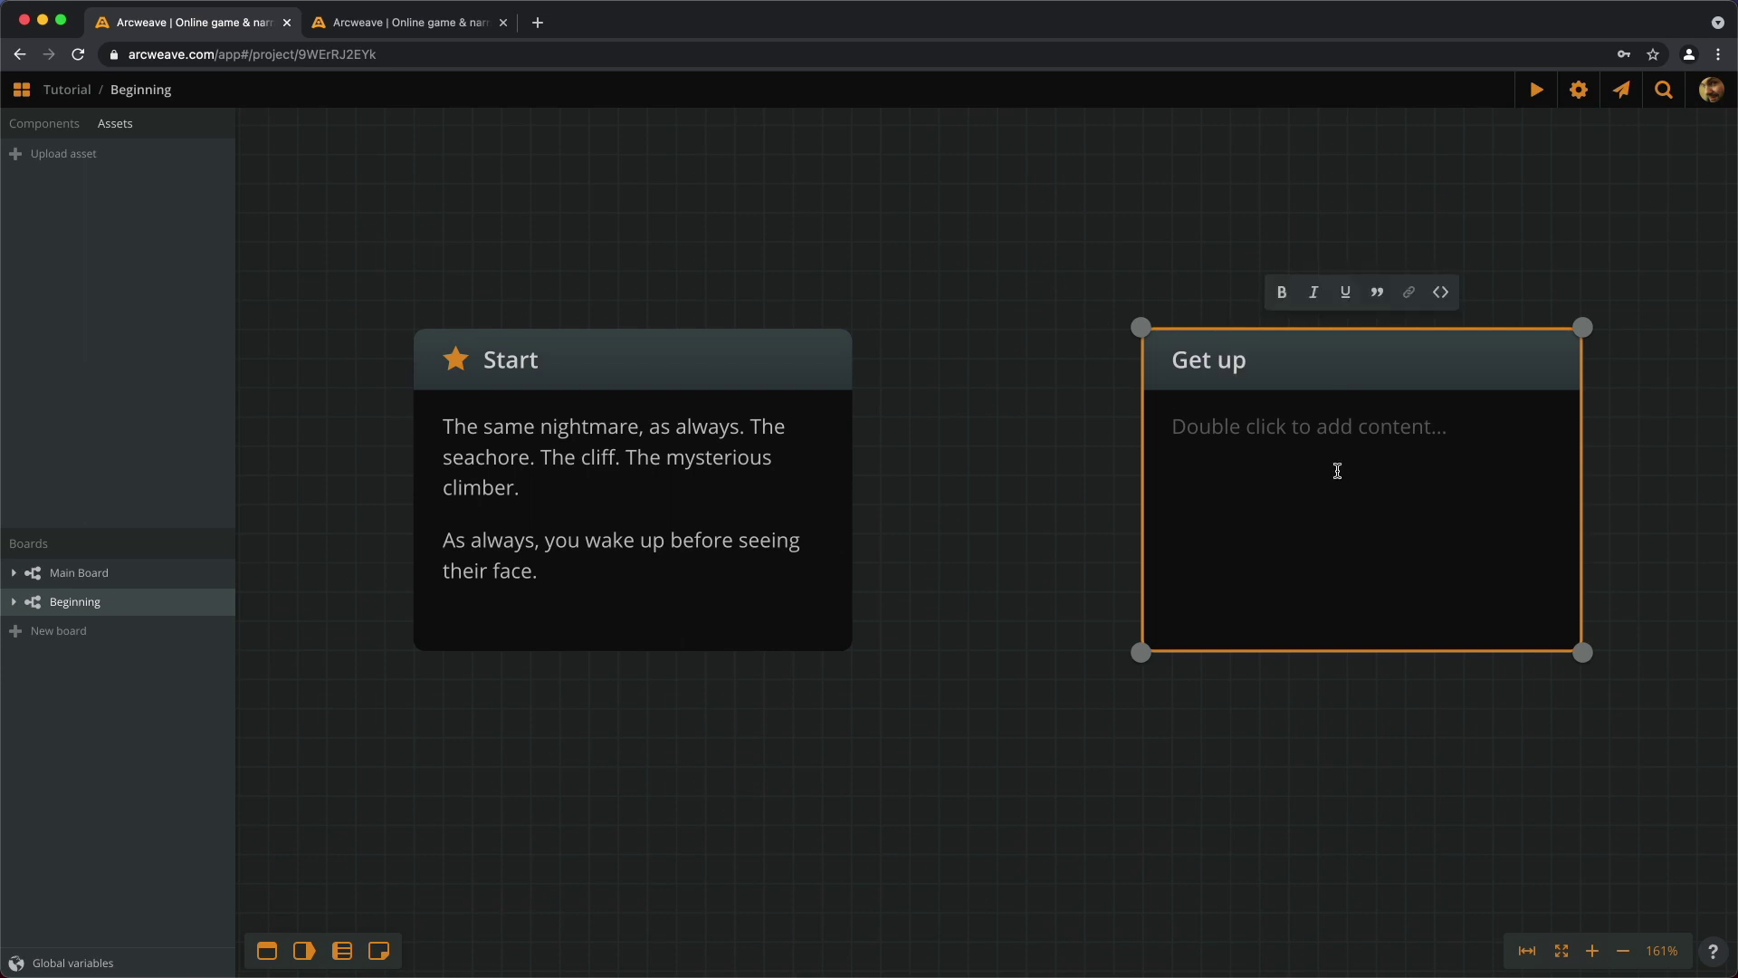
type("You rub your eyes. You are on the floor. Your office. It's midday. And you have work to do.")
key("Return")
type("G")
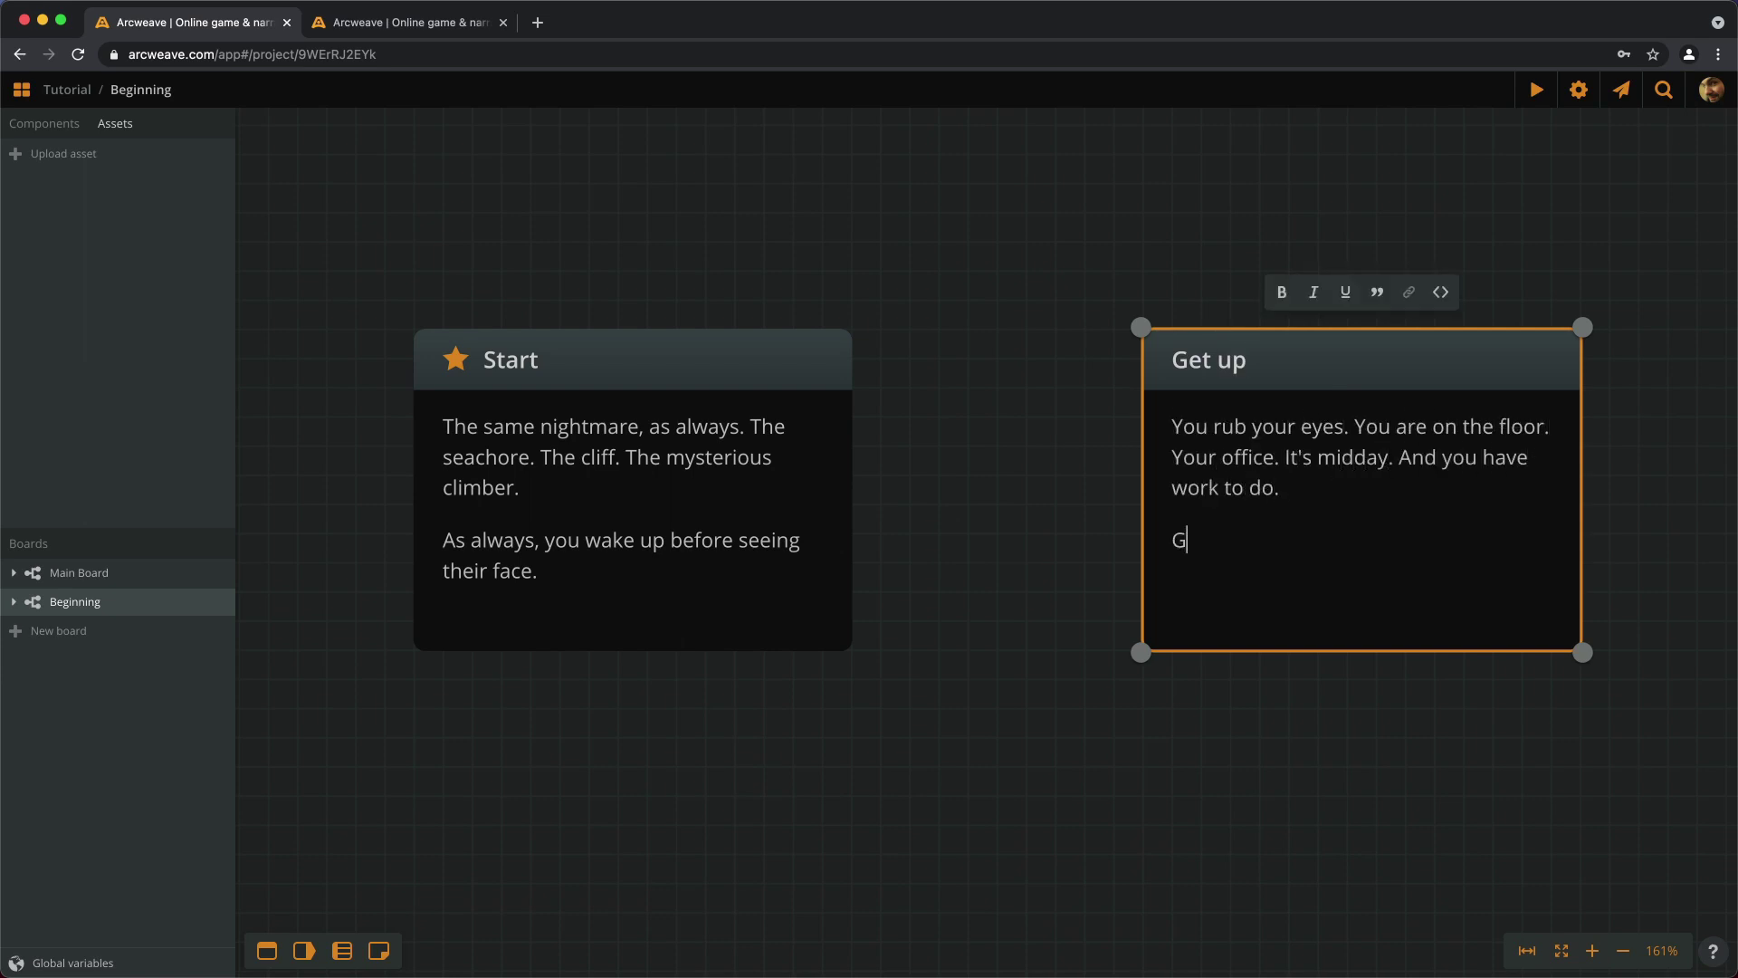
type("oing through your diary, you see that you can barely make it on time for your appointment with the Linetti siblings. So")
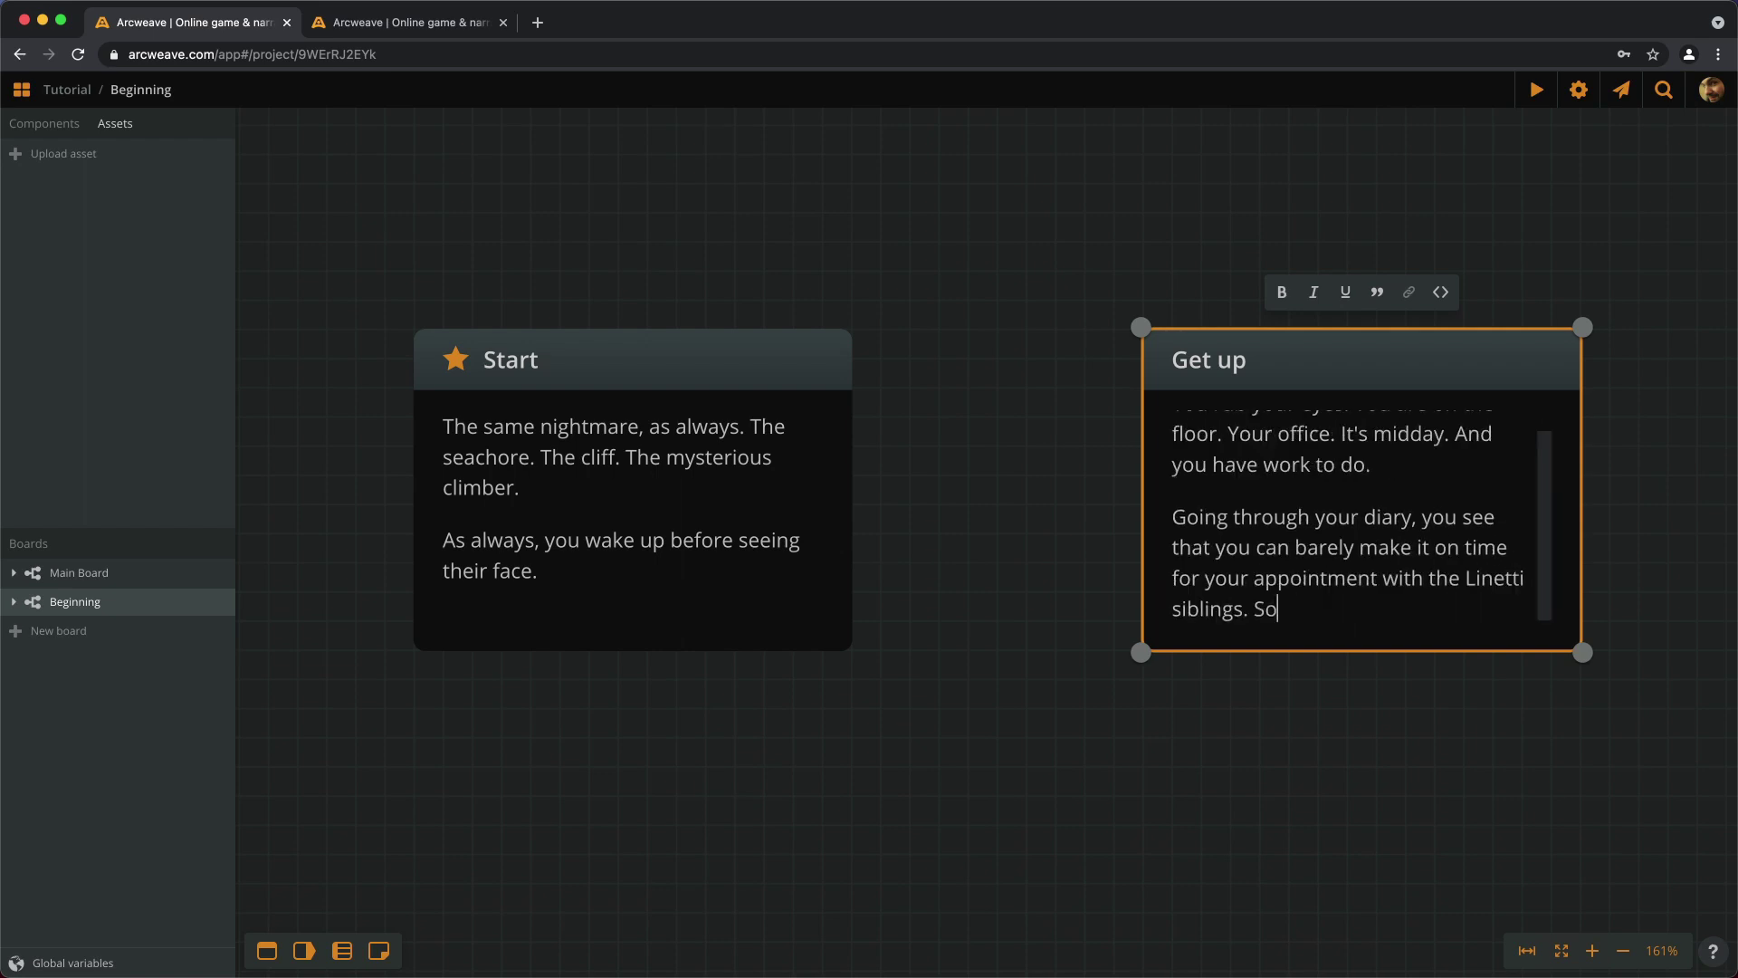
type("mething about a lost heirloom. You can read their folder while on the bus. But you must go, now!")
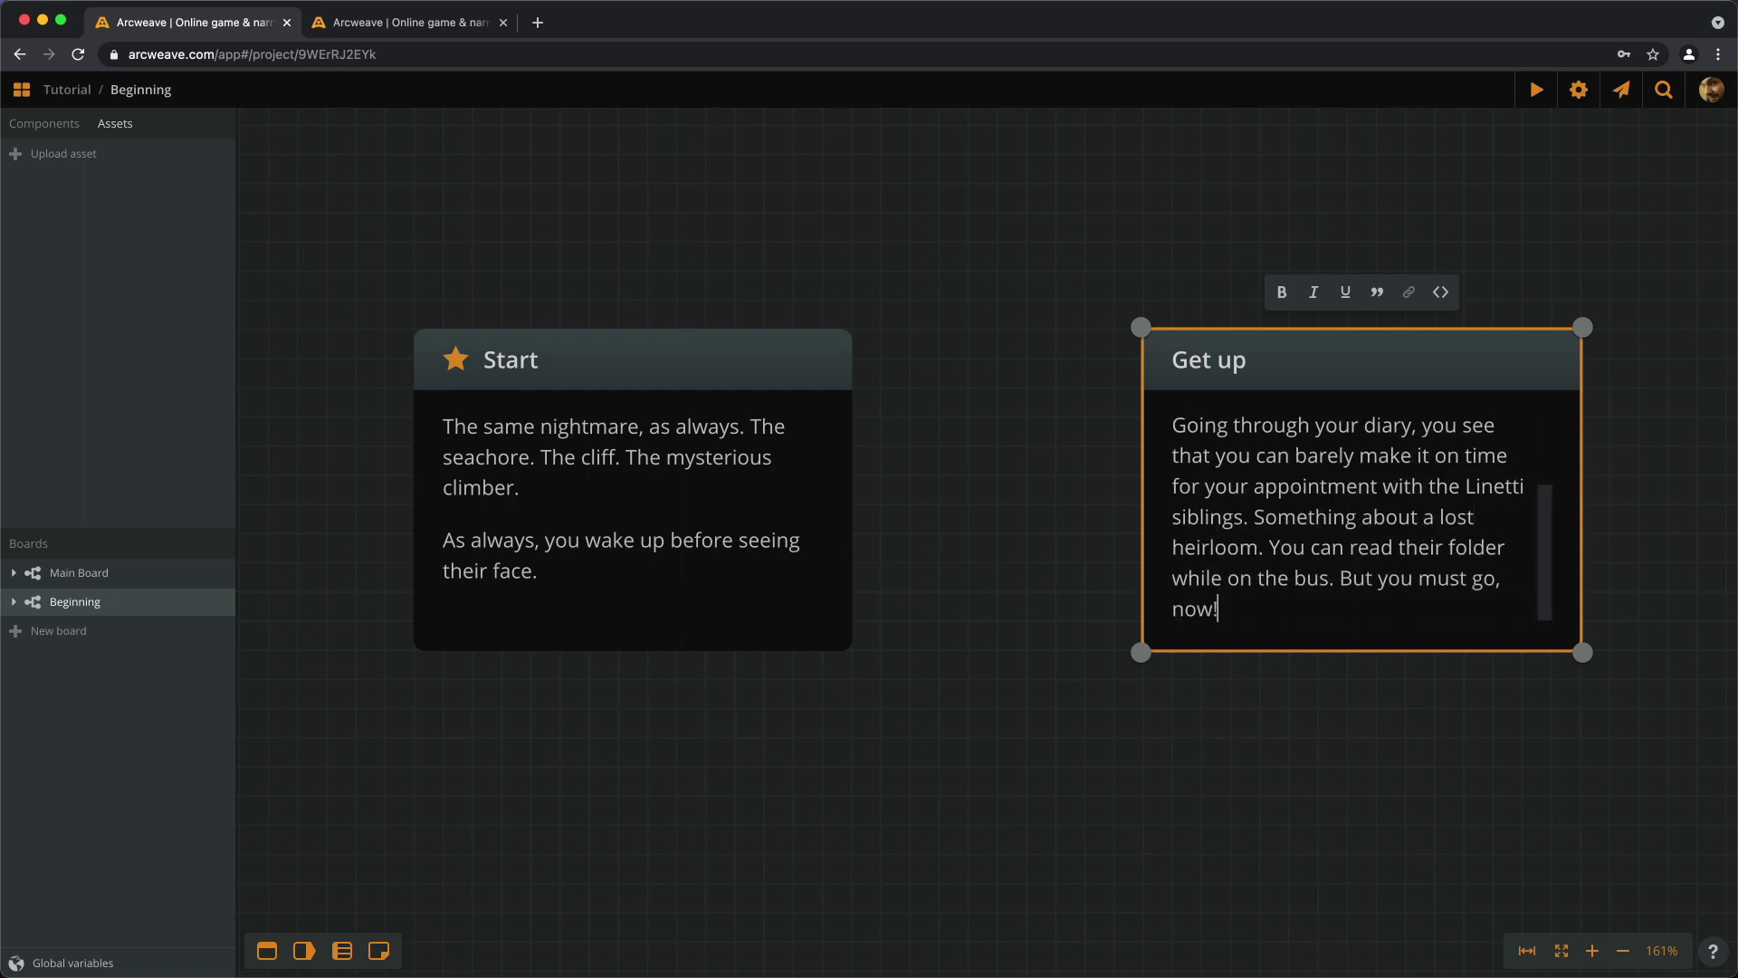
key("Return")
type("Still, you stink...")
key("Escape")
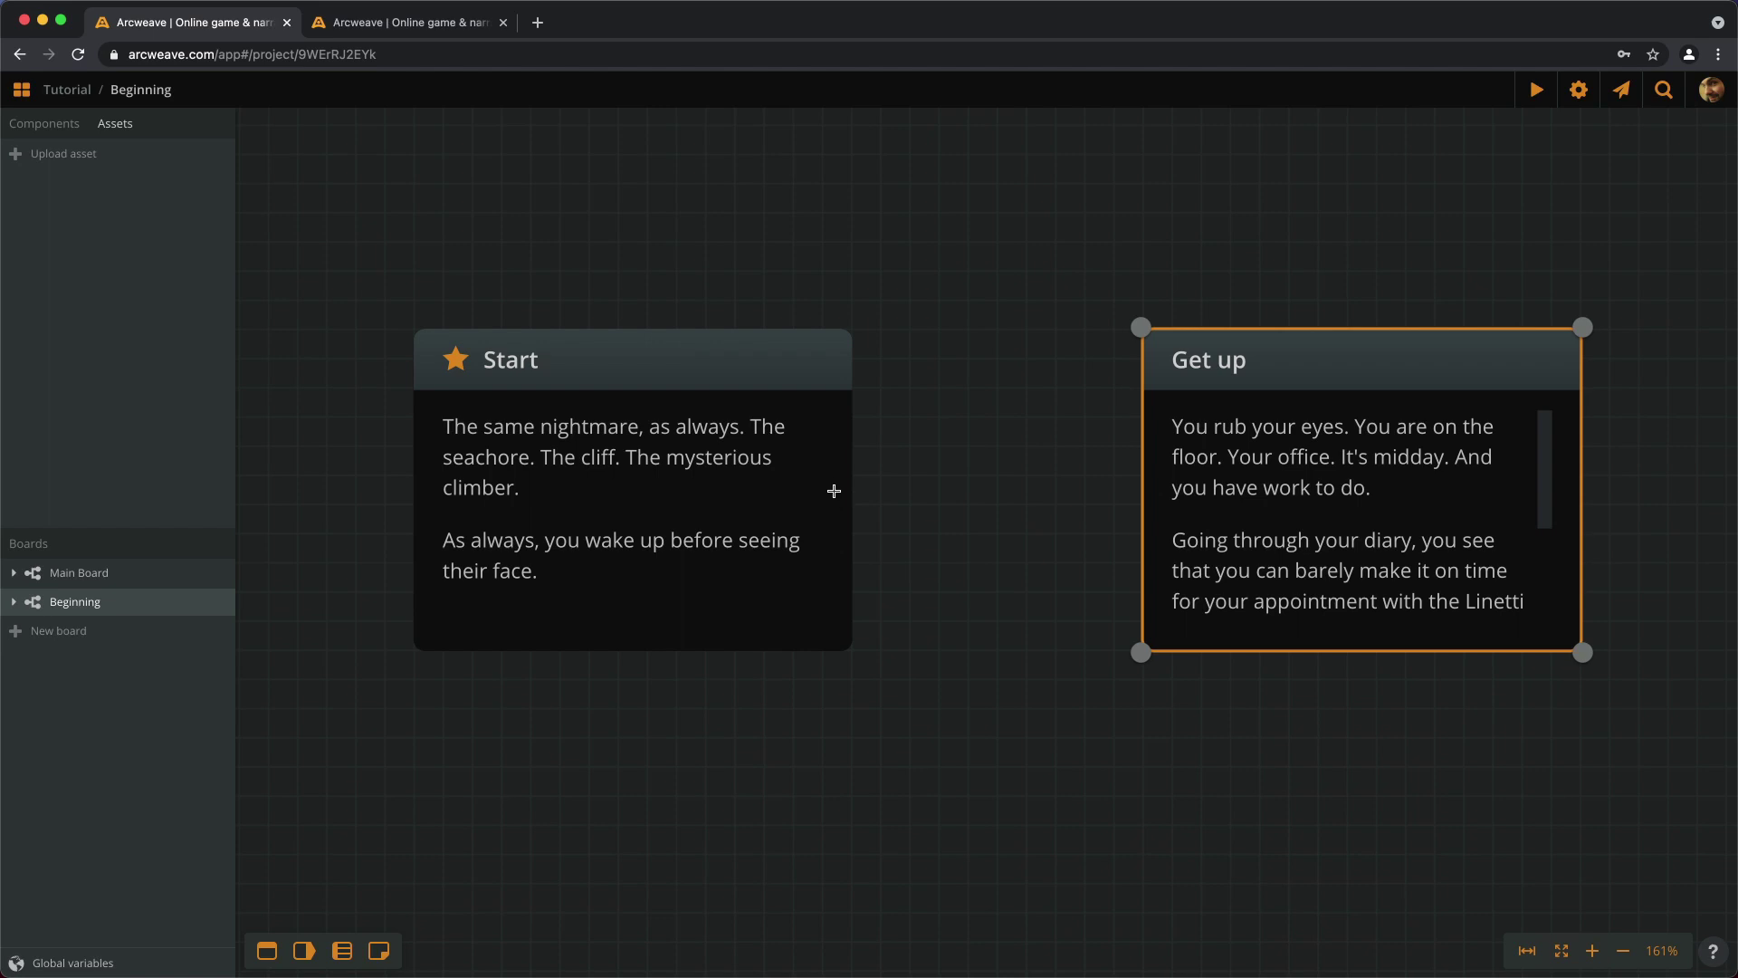
left_click_drag(837, 490, 1239, 504)
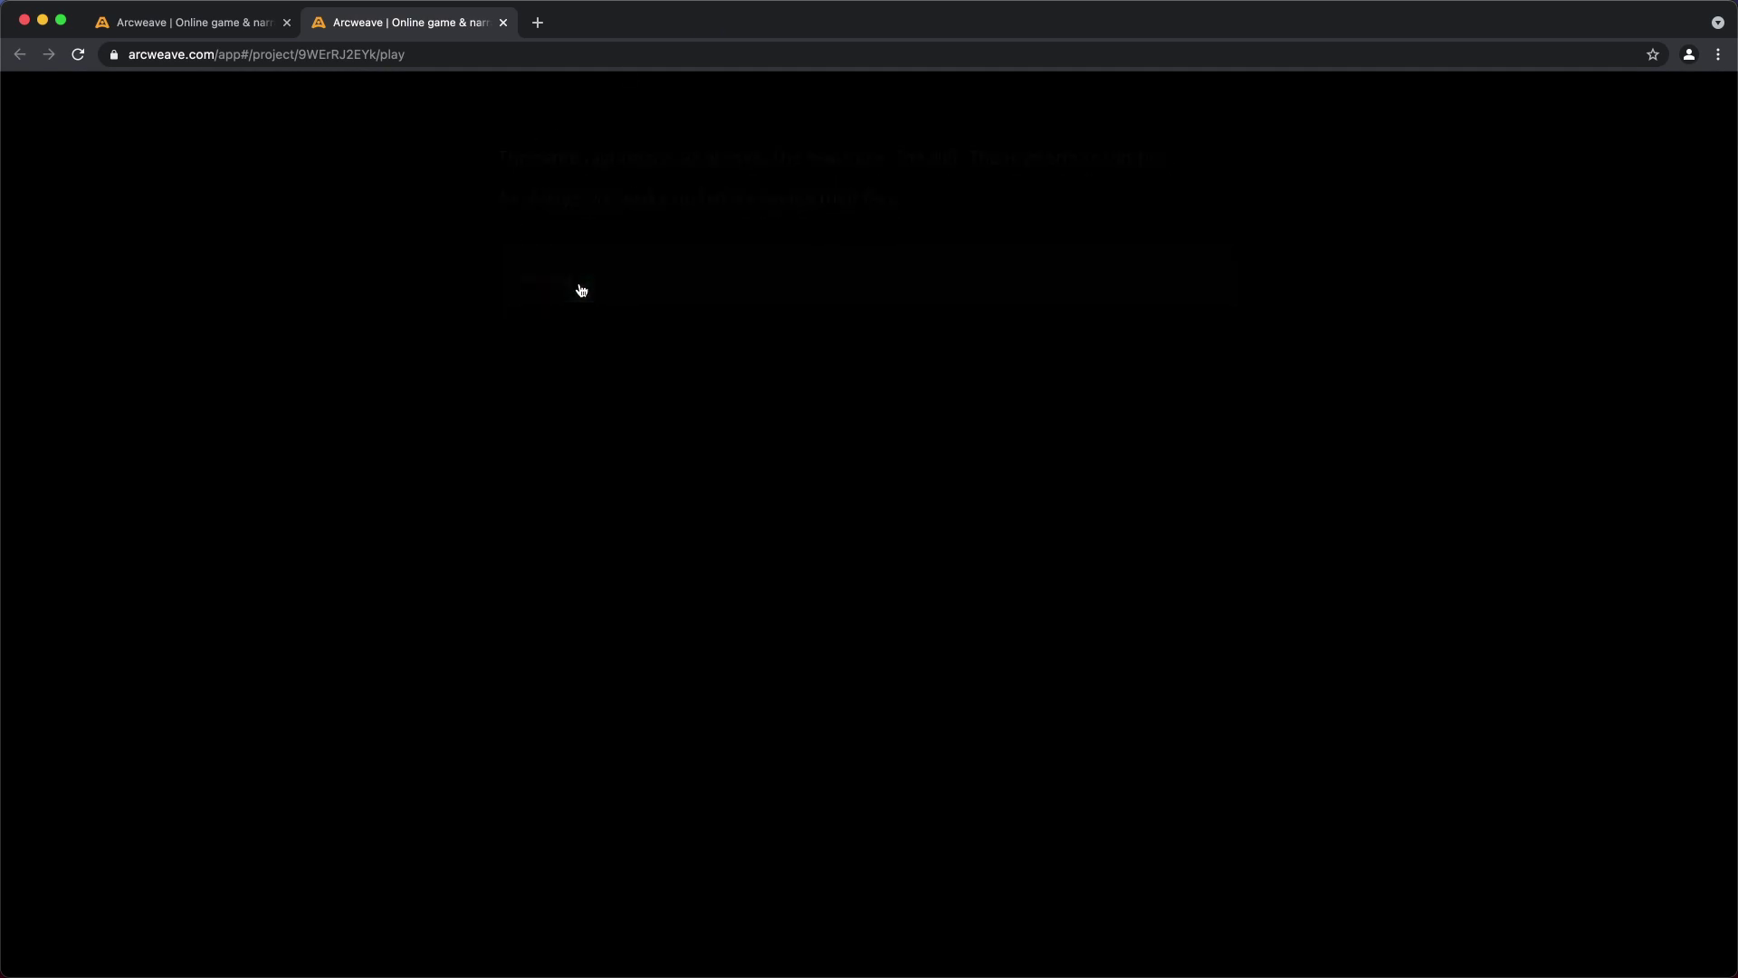
left_click(212, 27)
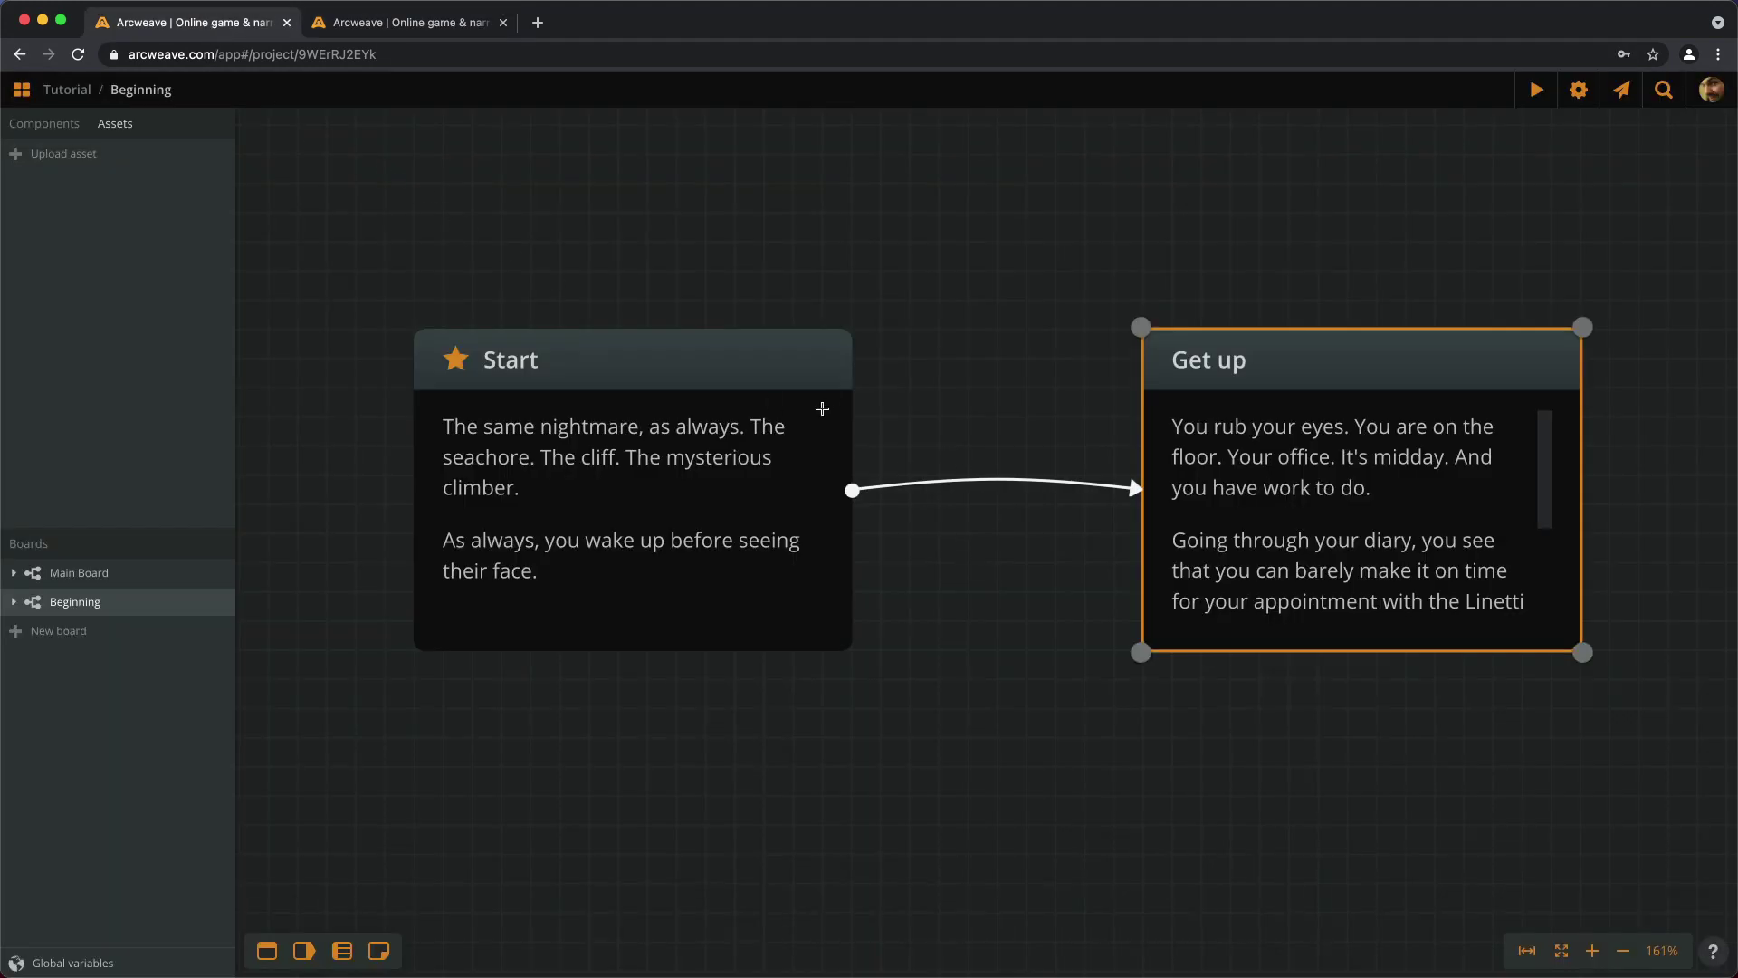
scroll(791, 395, "down", 5)
scroll(951, 624, "down", 5)
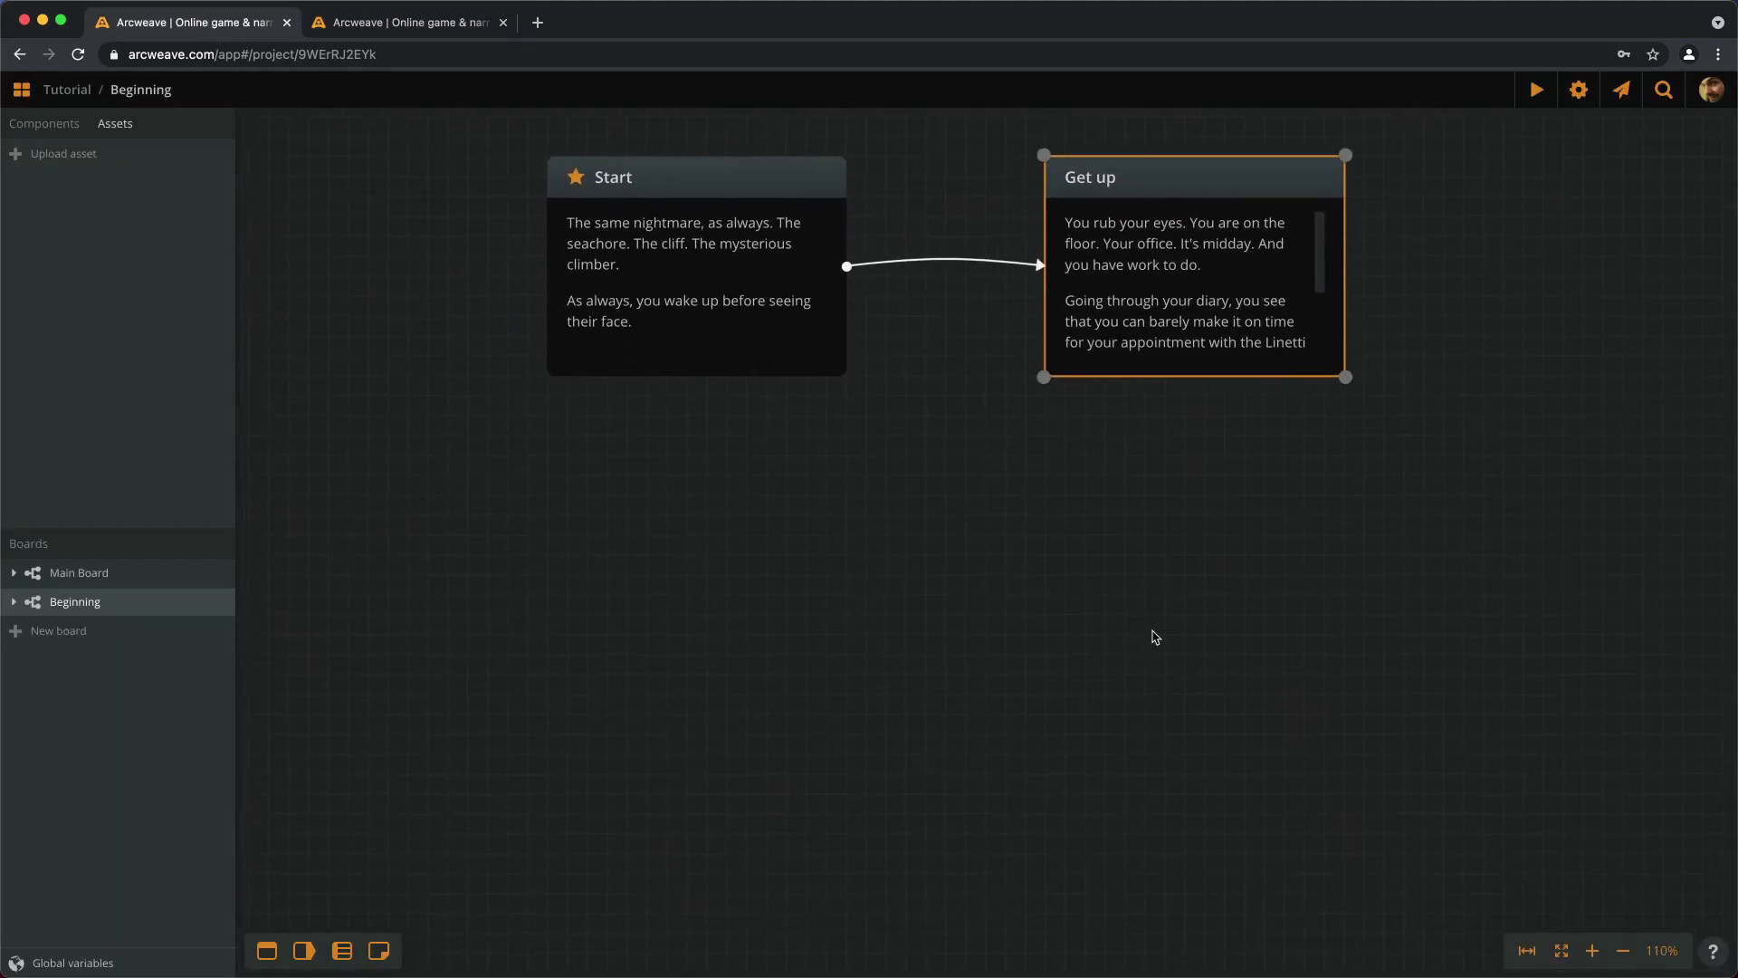
double_click(1109, 668)
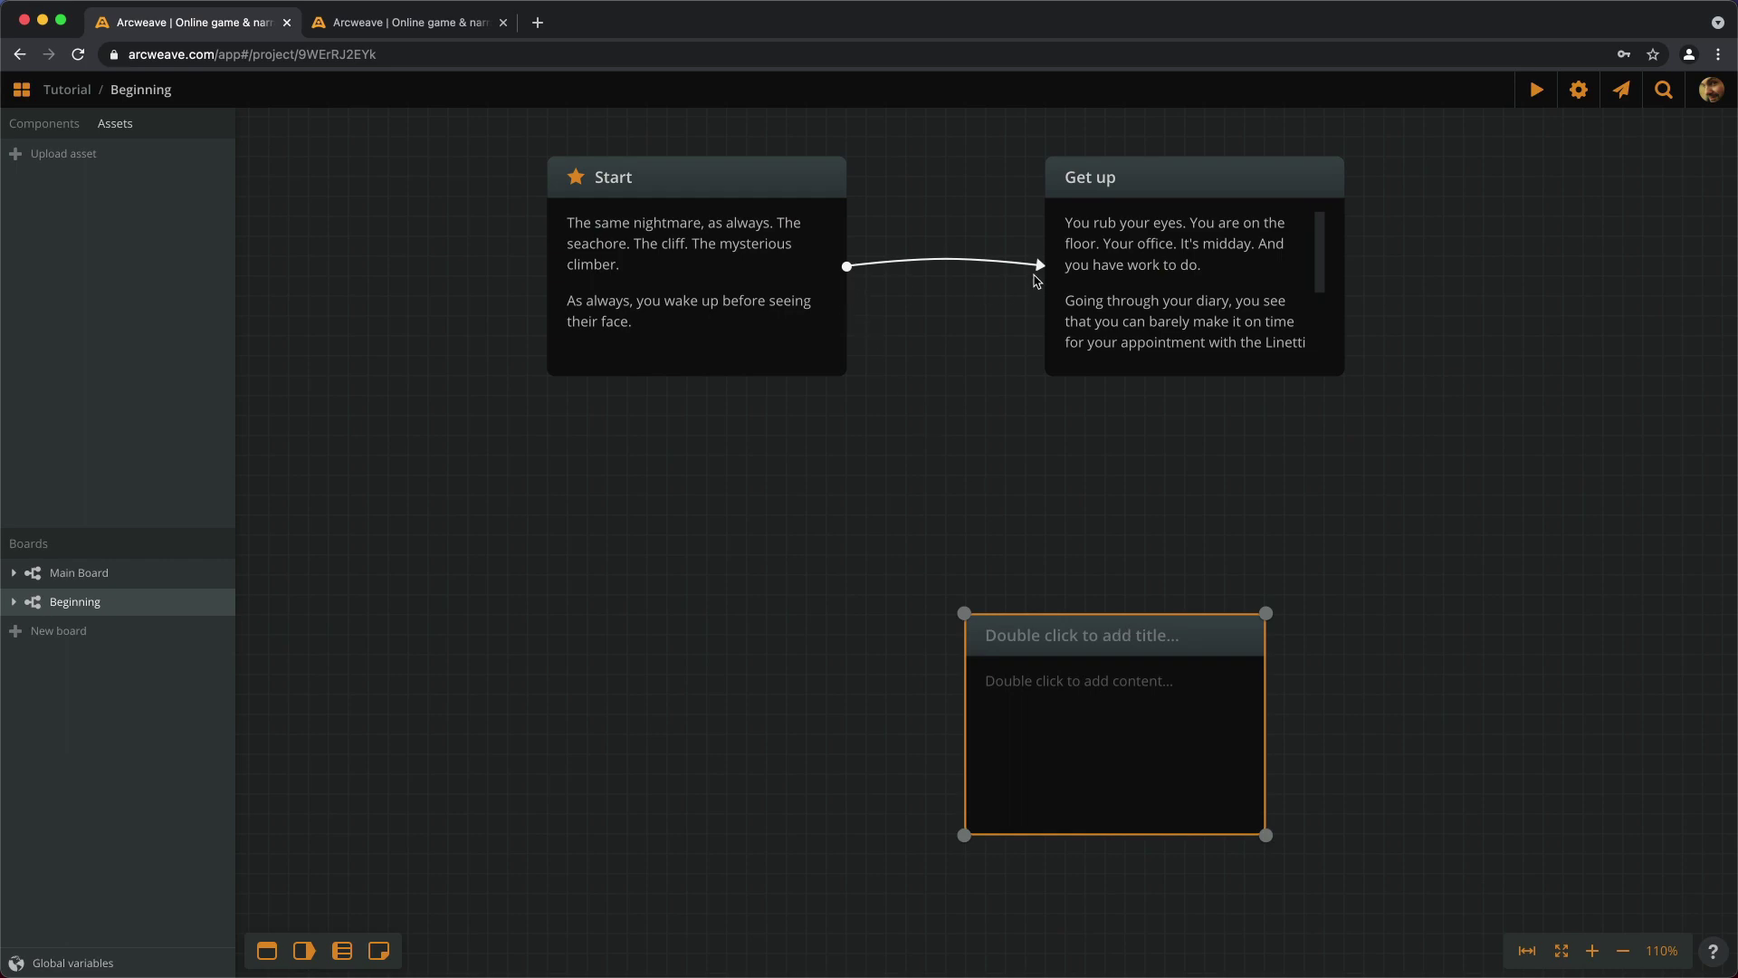
left_click_drag(1041, 265, 1087, 738)
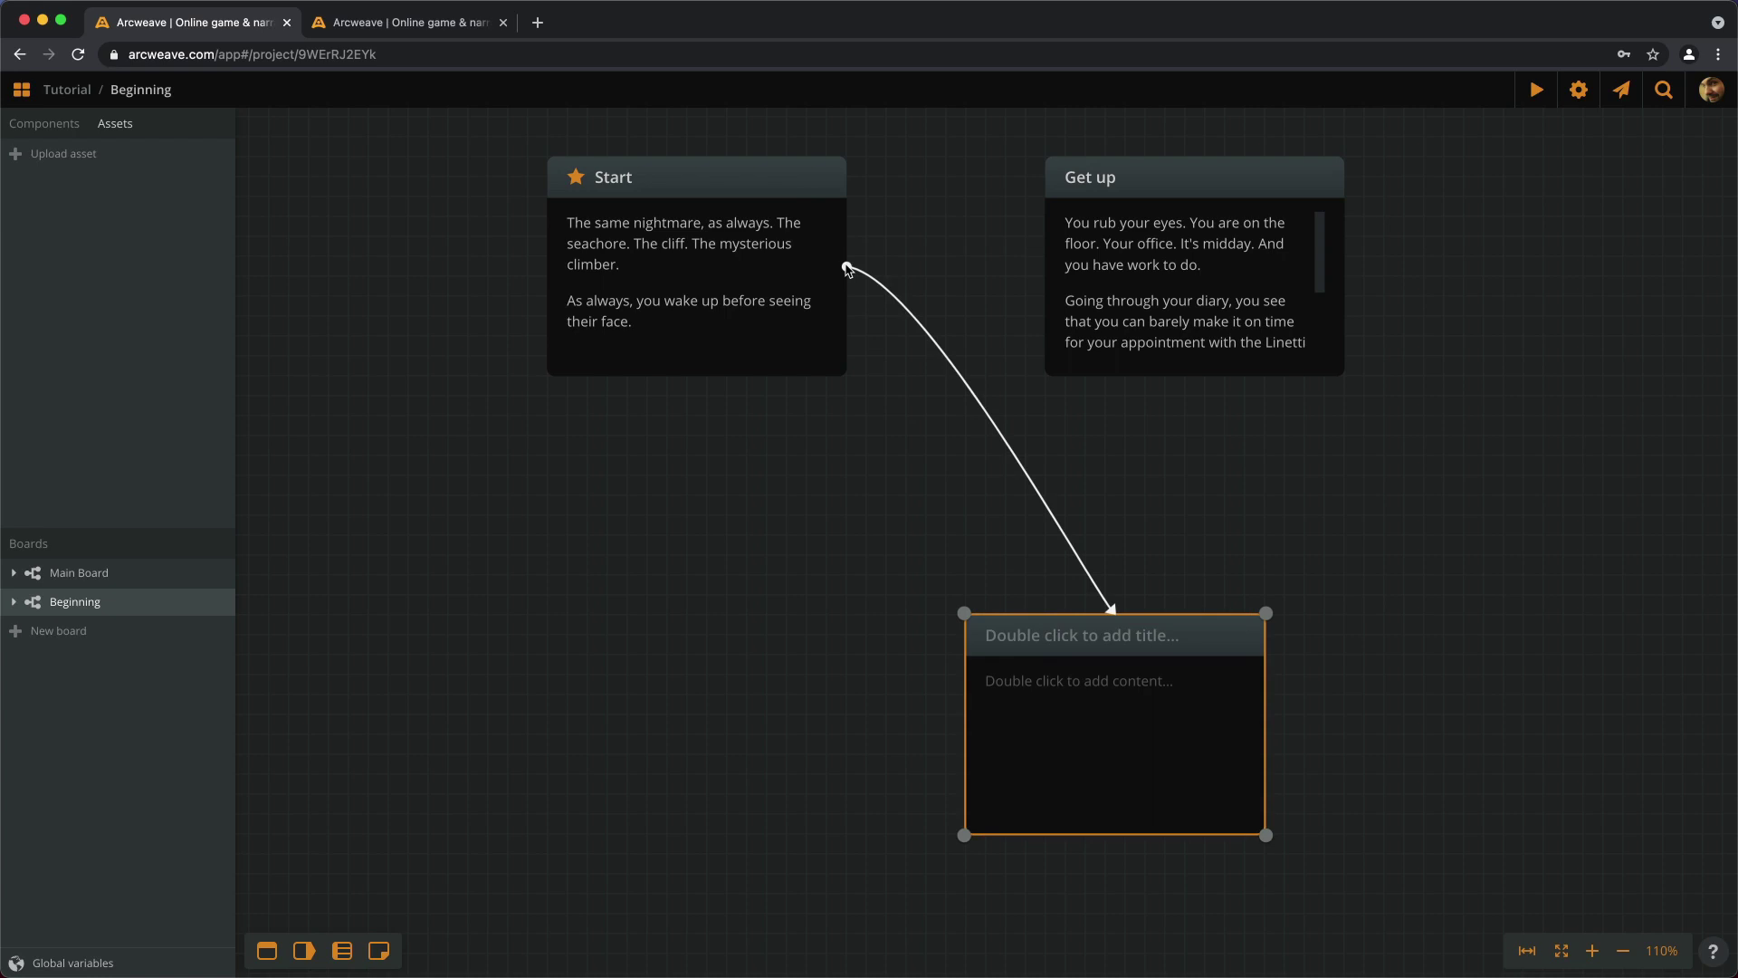
left_click_drag(846, 266, 1168, 362)
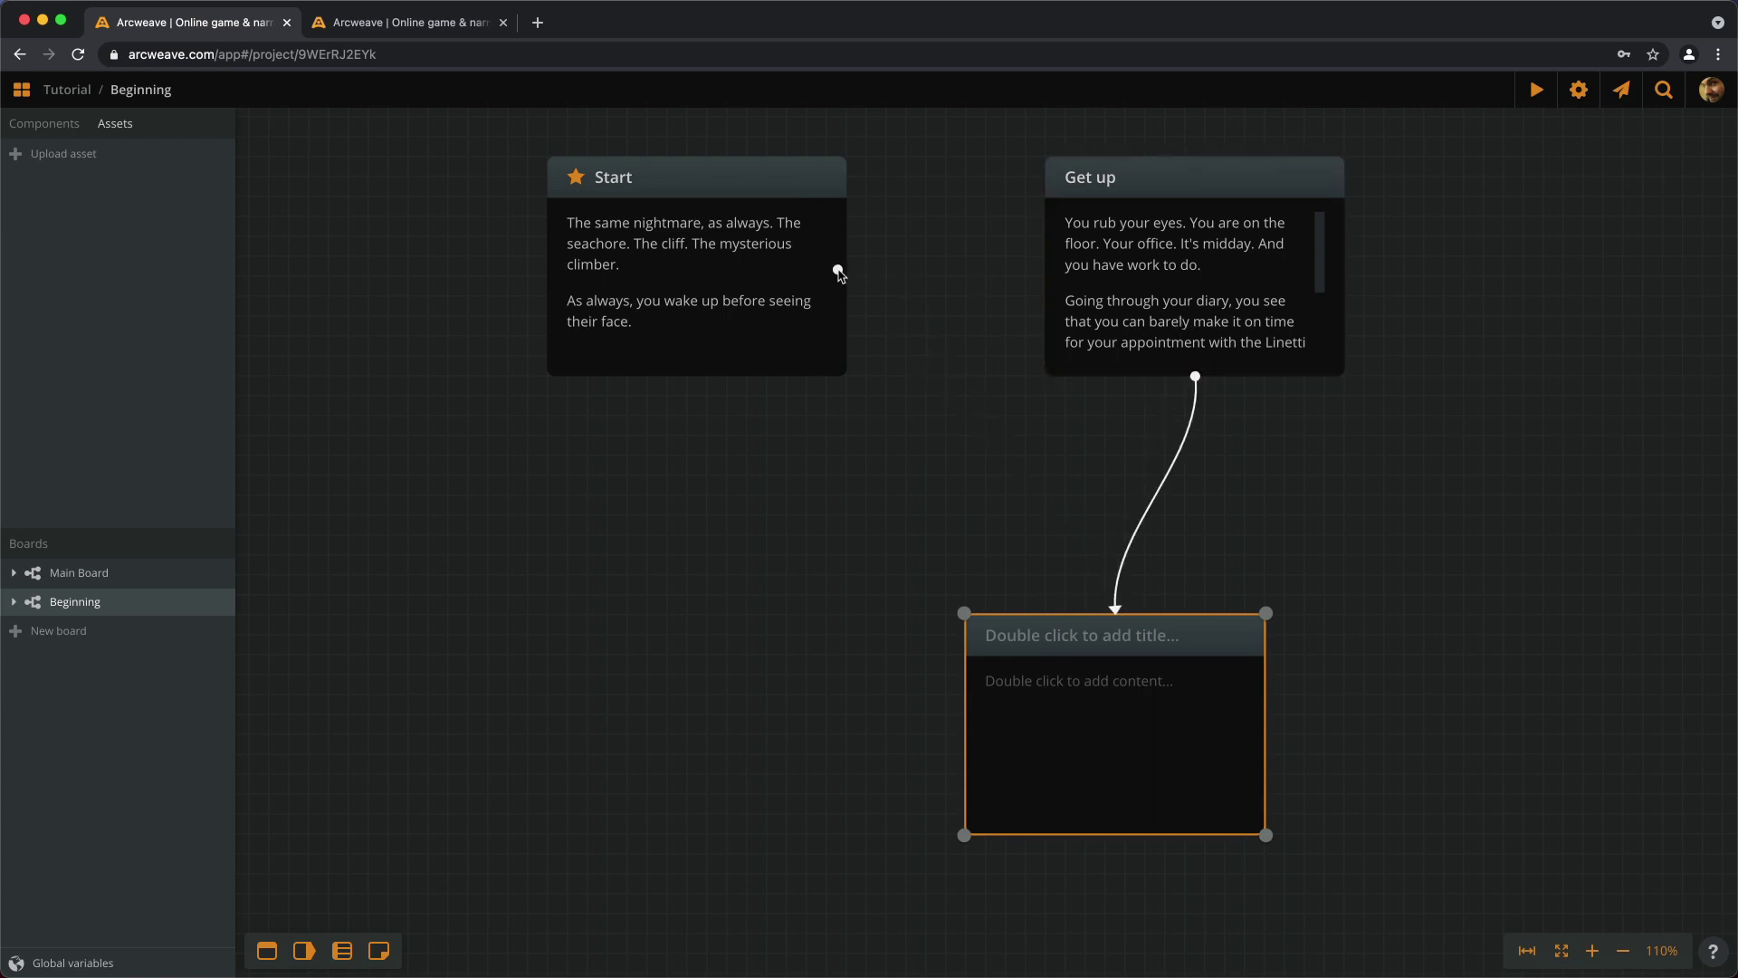
left_click_drag(842, 268, 1098, 292)
left_click(1159, 490)
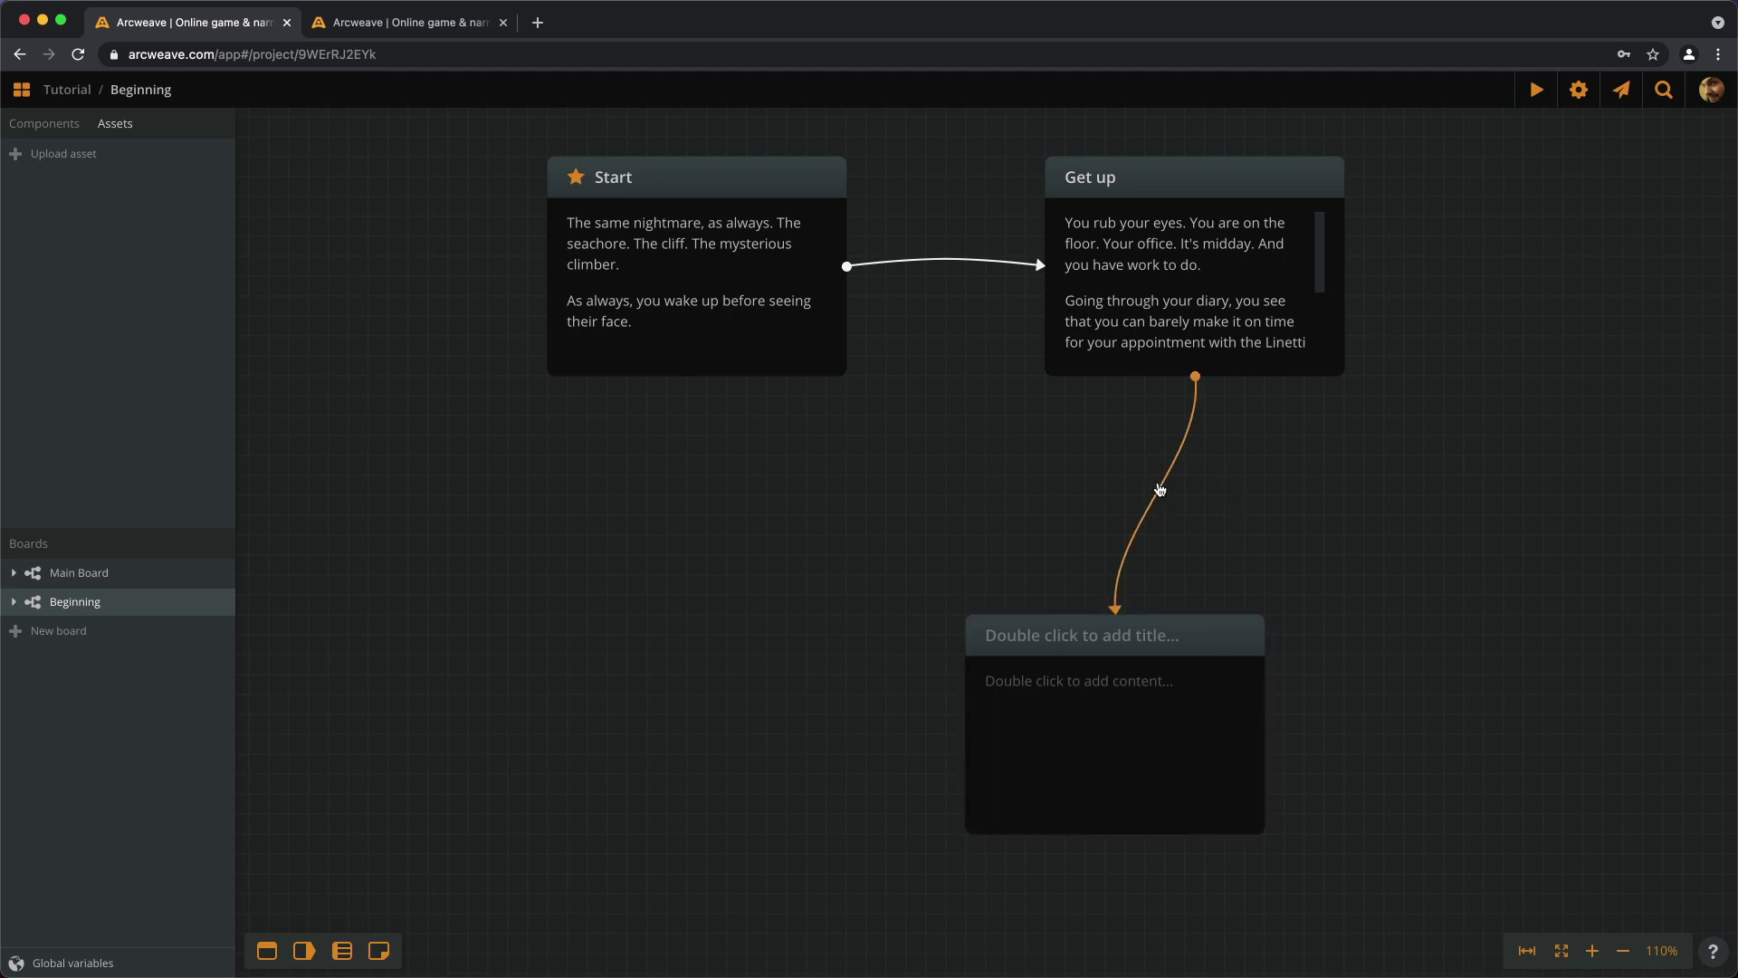
right_click(1160, 489)
left_click(1214, 499)
left_click(1147, 690)
key("Delete")
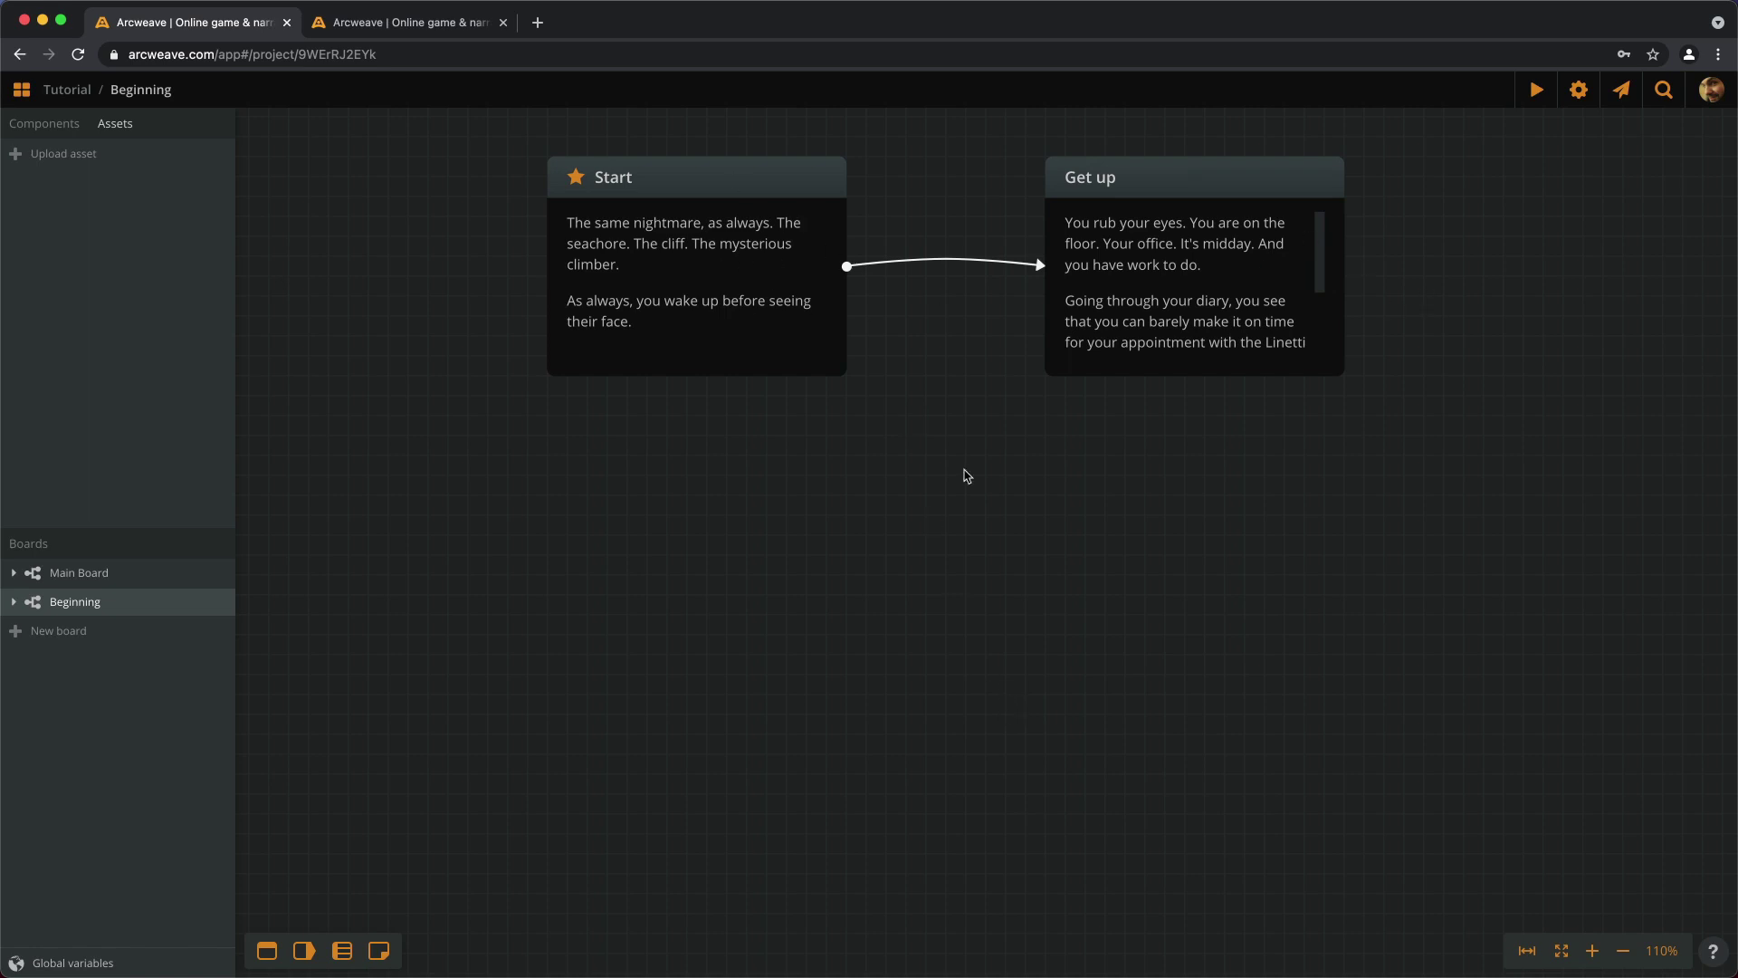
Add two empty elements on the right and connect Get up to both.
scroll(822, 450, "down", 1)
scroll(916, 539, "up", 4)
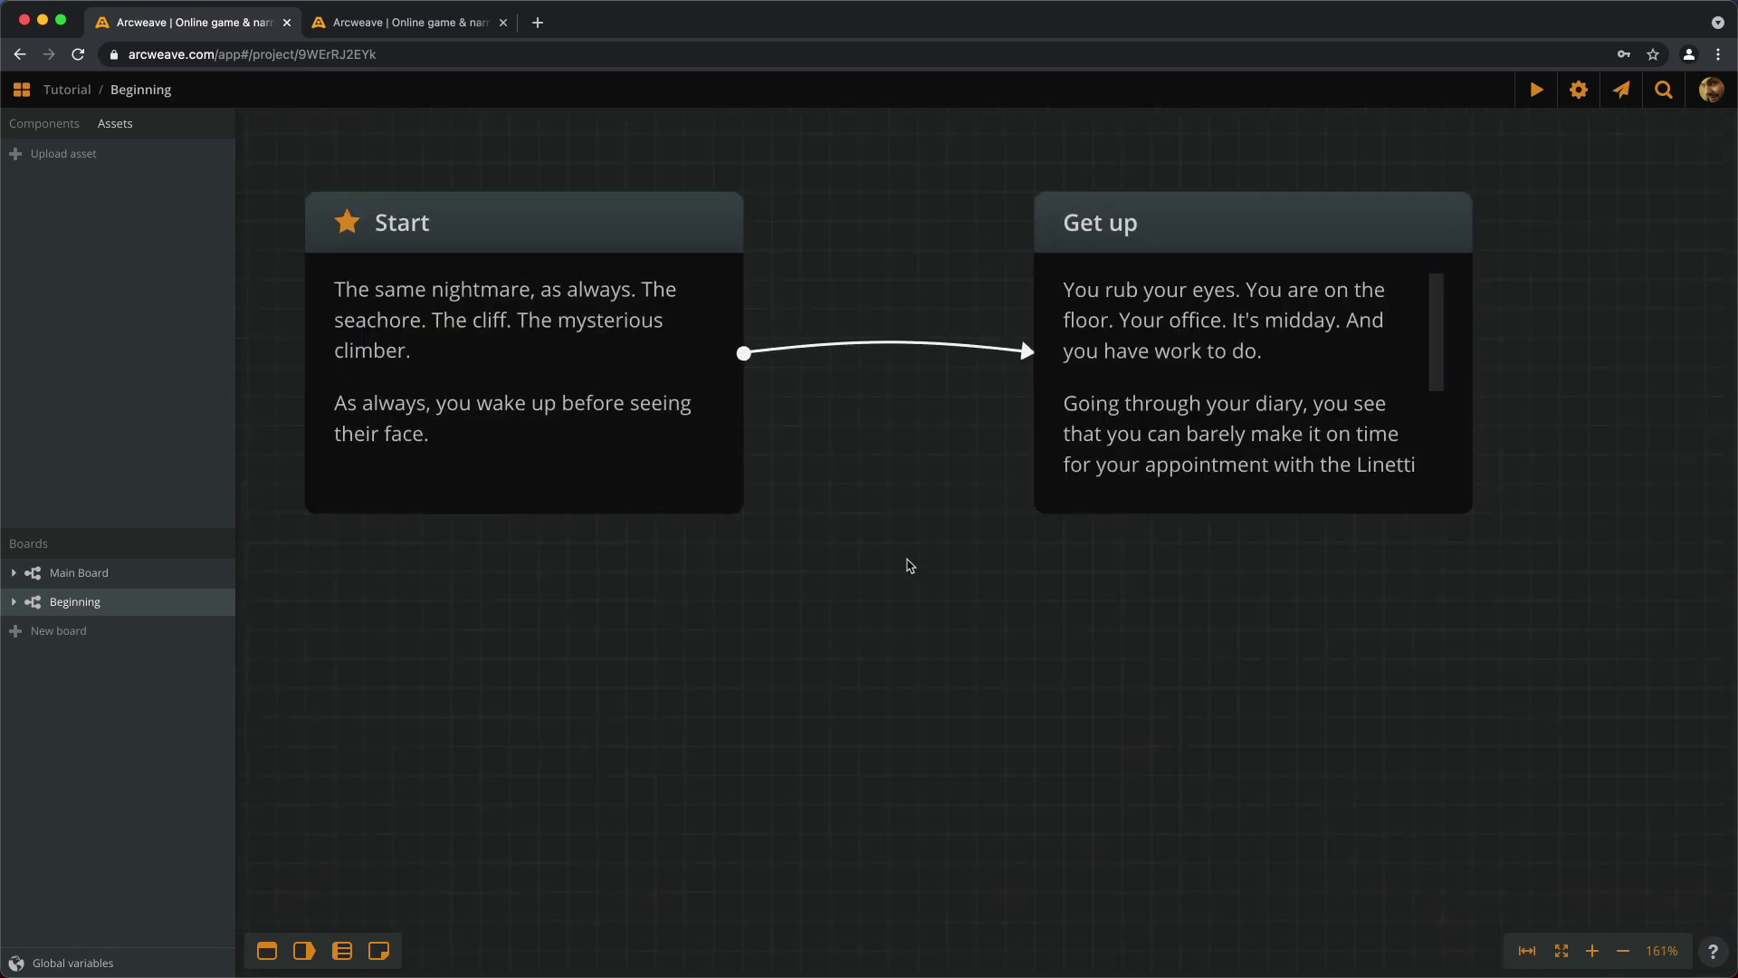
left_click_drag(909, 561, 899, 582)
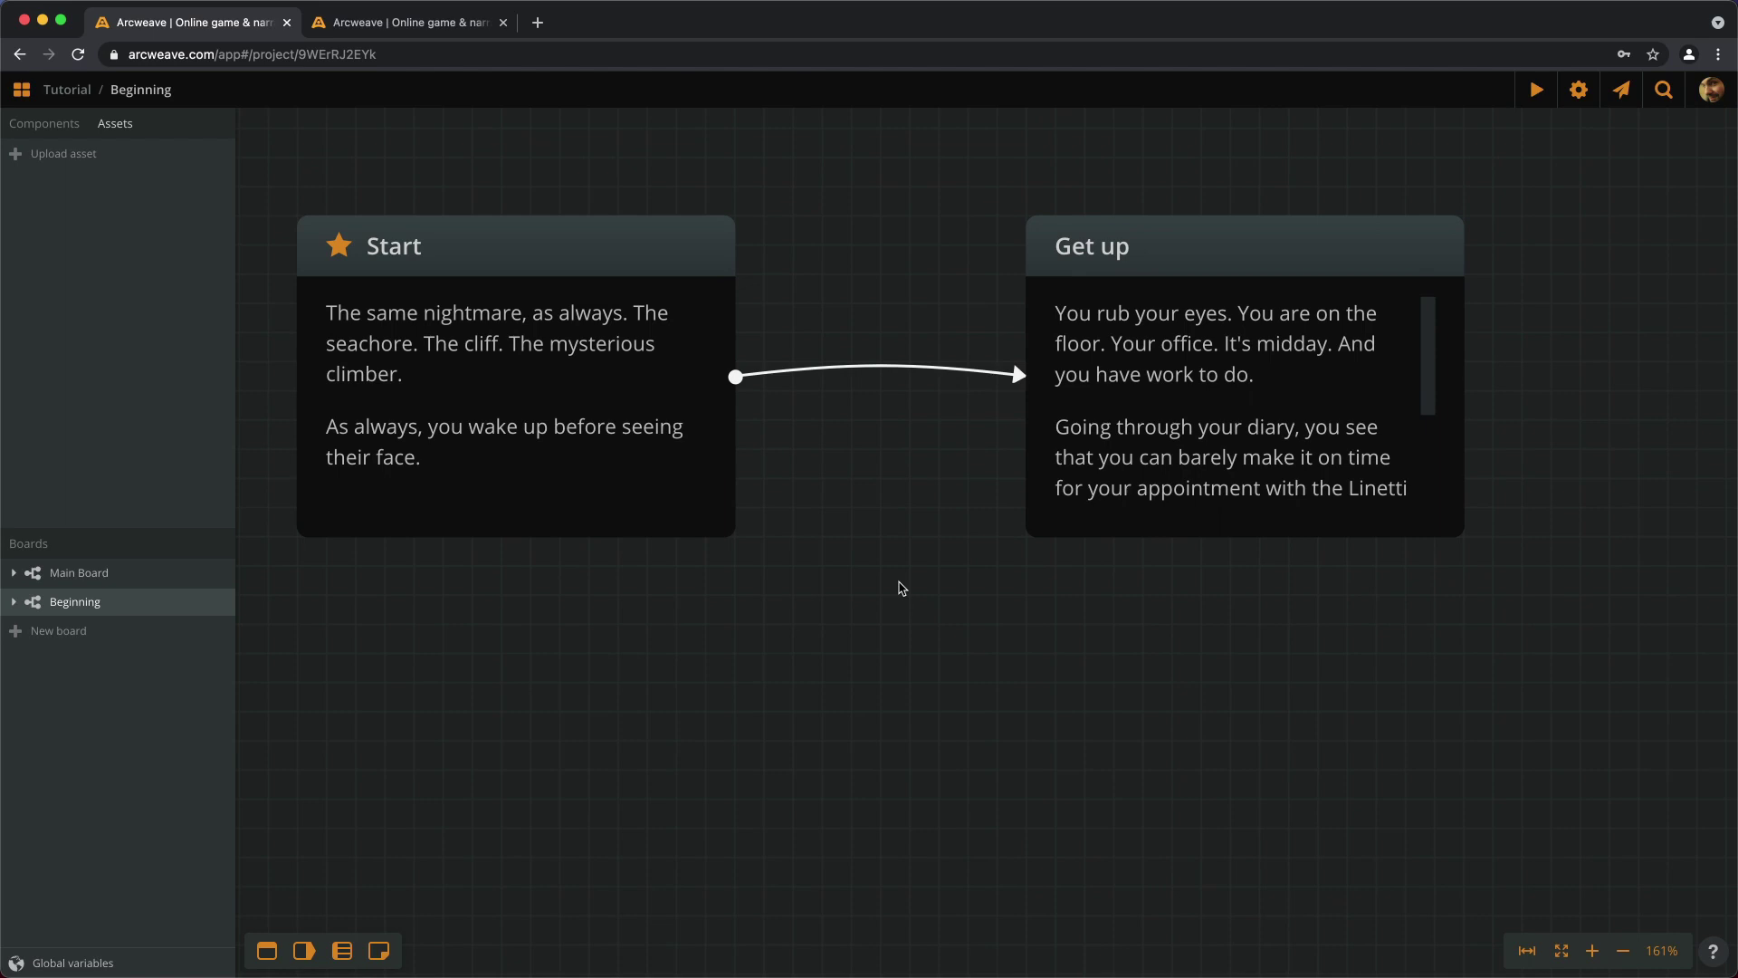
scroll(873, 605, "down", 3)
left_click_drag(1040, 664, 787, 698)
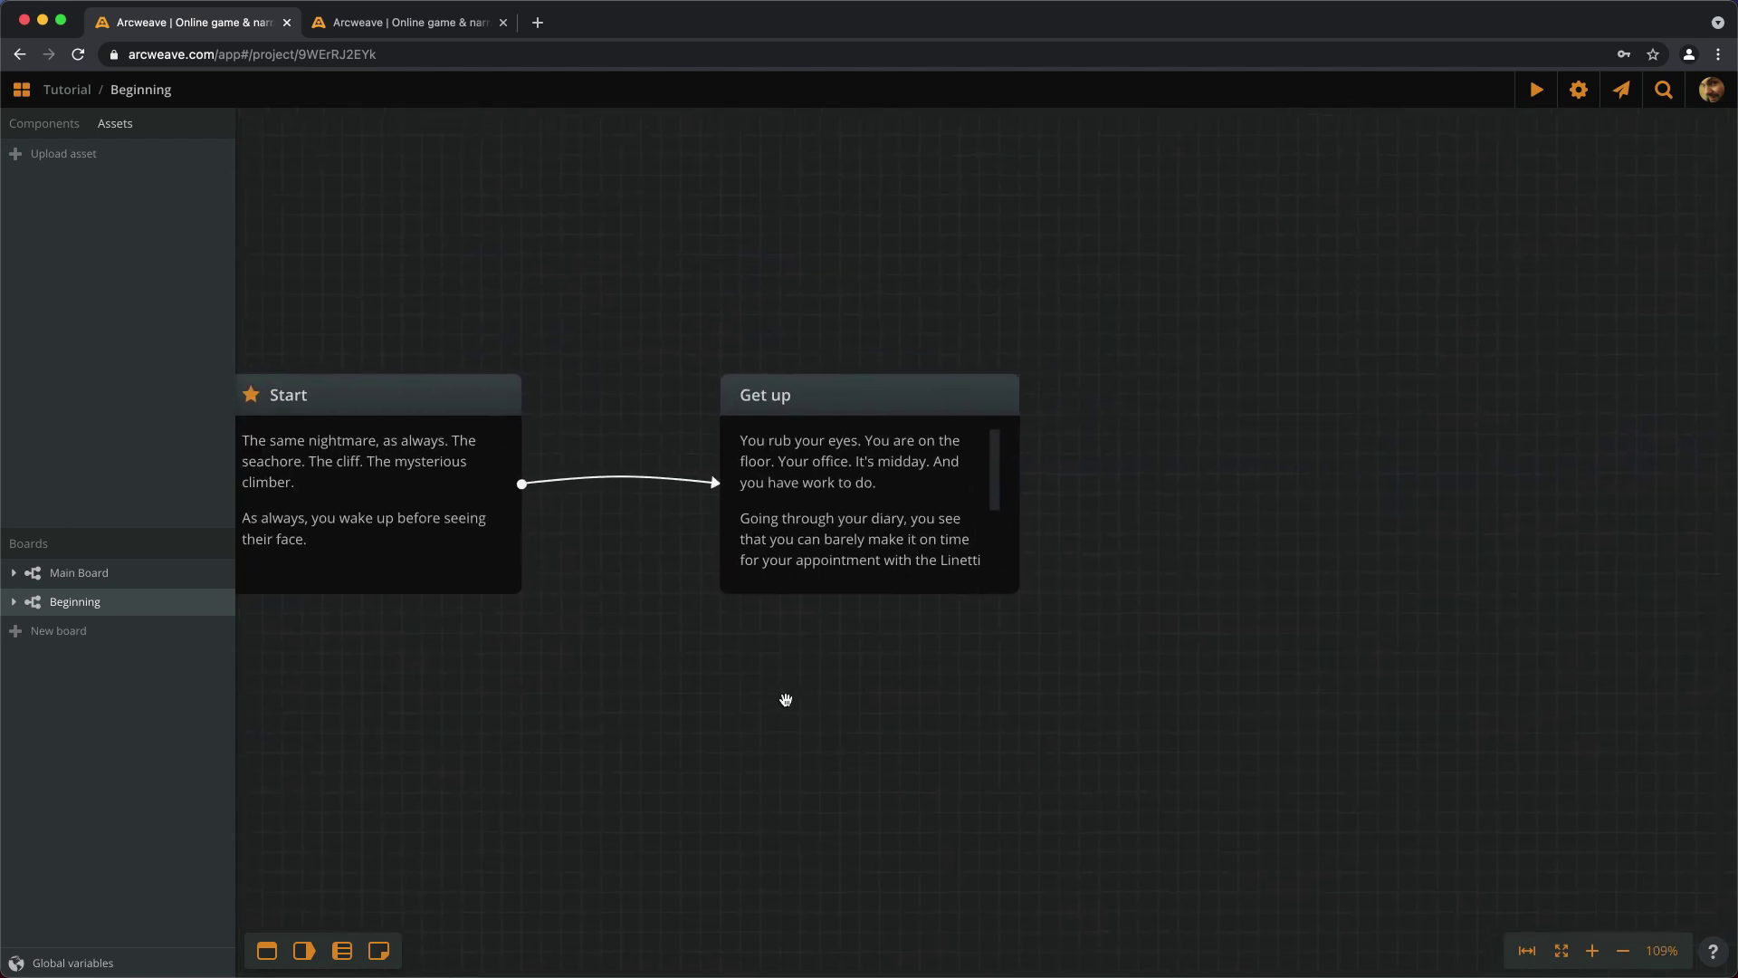
double_click(1463, 224)
double_click(1422, 759)
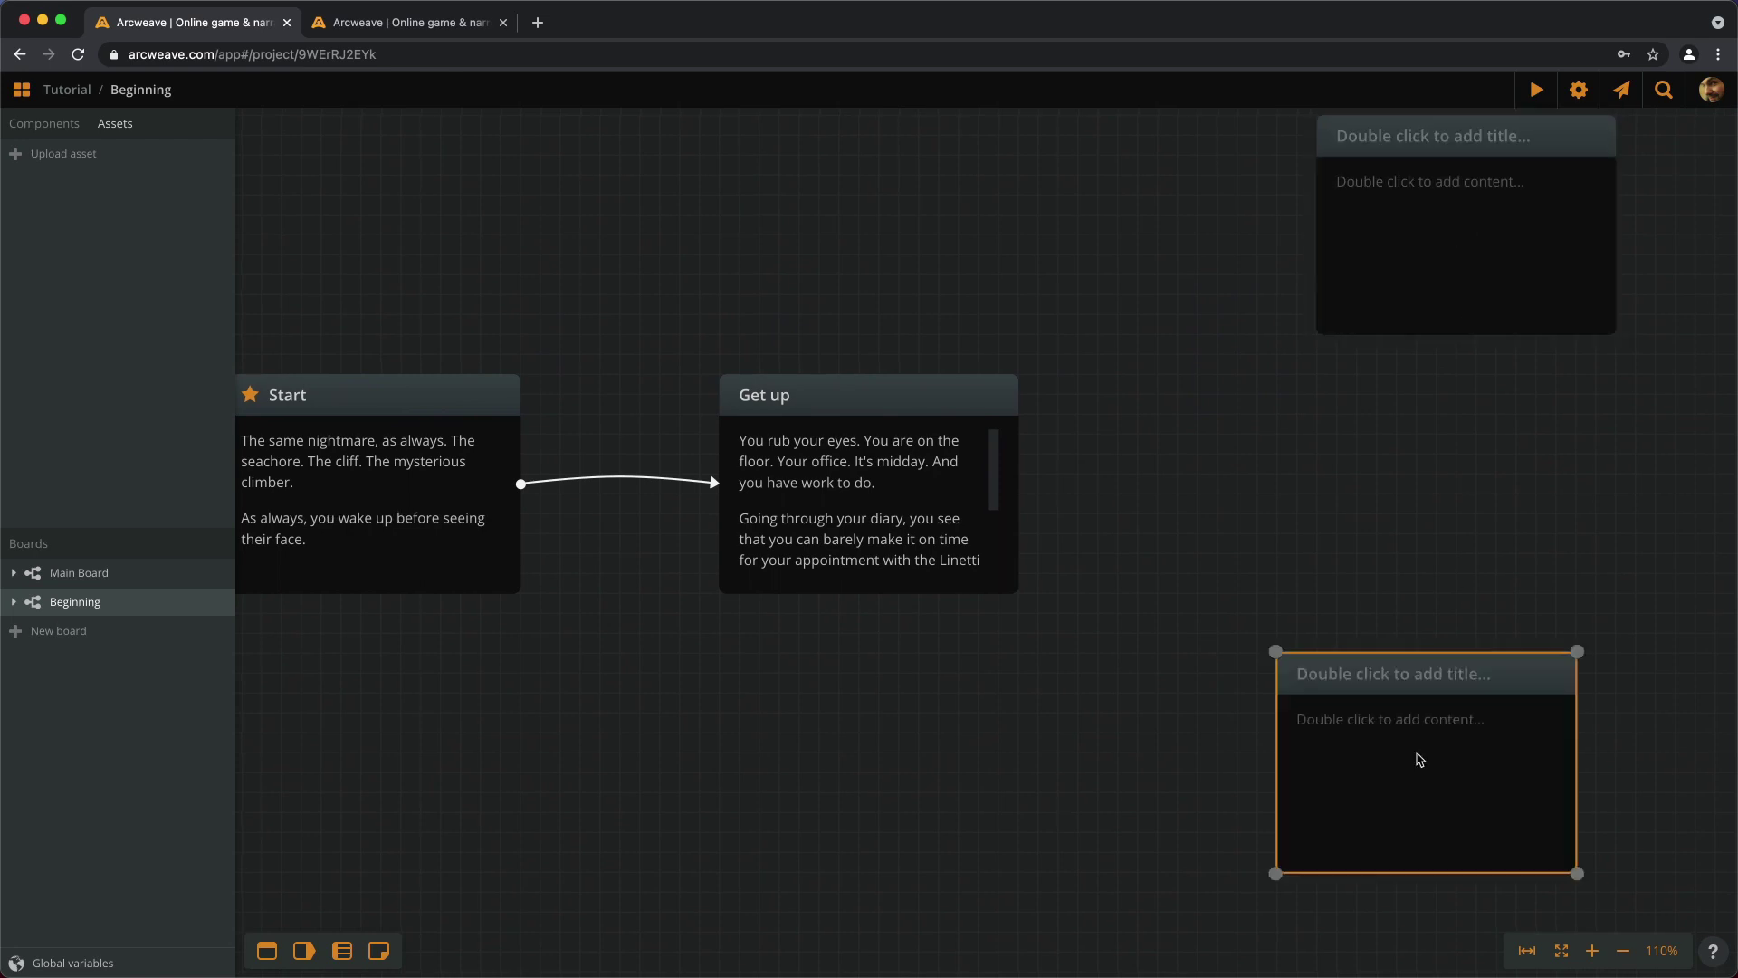
left_click_drag(1019, 483, 1376, 272)
left_click_drag(1018, 520, 1355, 739)
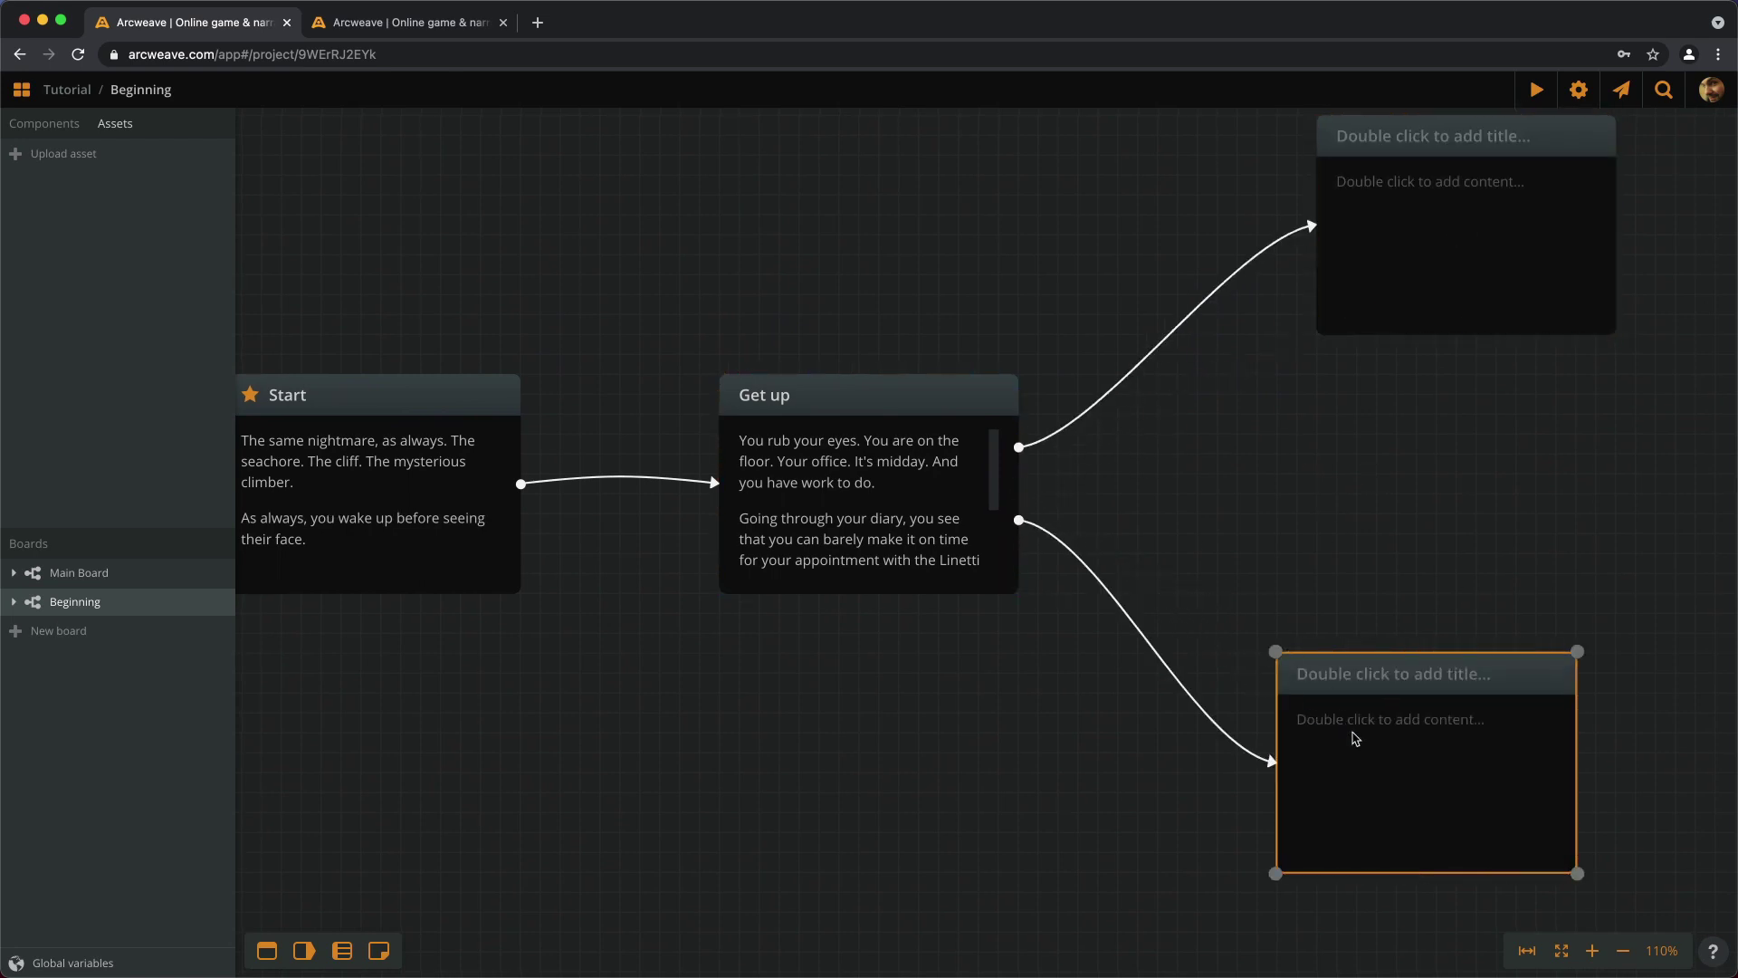
Title the upper element 'Linetti Appointment' with the two-paragraph passage where the siblings refuse you.
left_click_drag(1463, 527, 1199, 741)
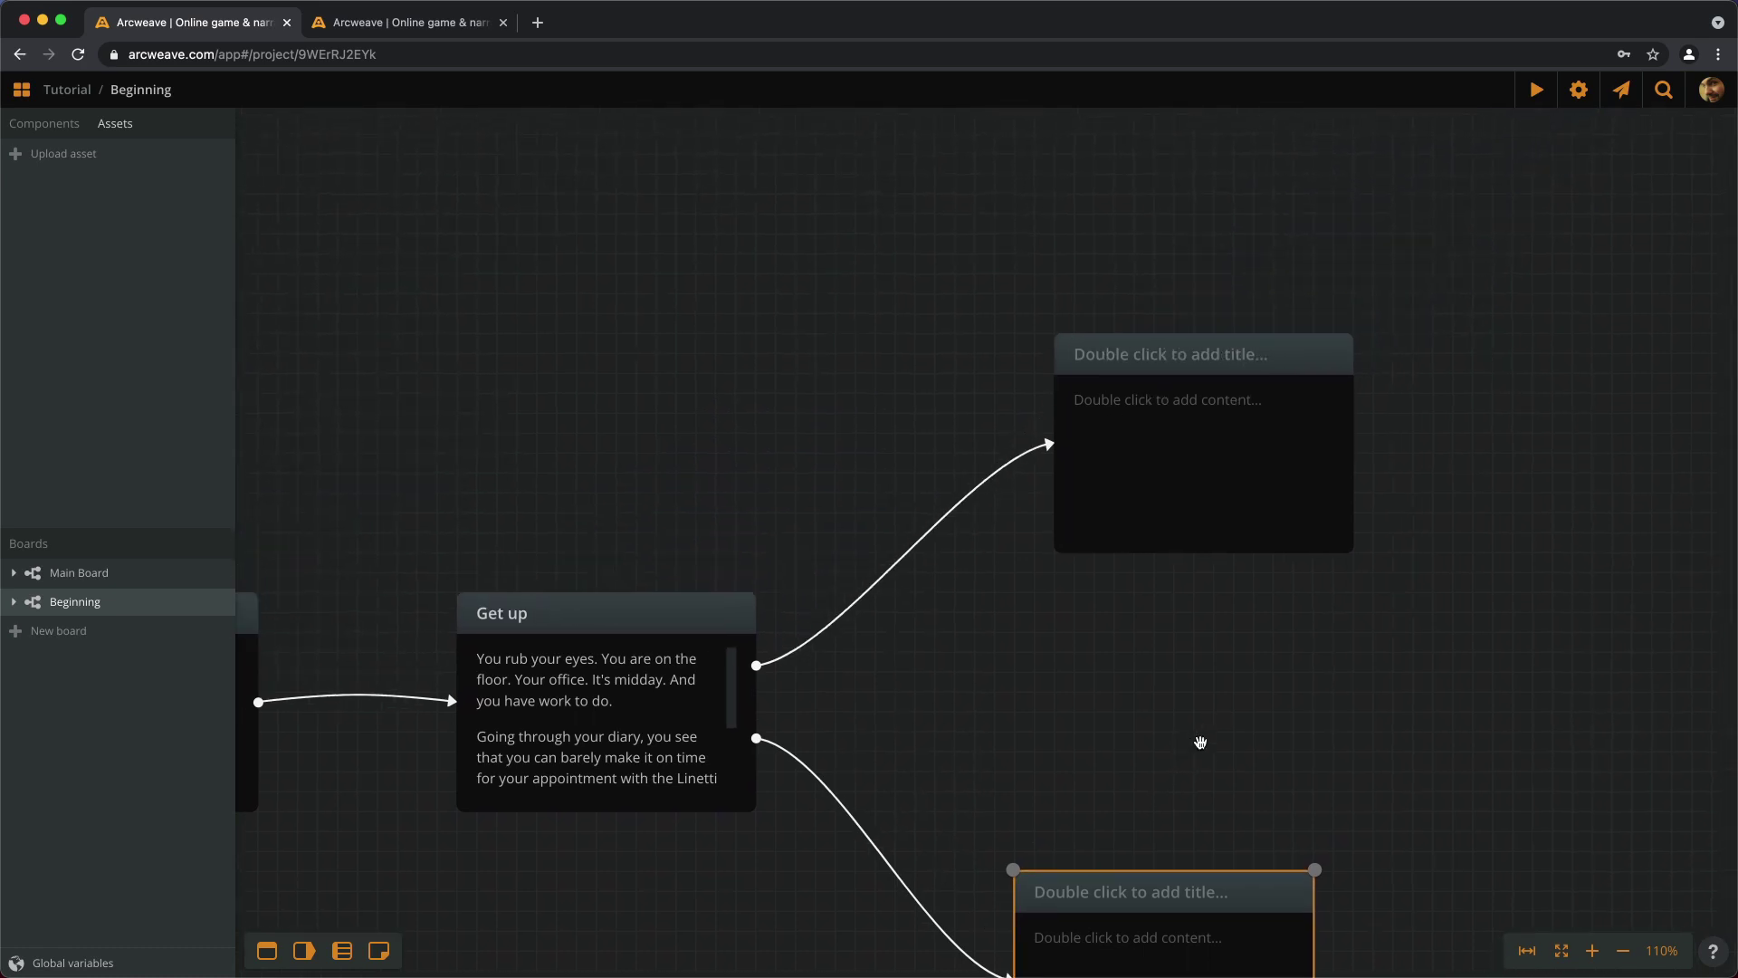
scroll(1195, 444, "up", 1)
scroll(1189, 460, "up", 6)
double_click(1114, 299)
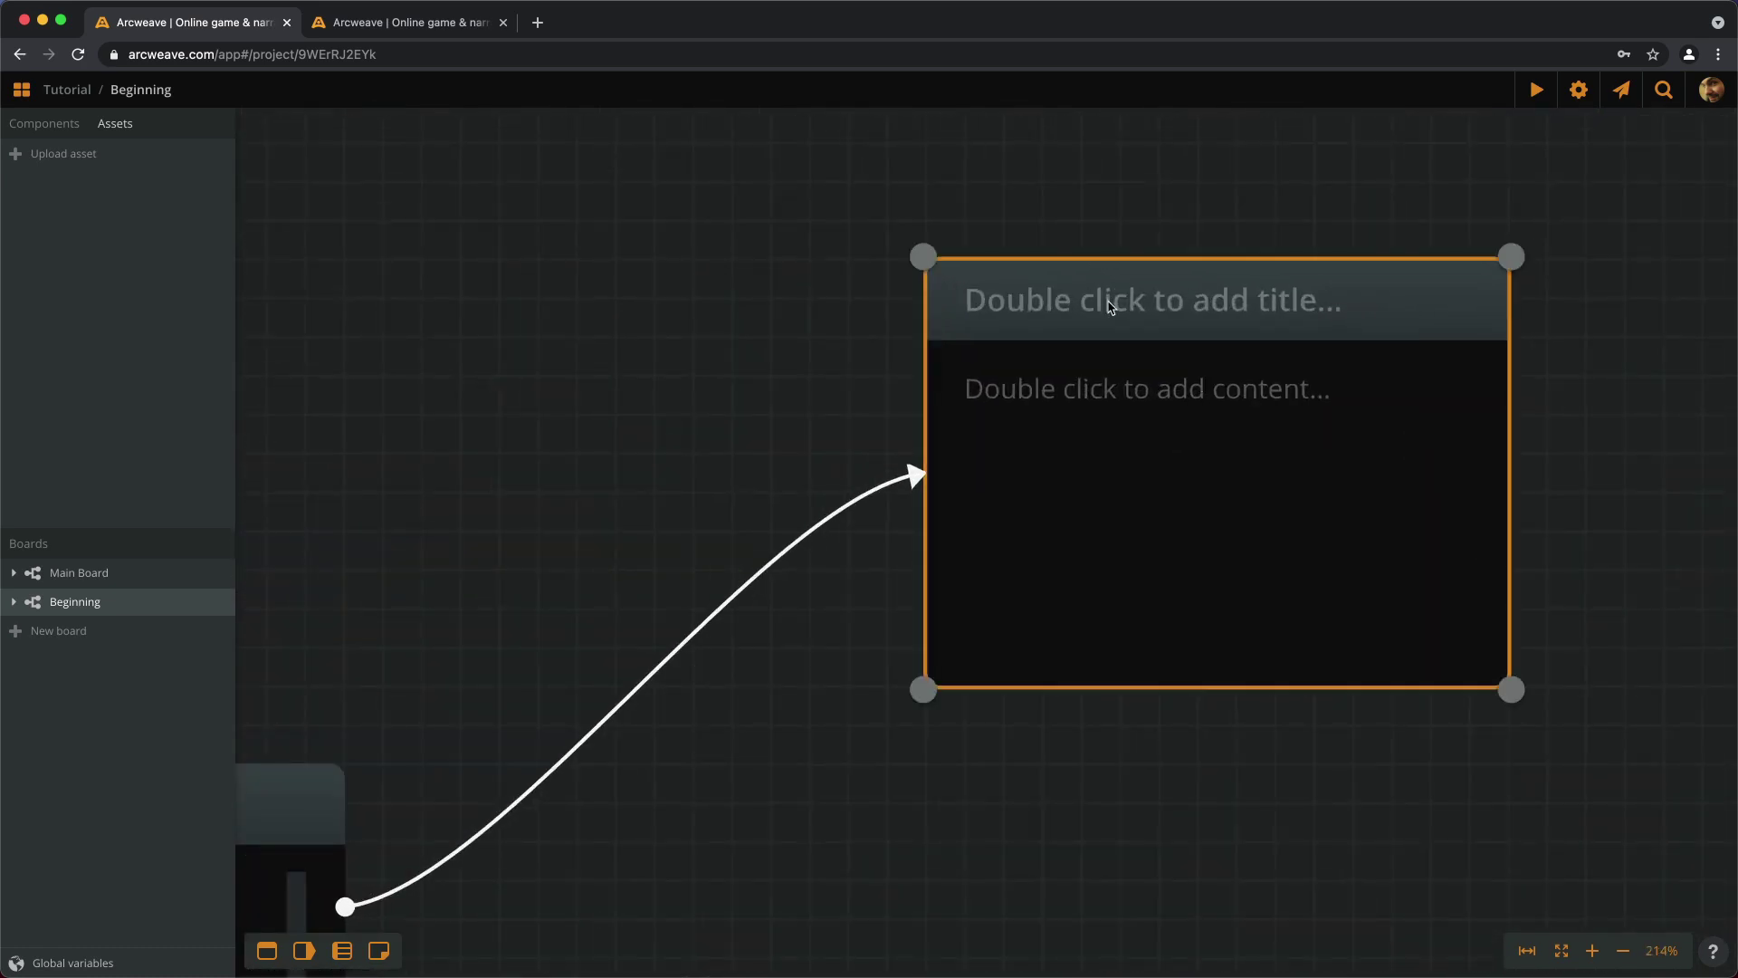
type("Lineetti Appointment")
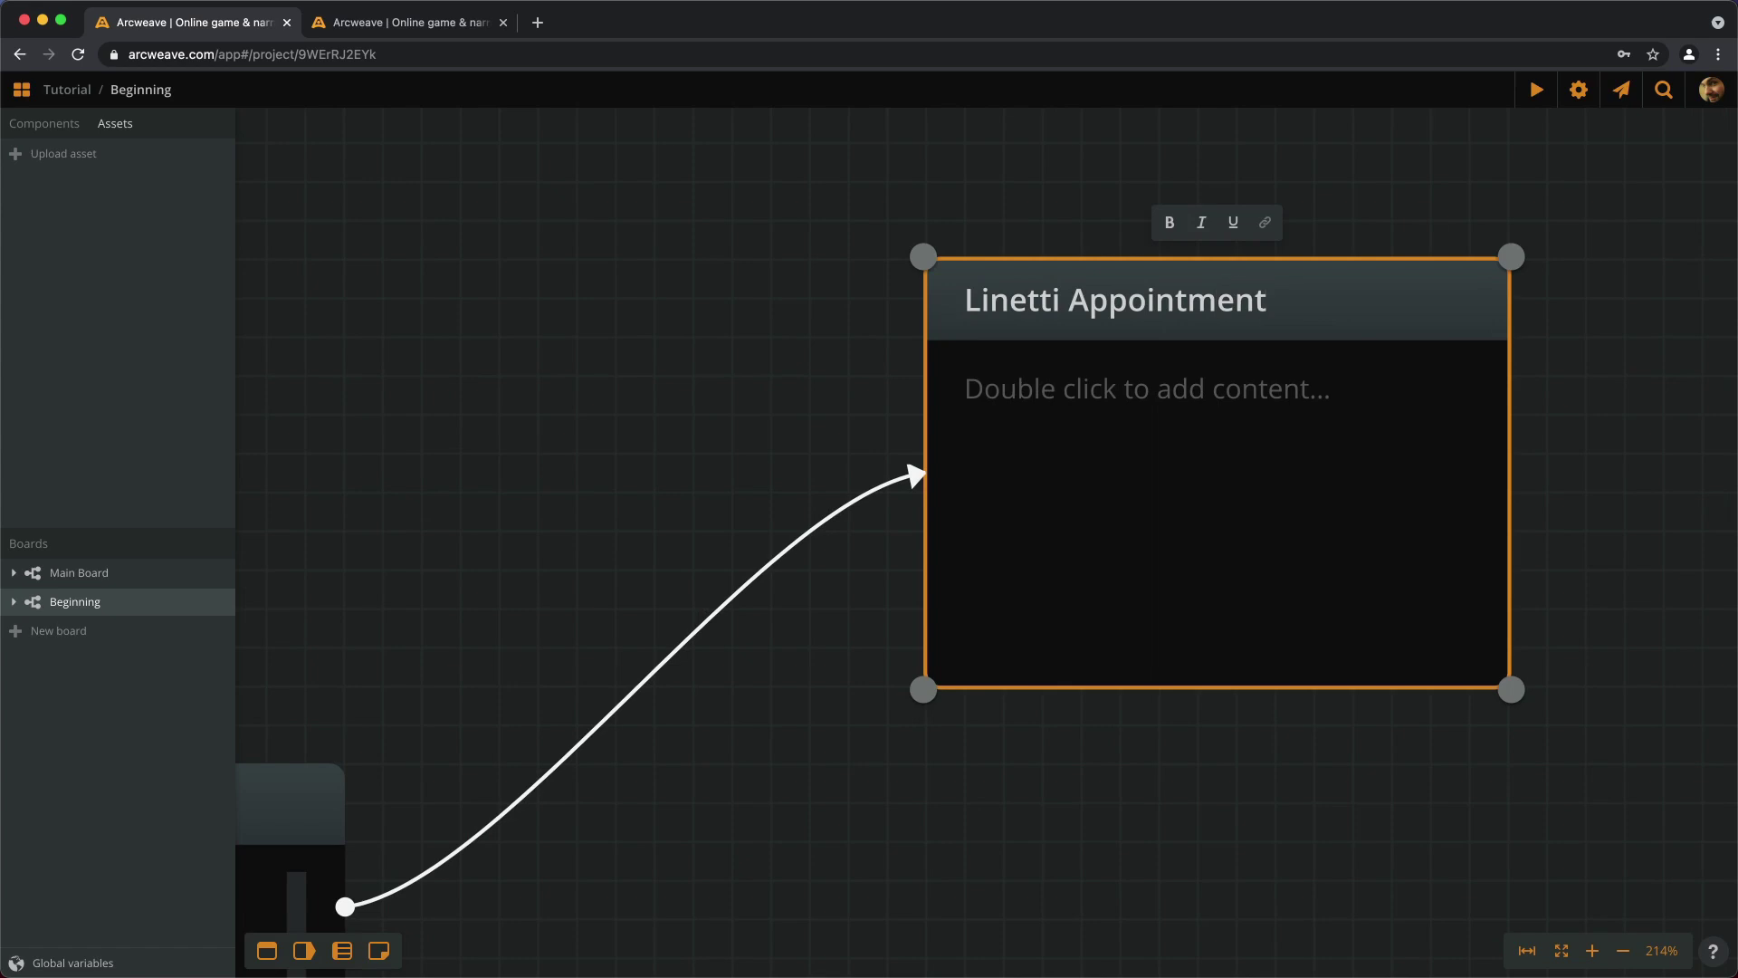
key("Return")
type("You go to the Linetti siblings' apartment.")
key("Return")
type("They open, but refuse to speak ")
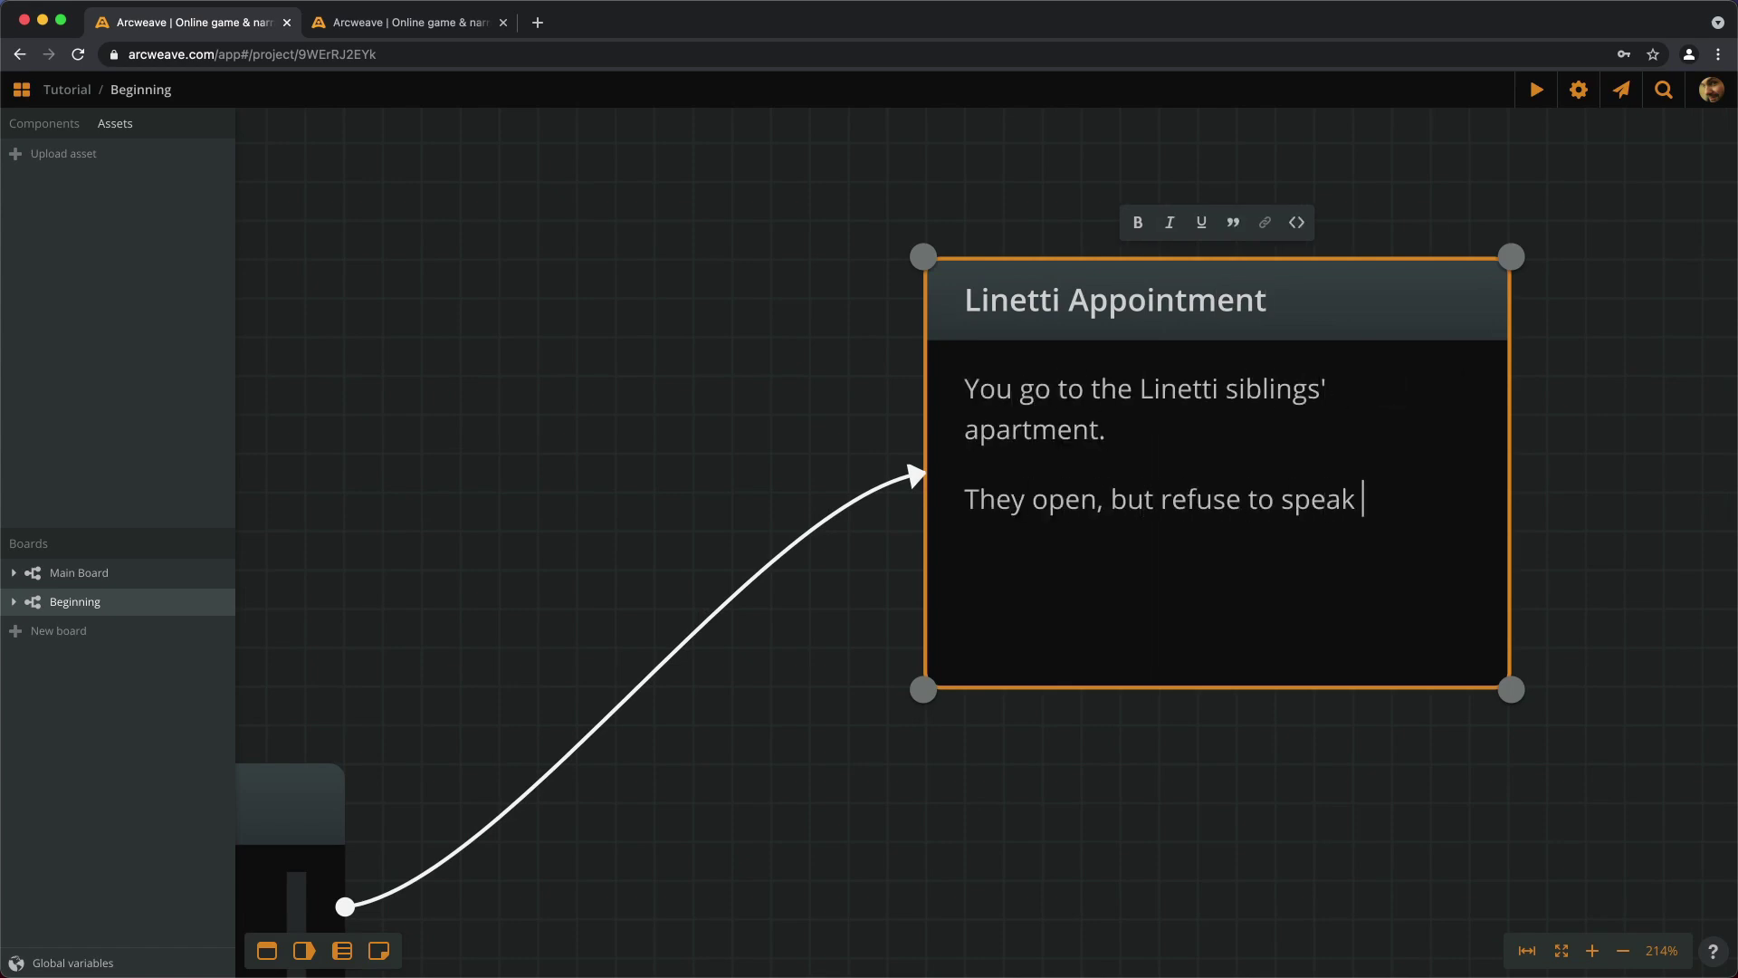
type("to you. \"Good Lord! You smell as if you've spent the night on an office floor. Please, go away.\"")
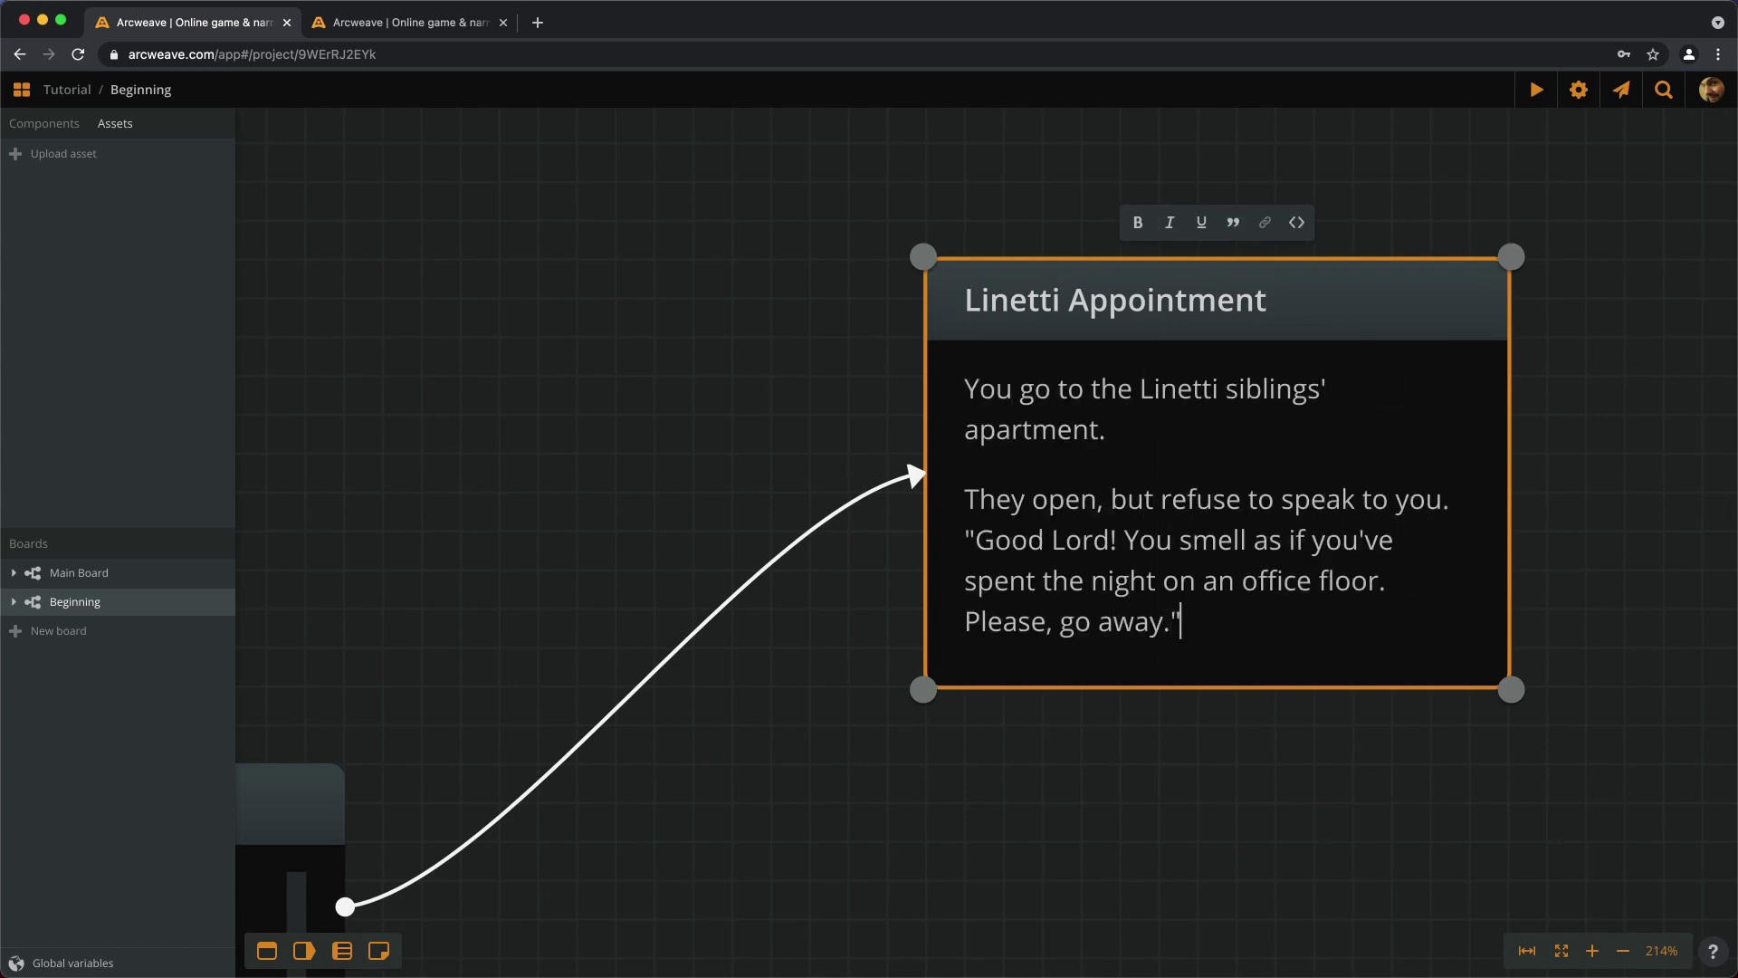
key("Escape")
Title the empty lower card 'Shower' with the passage beginning 'You enjoy the hot water.'.
scroll(1005, 238, "down", 3)
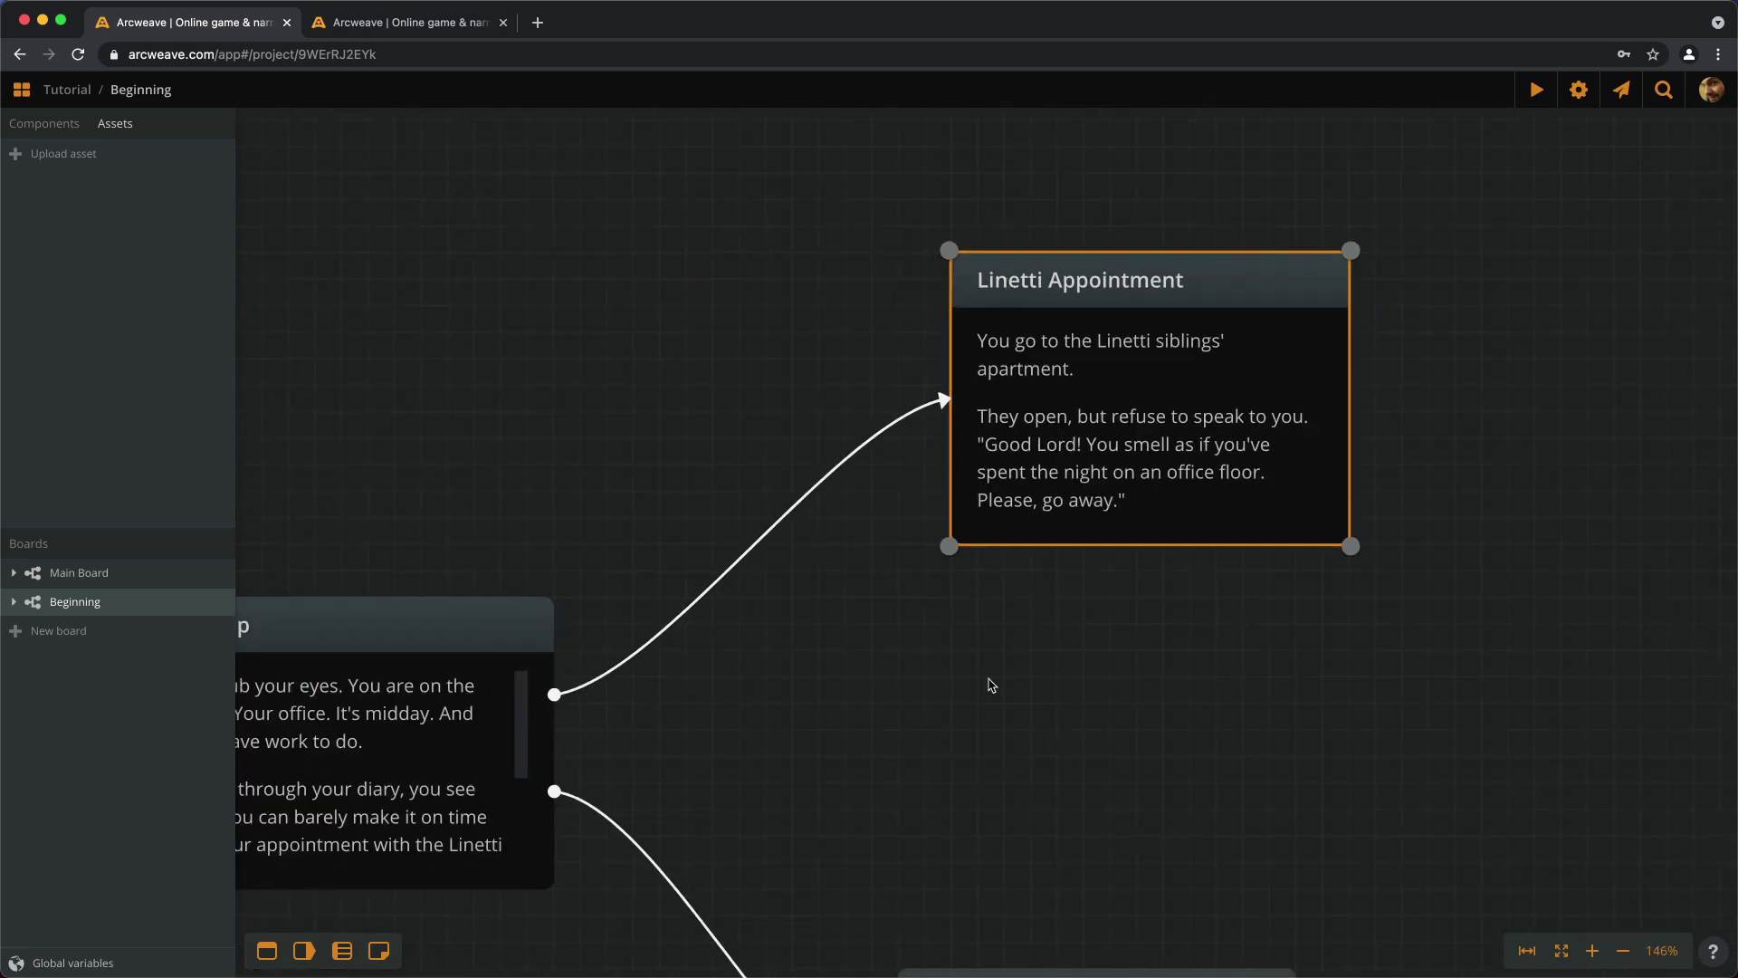
left_click_drag(989, 688, 980, 295)
scroll(990, 453, "up", 5)
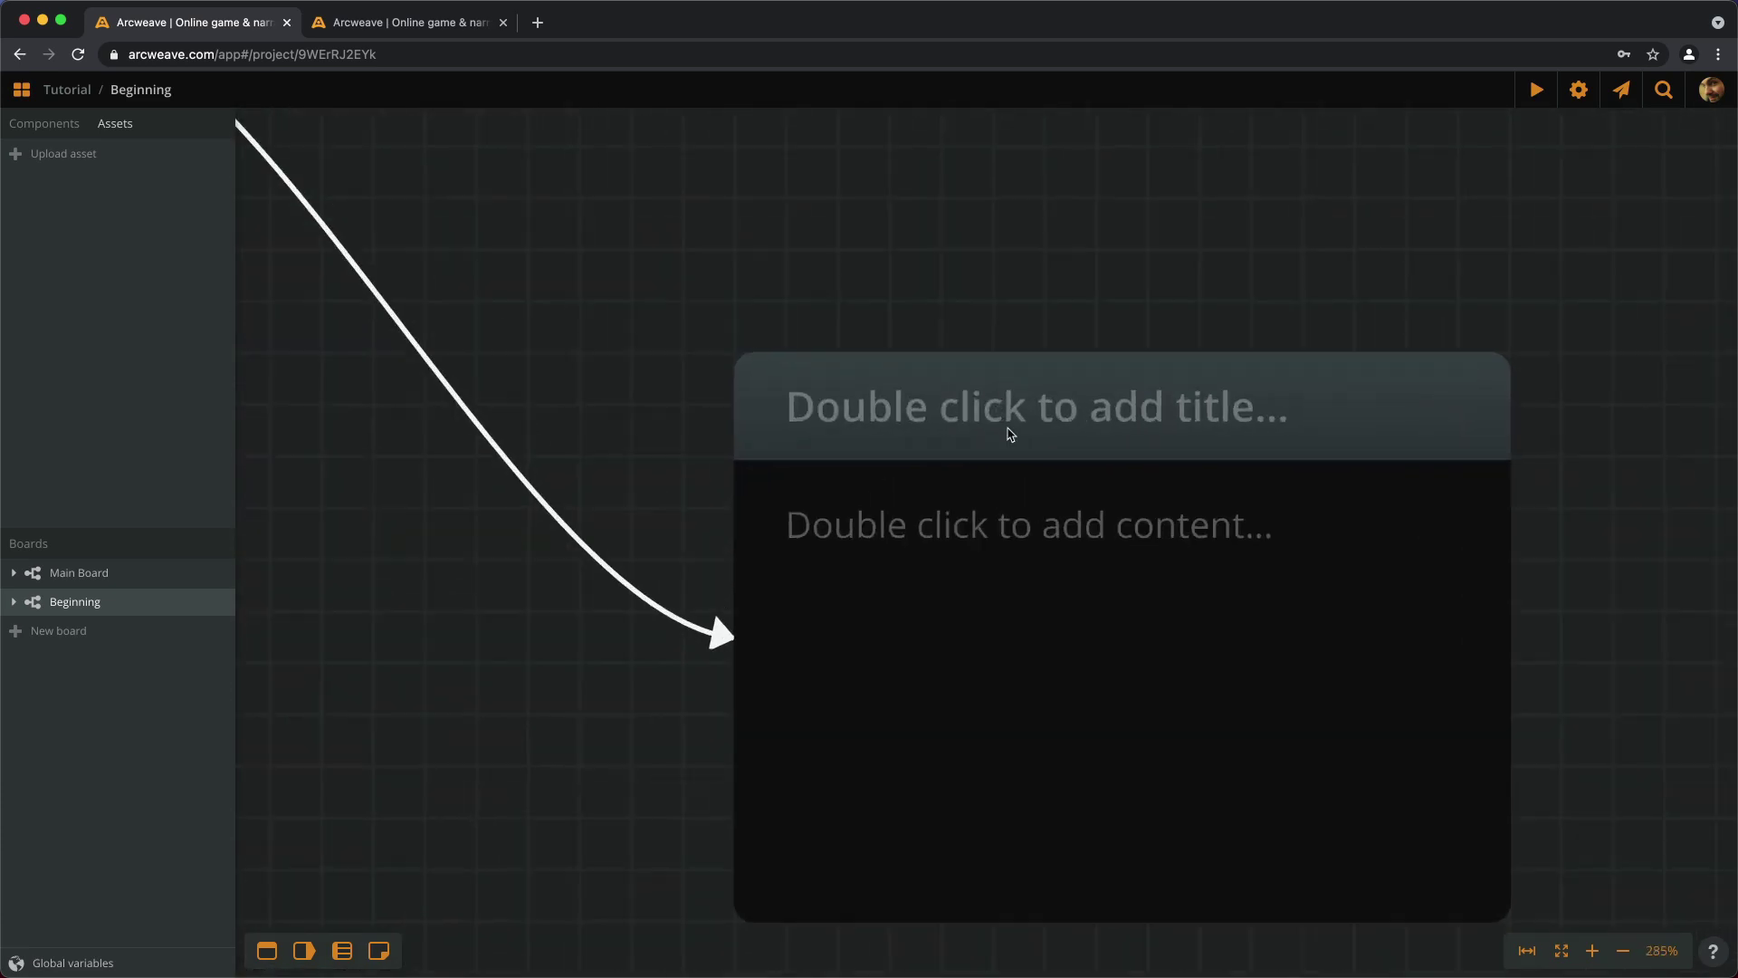
double_click(1036, 409)
type("Shower")
key("Return")
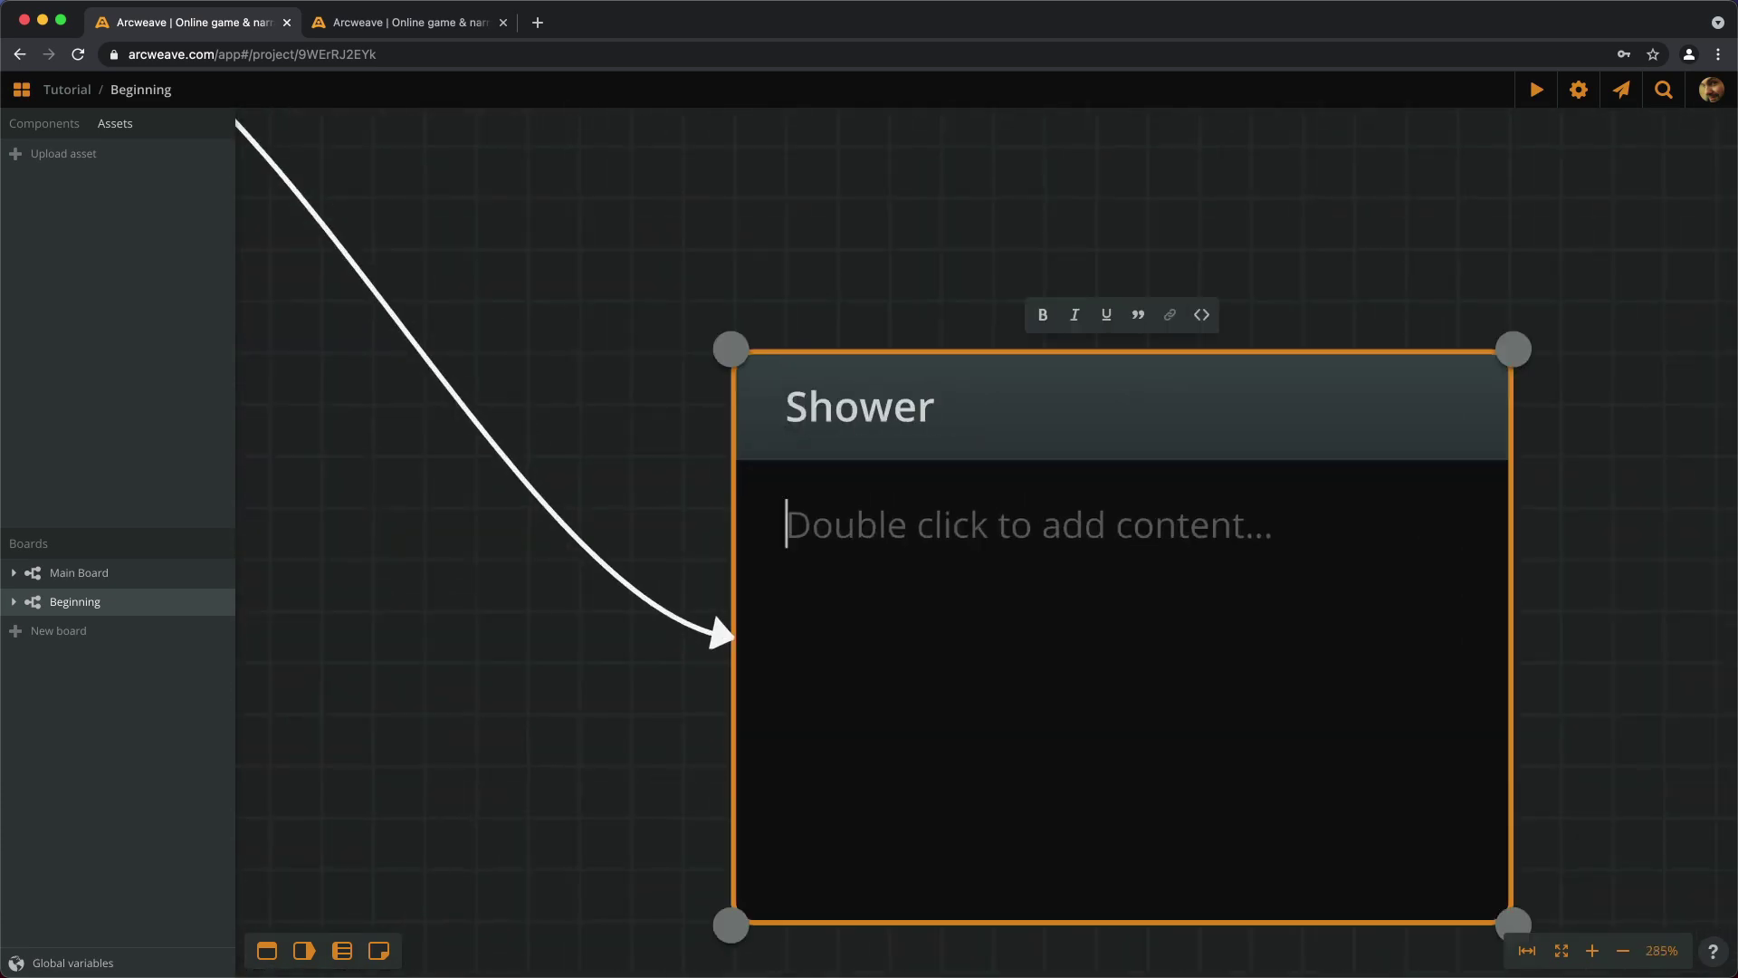
type("You enjoy the hot water. Good thing you installed this shower in the bathroom of your office. Then you get dr")
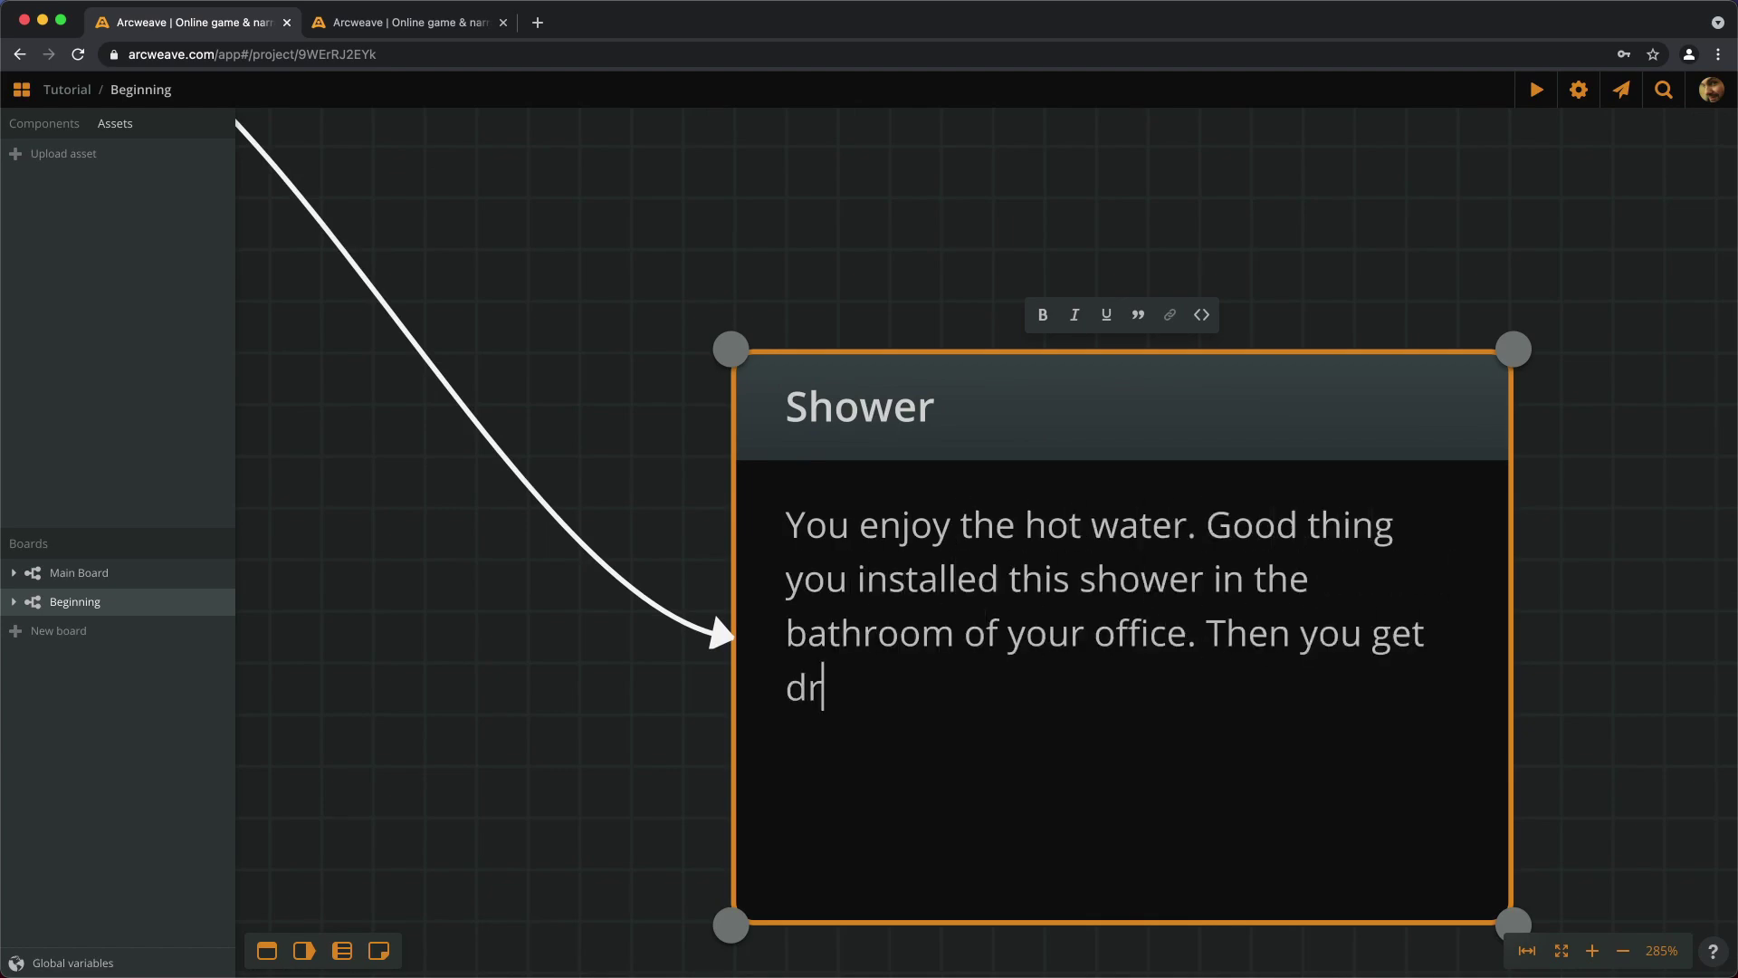
type("essed and leave for your appointment.")
key("Escape")
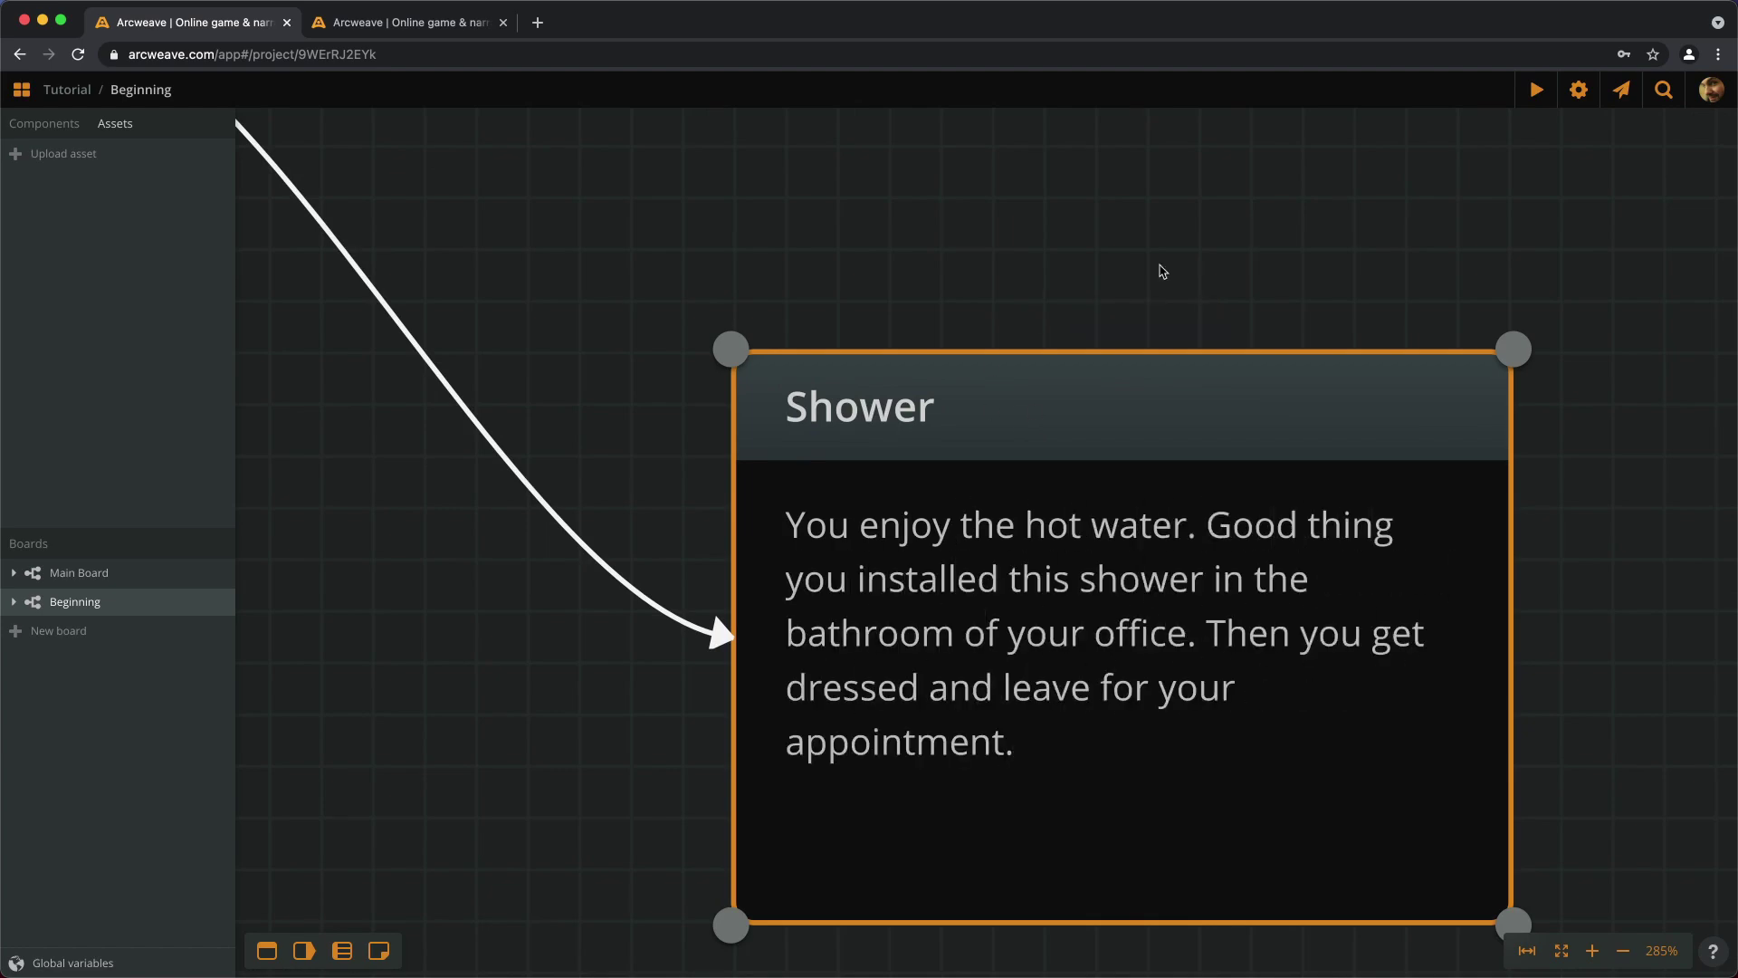
scroll(1114, 460, "down", 10)
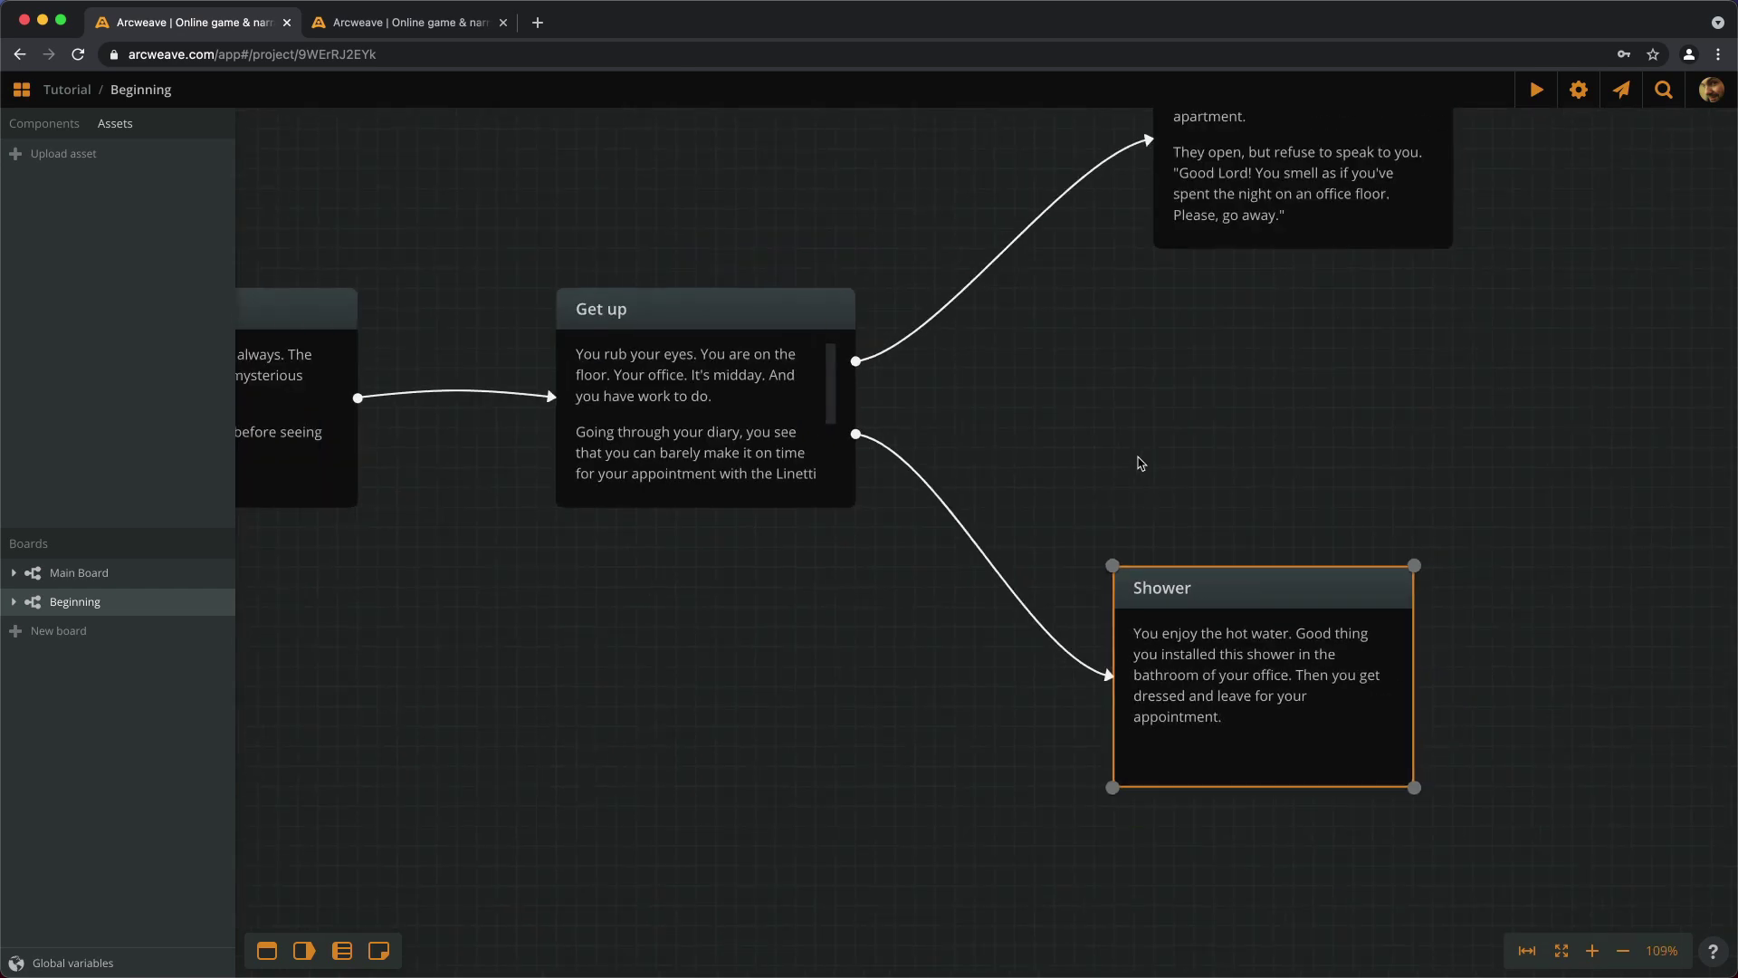
scroll(1141, 463, "up", 3)
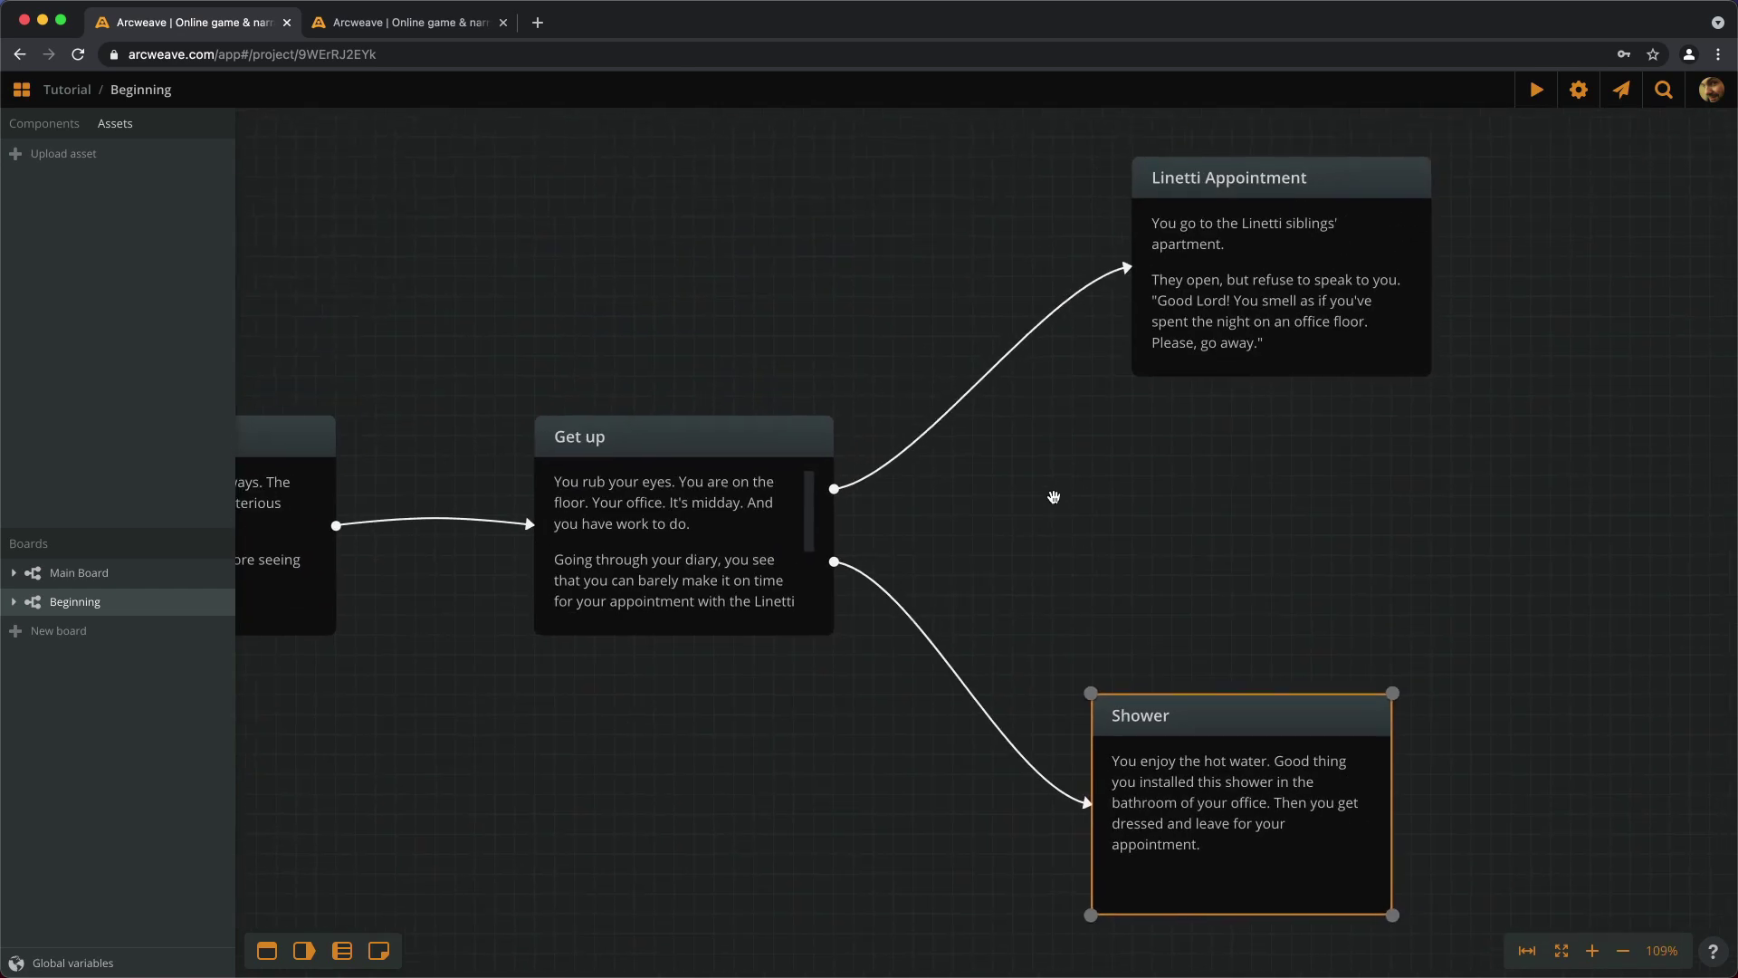
left_click(433, 27)
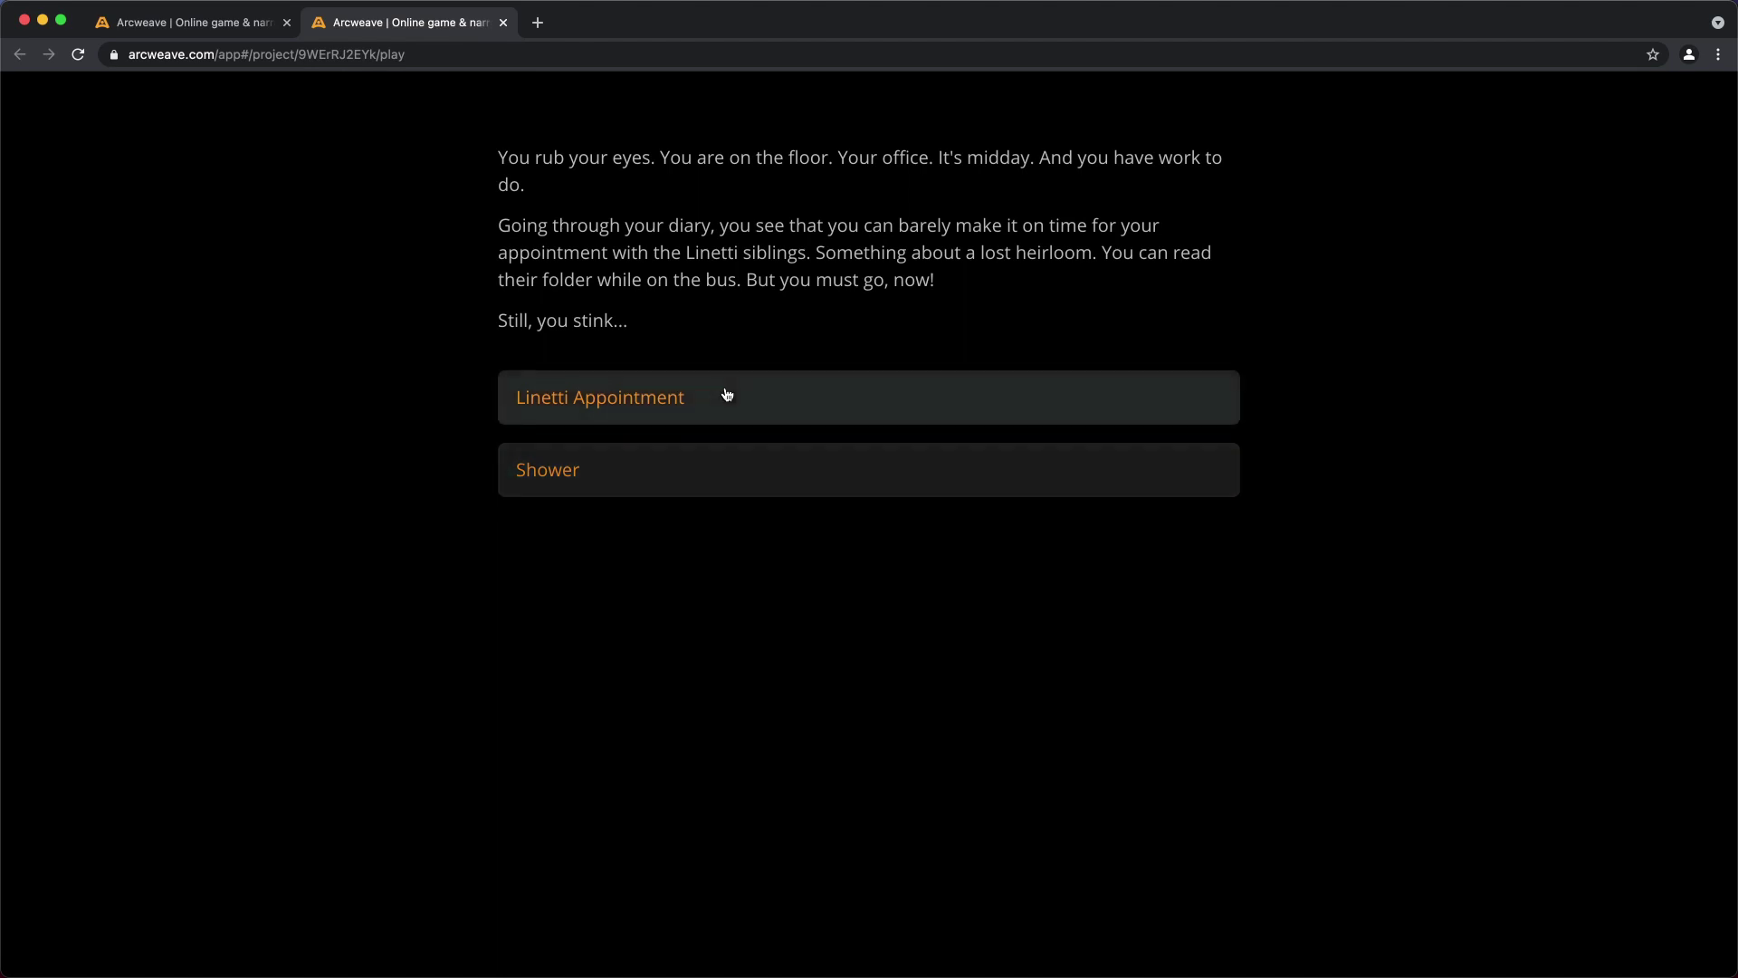
left_click(598, 481)
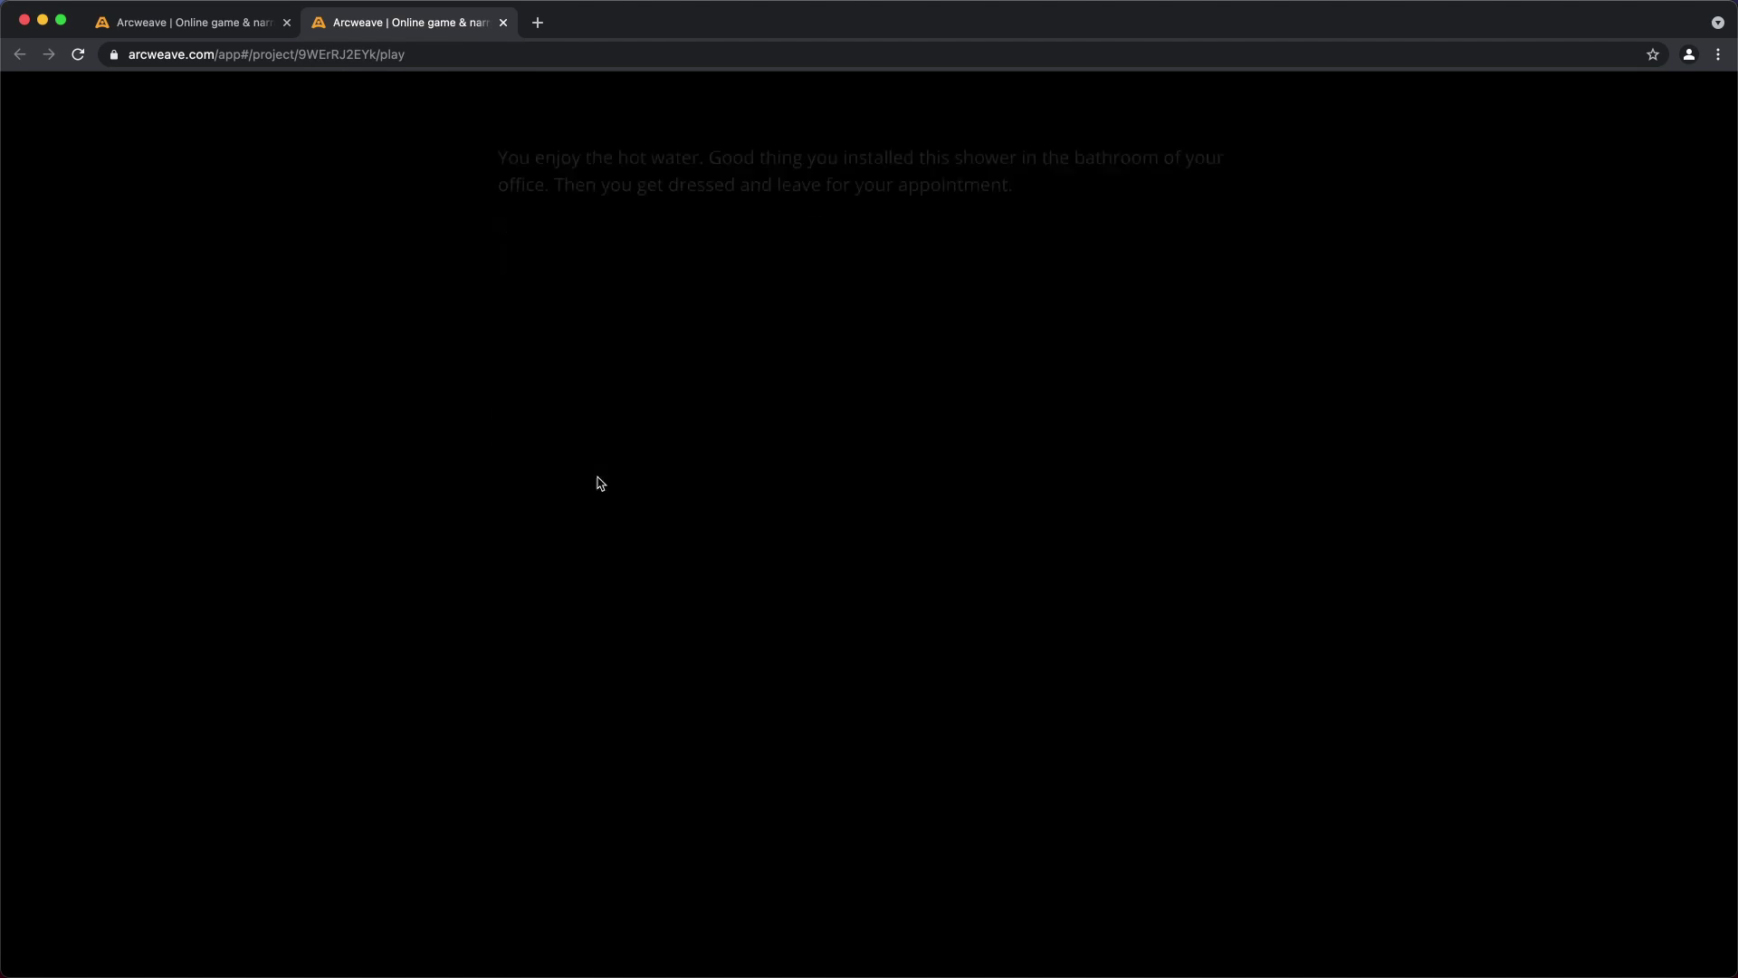
left_click(212, 33)
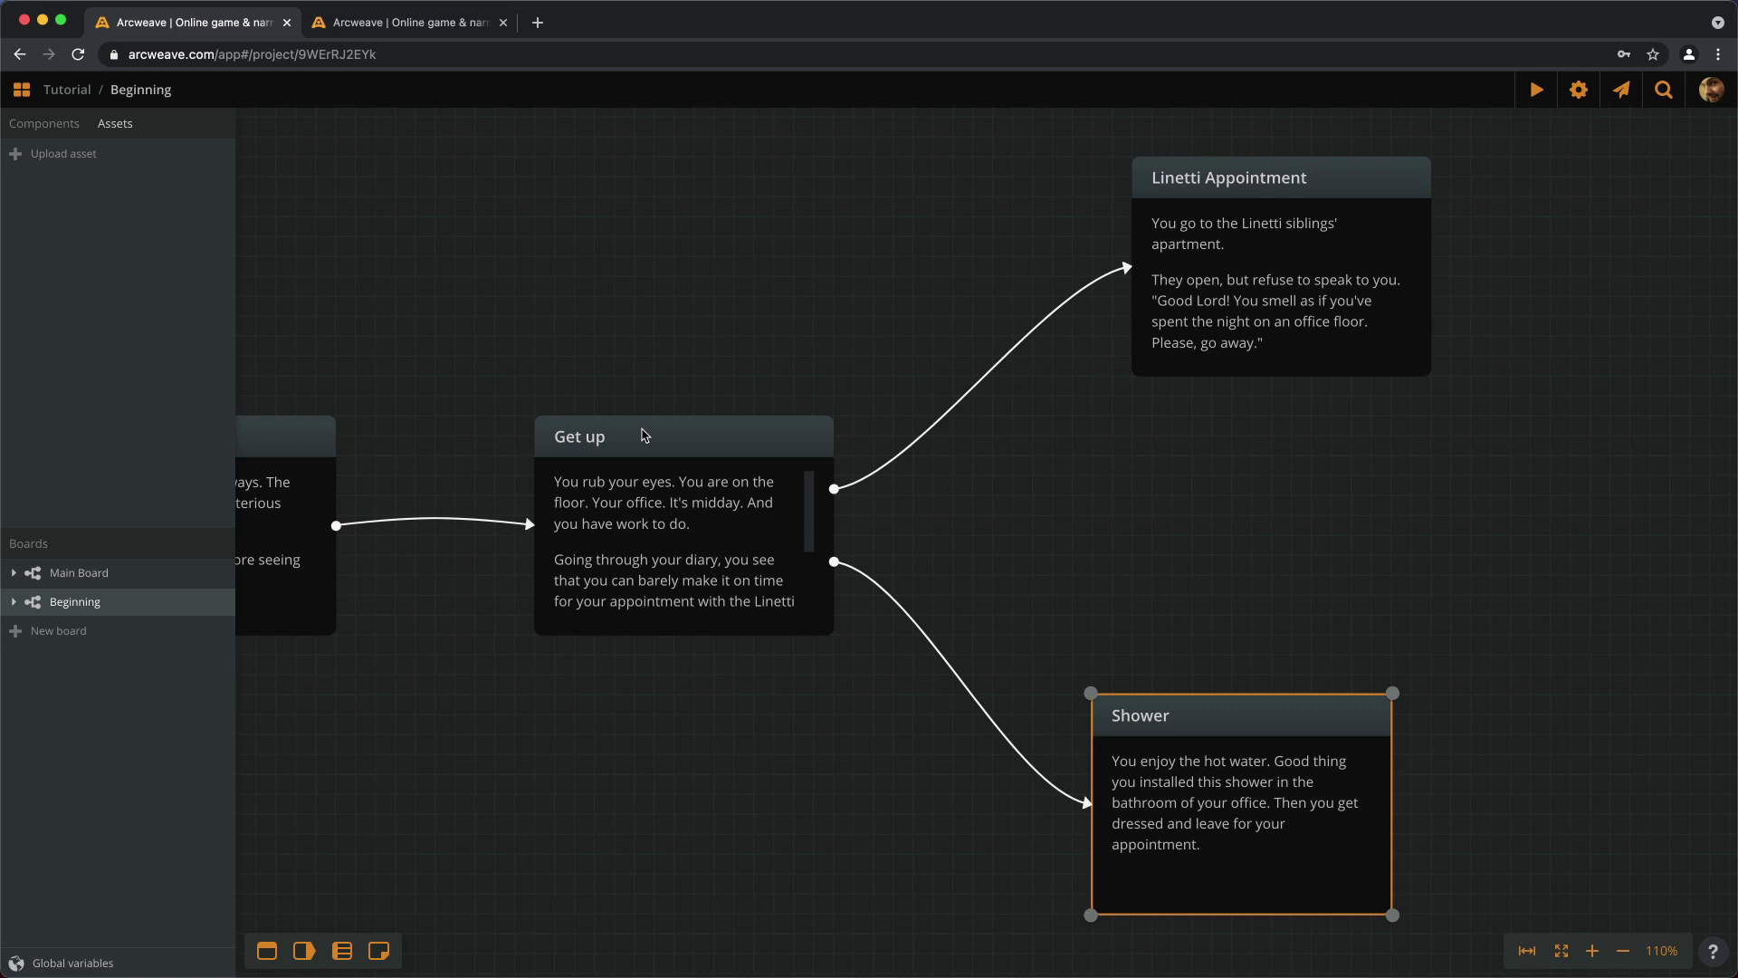
Label the Linetti link 'Go to the appointment' and the Shower link 'Take a shower, first'.
double_click(981, 381)
type("Go to the appointment")
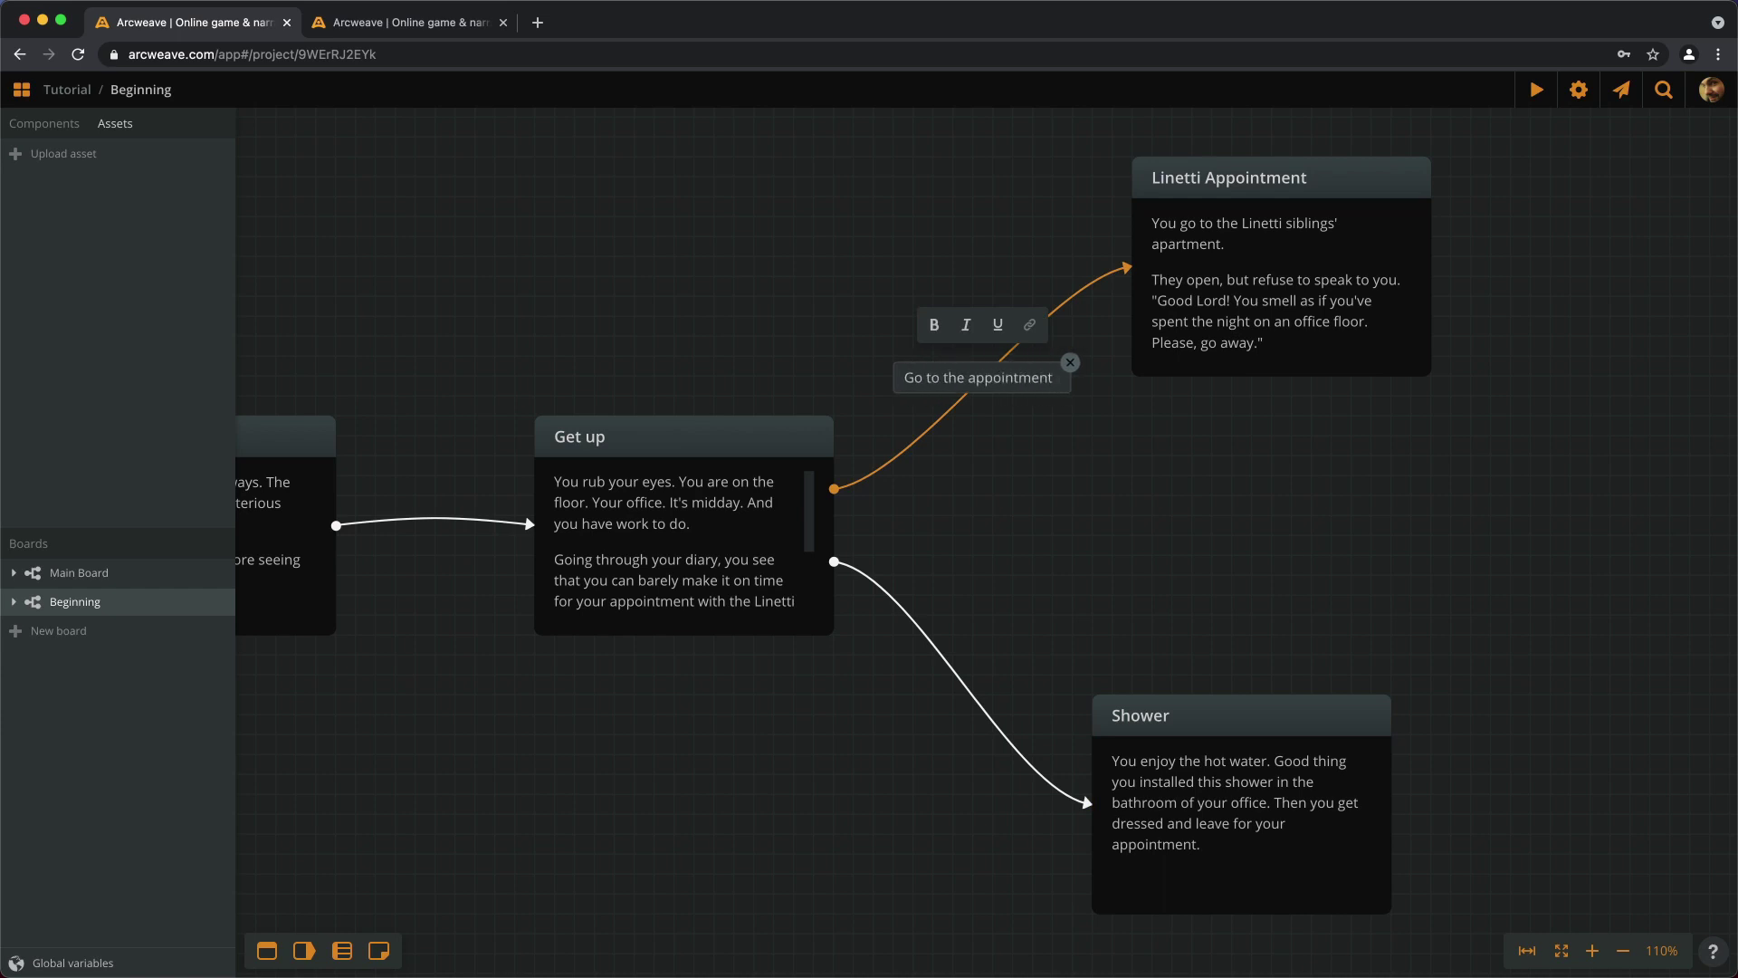
key("Return")
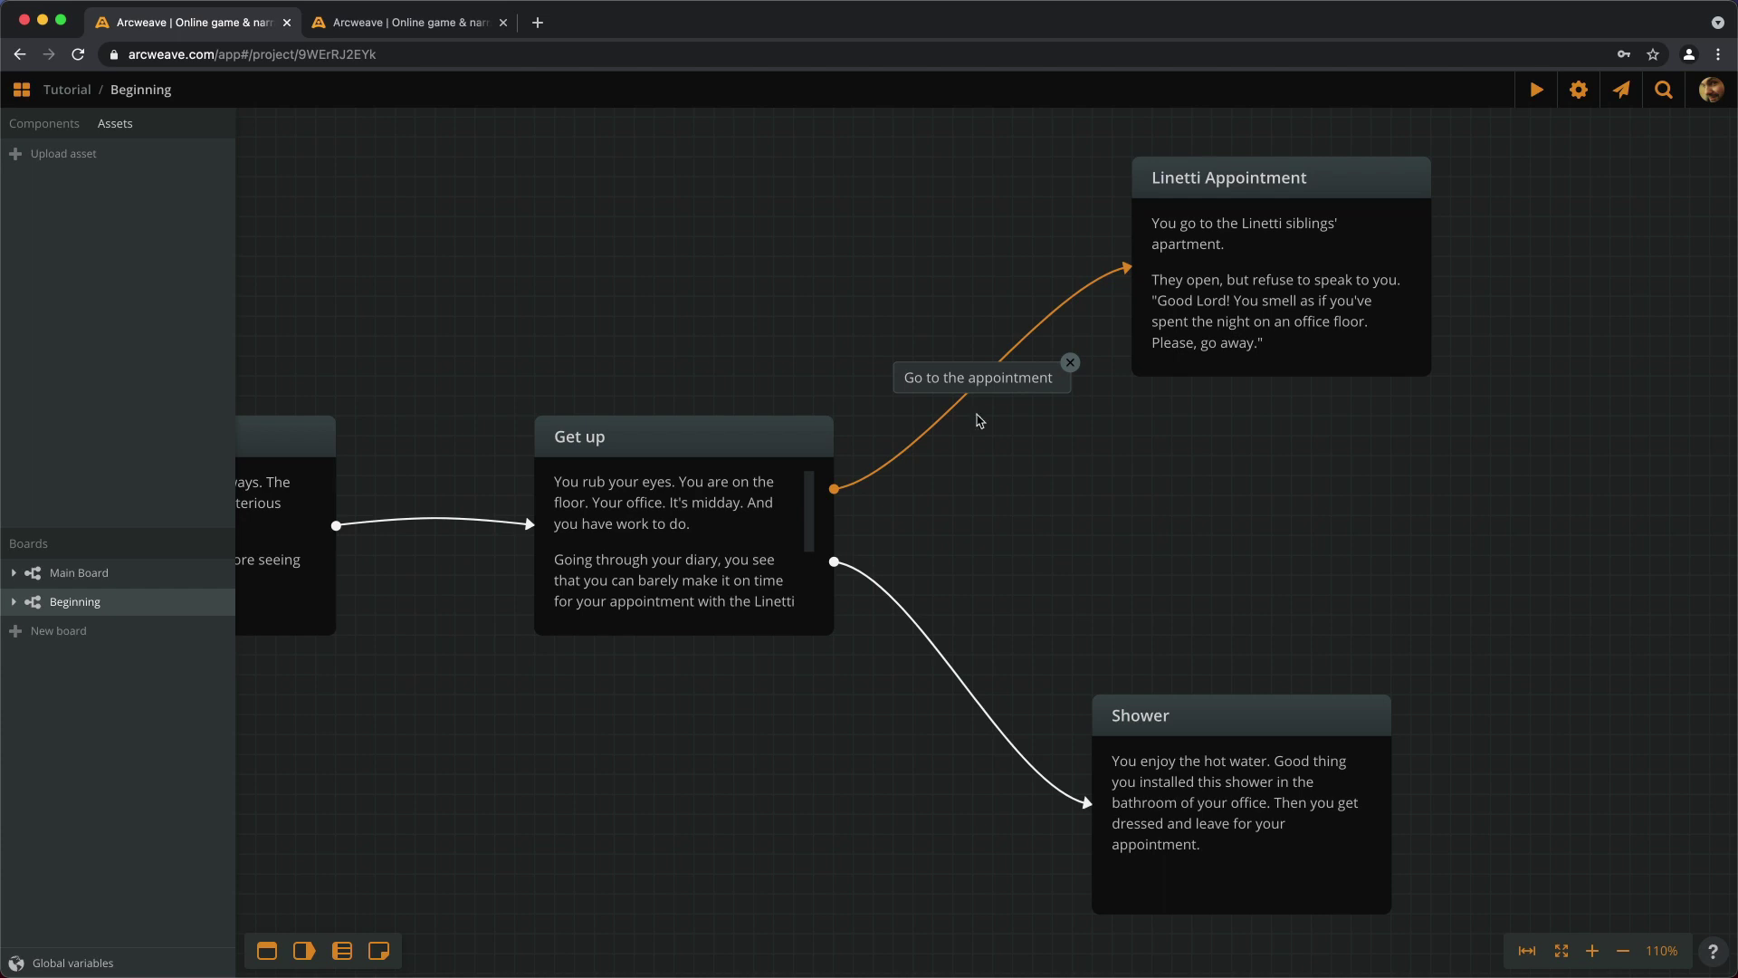
right_click(949, 672)
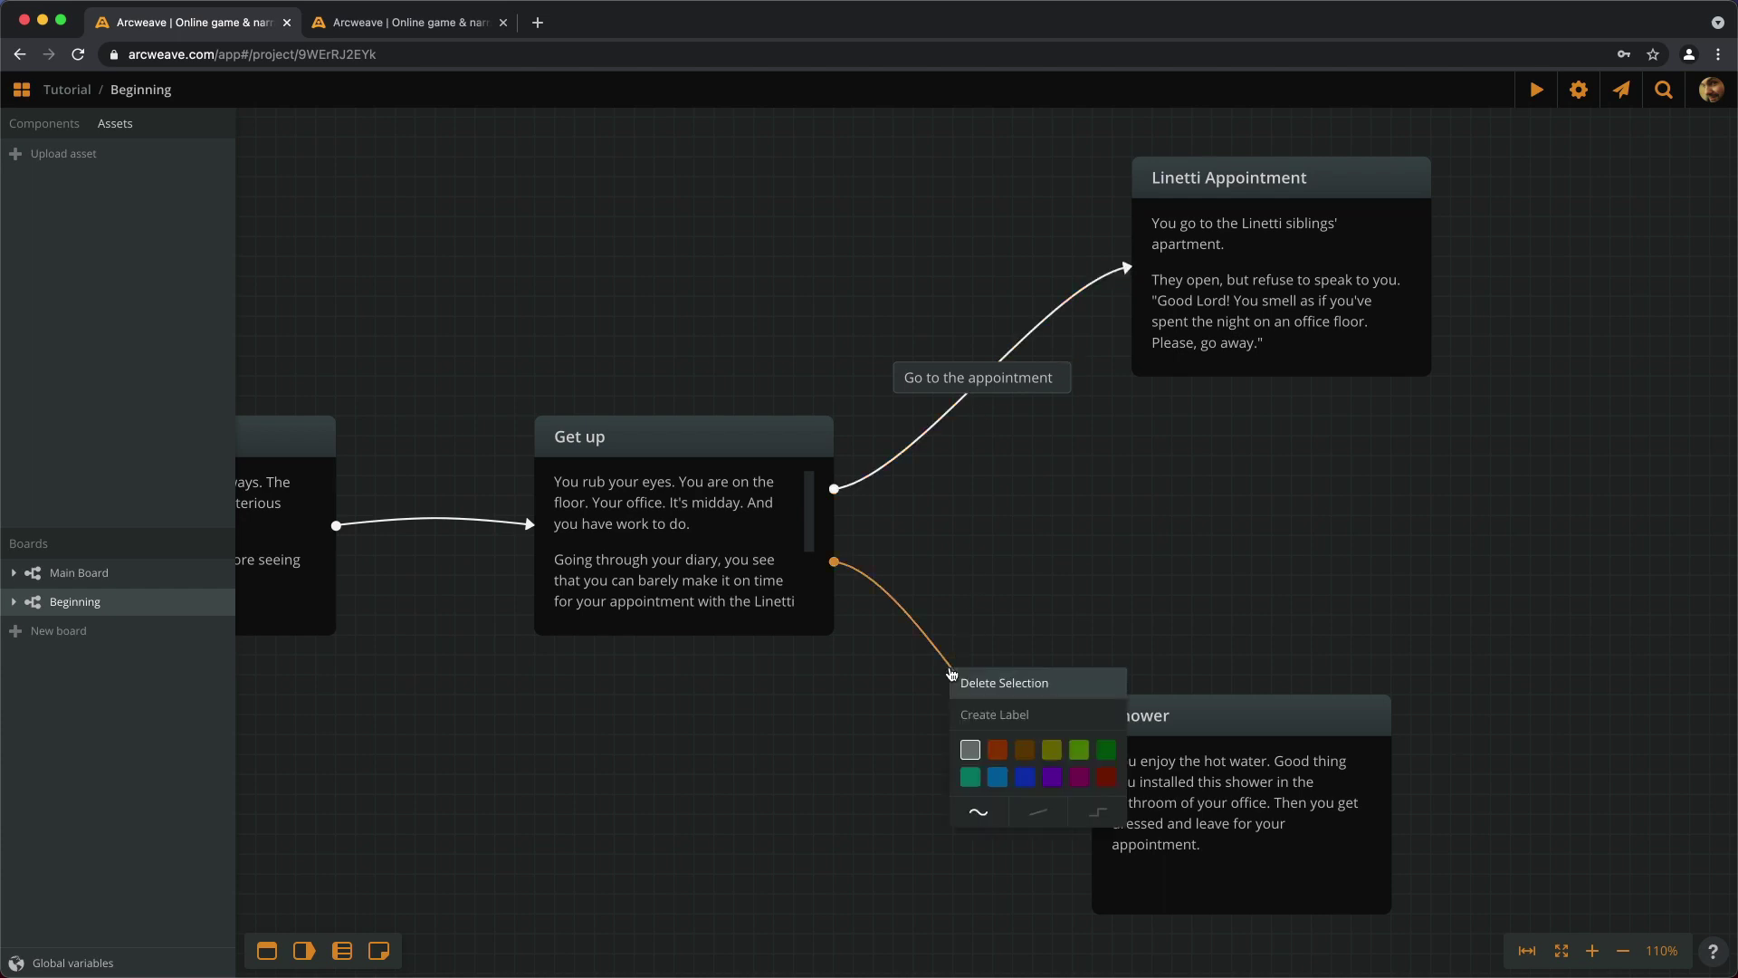
left_click(997, 723)
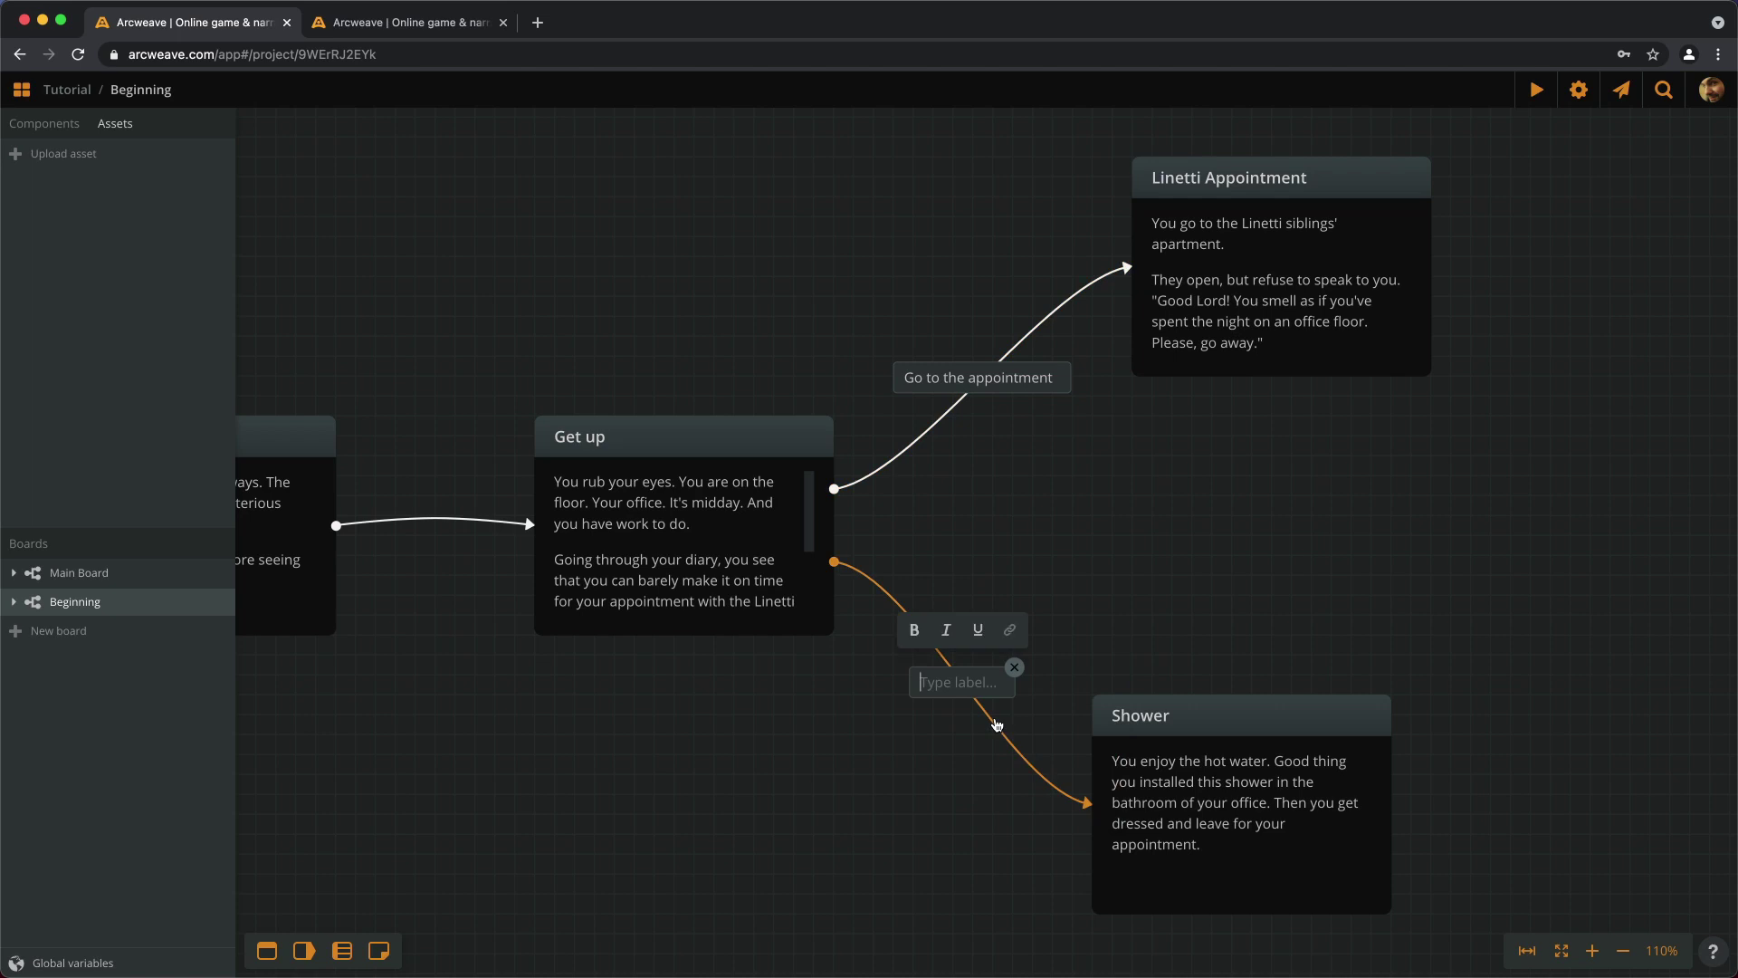
type("Take a shower, first")
key("Return")
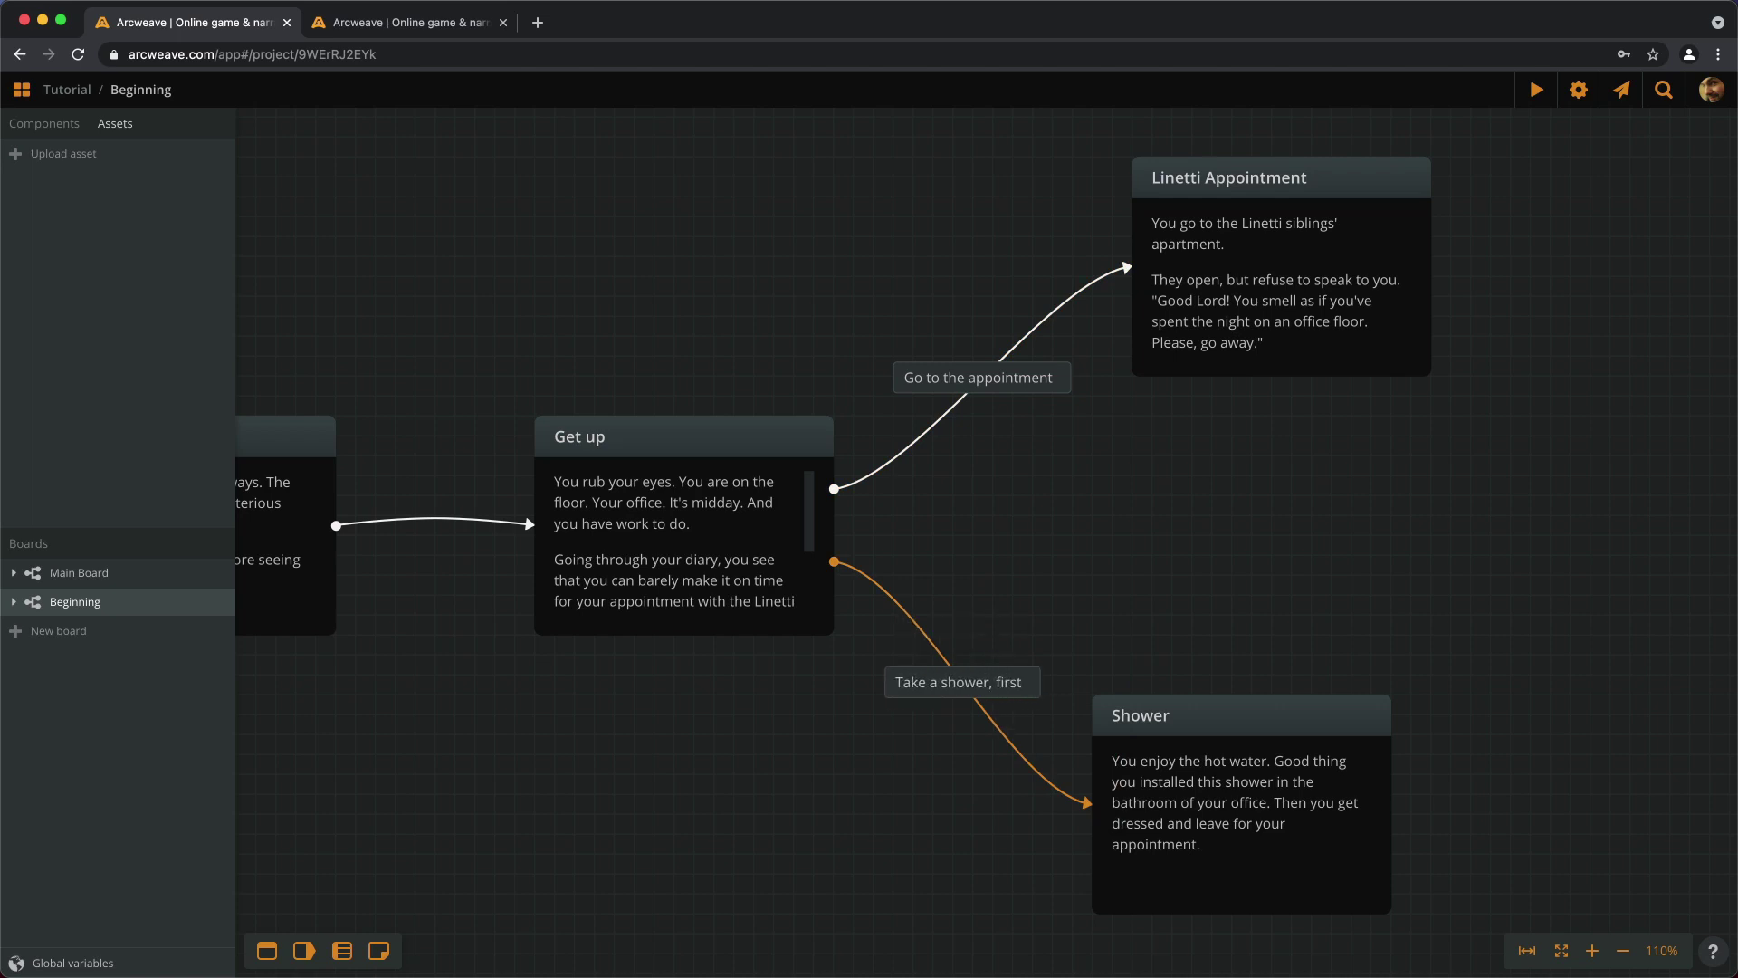
Rename the Get up card to 'Office'.
left_click_drag(1019, 568, 1376, 561)
left_click(1008, 458)
left_click(1011, 458)
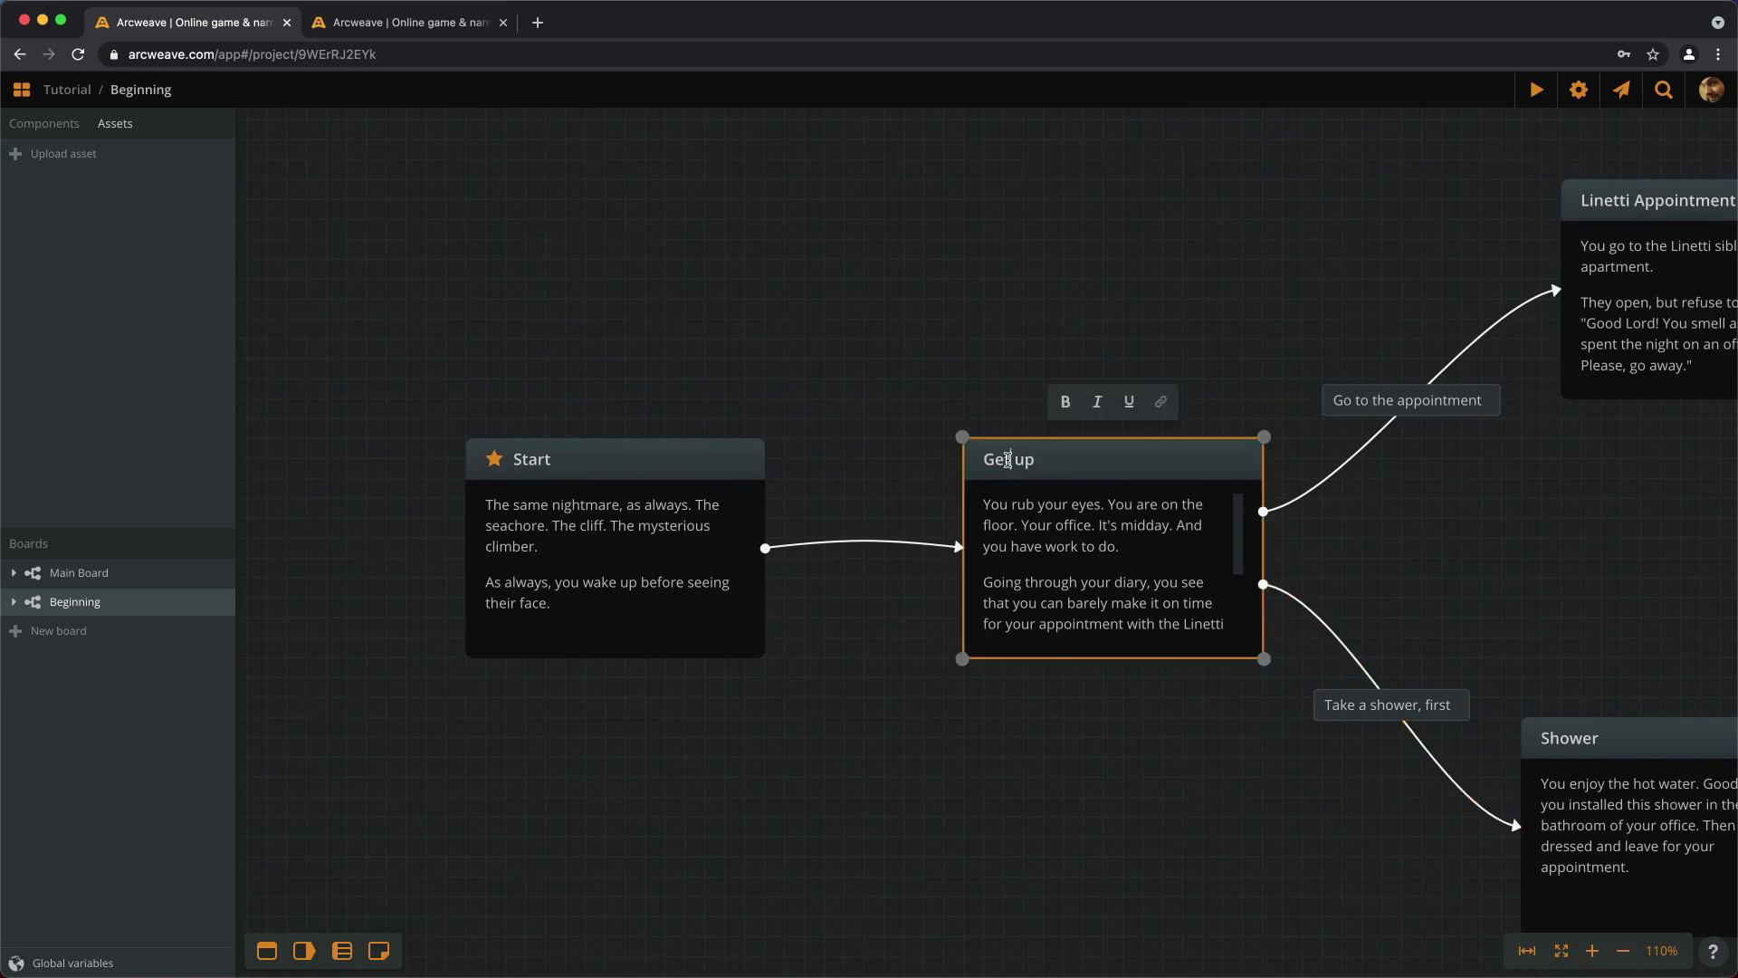
triple_click(1009, 458)
type("Office")
key("Return")
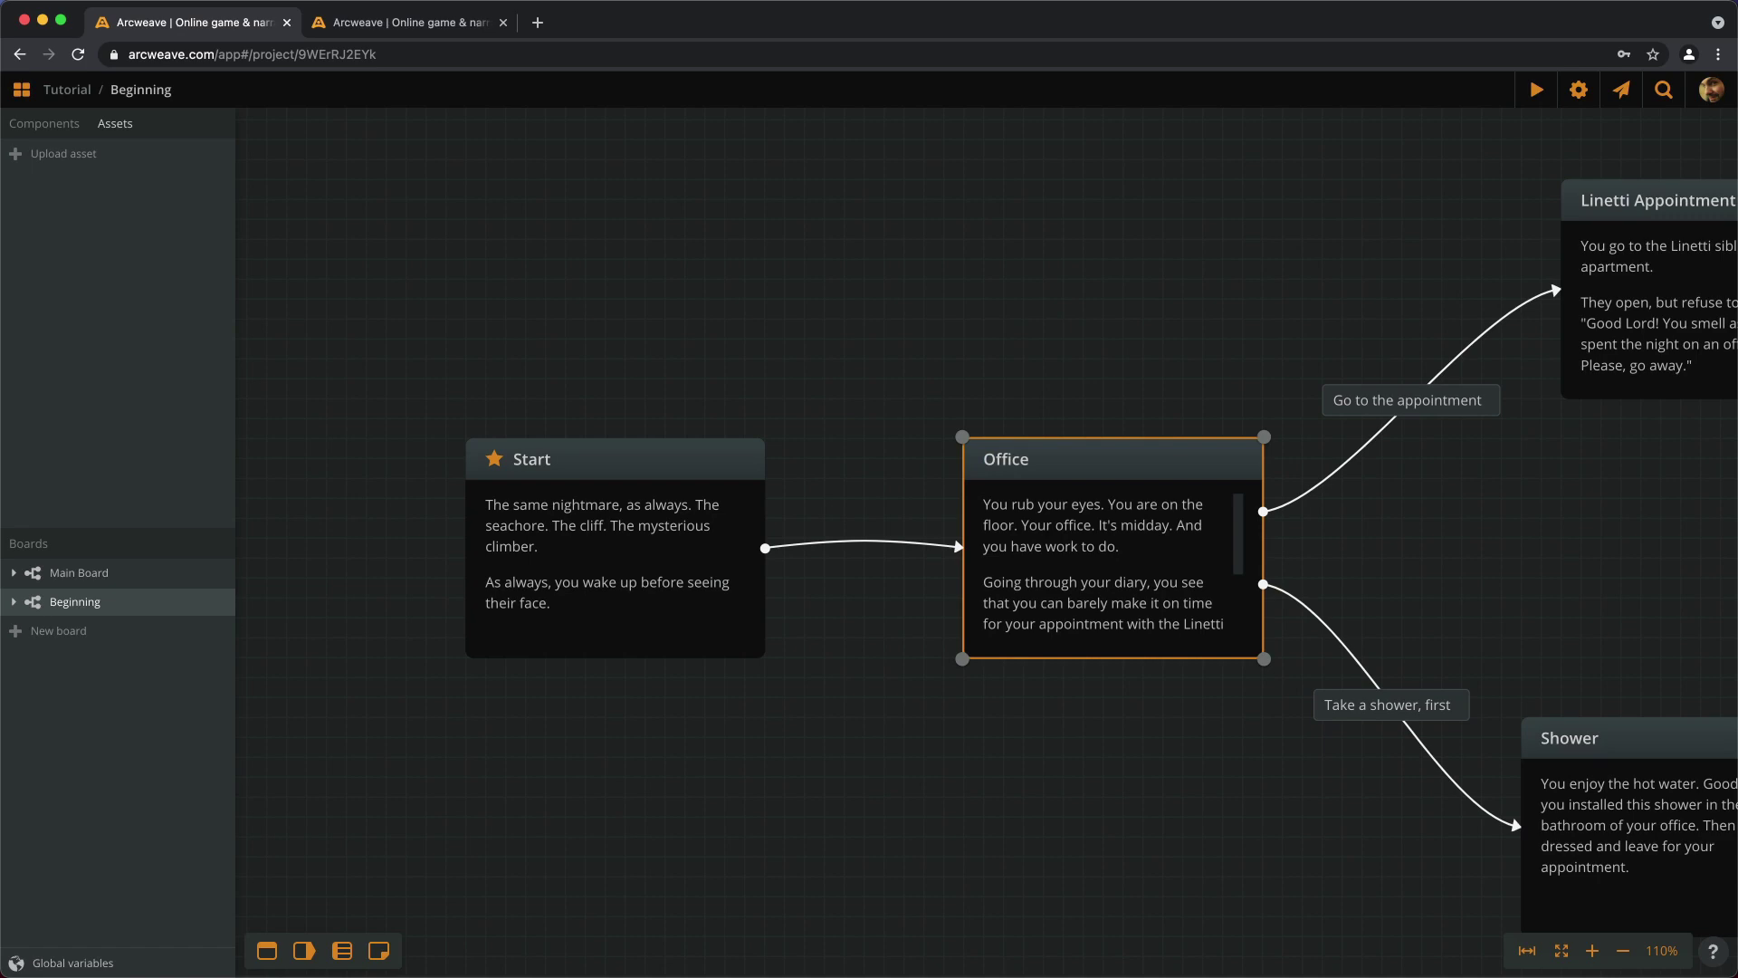
Label the link from Start to Office 'Get up'.
left_click(866, 544)
double_click(866, 544)
type("Get up")
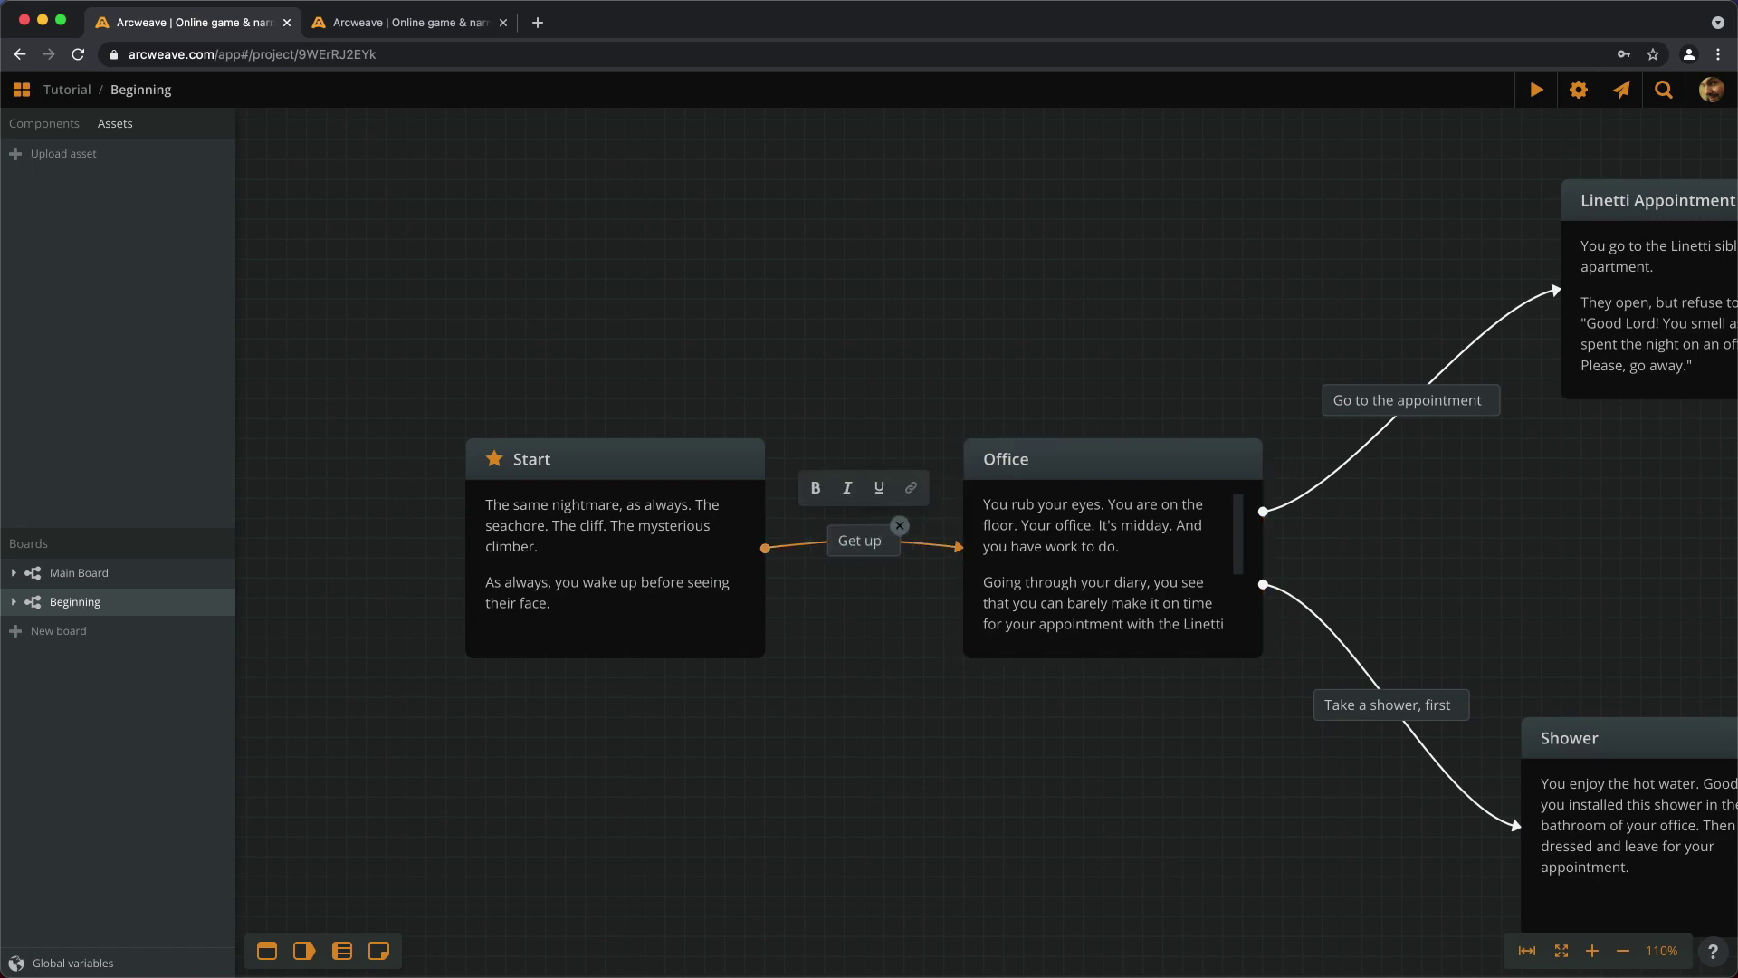
key("Return")
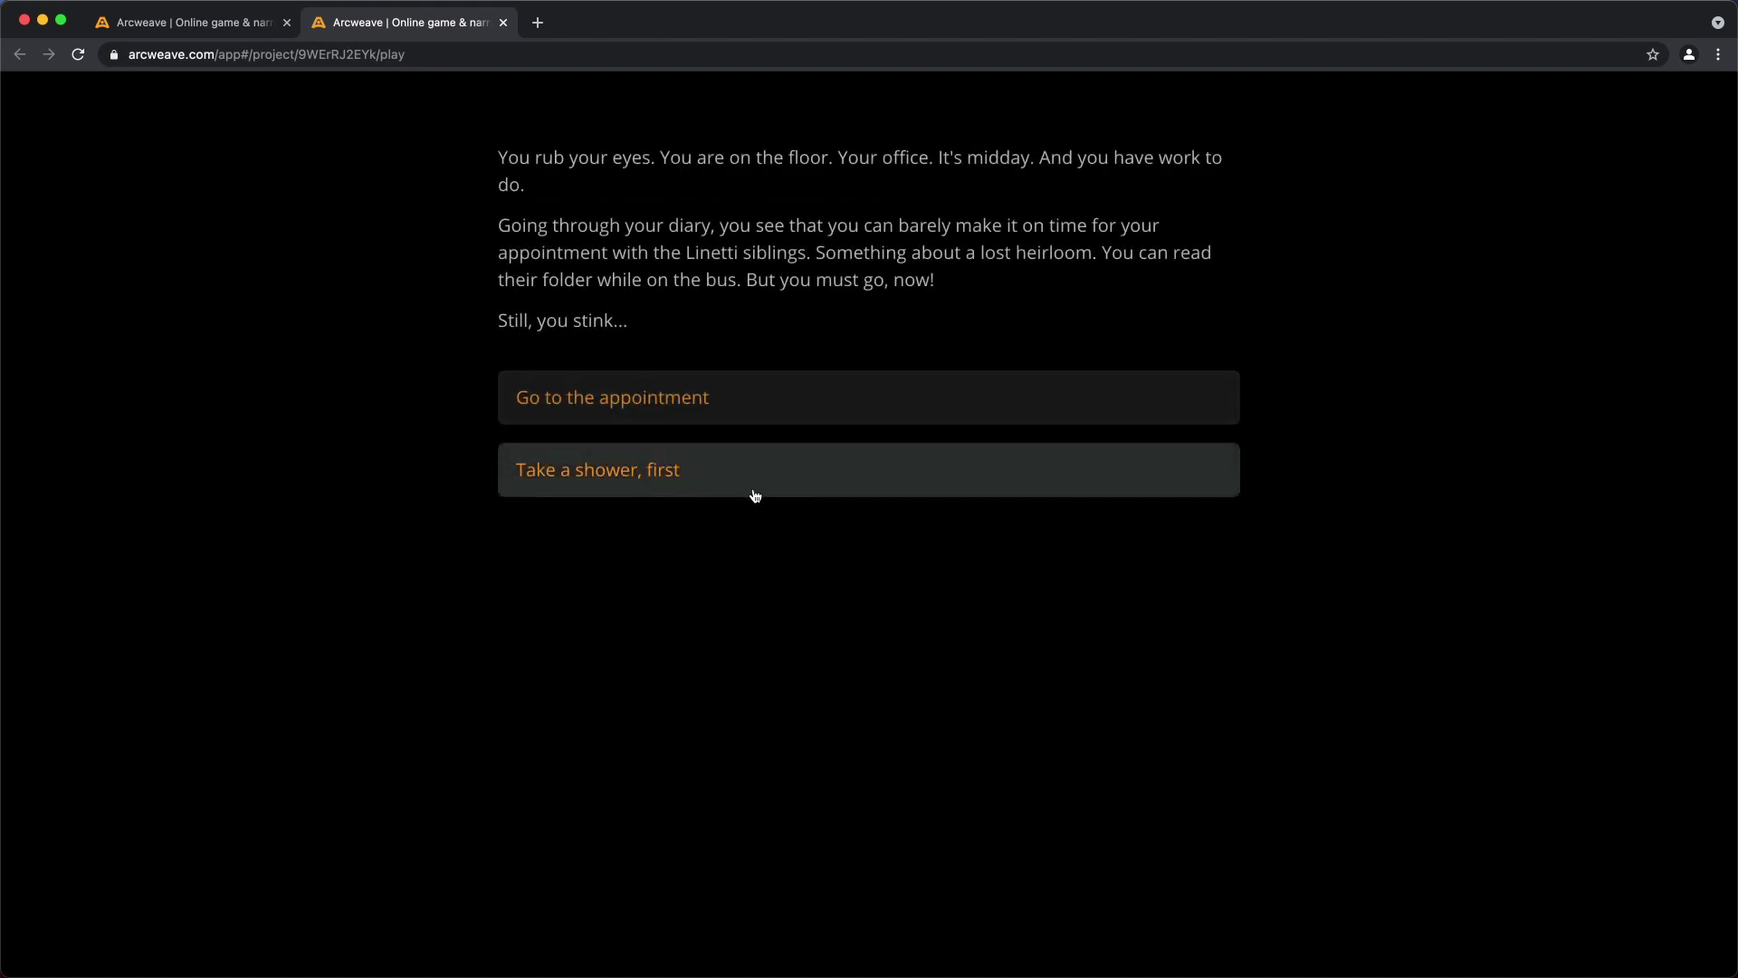
left_click(227, 32)
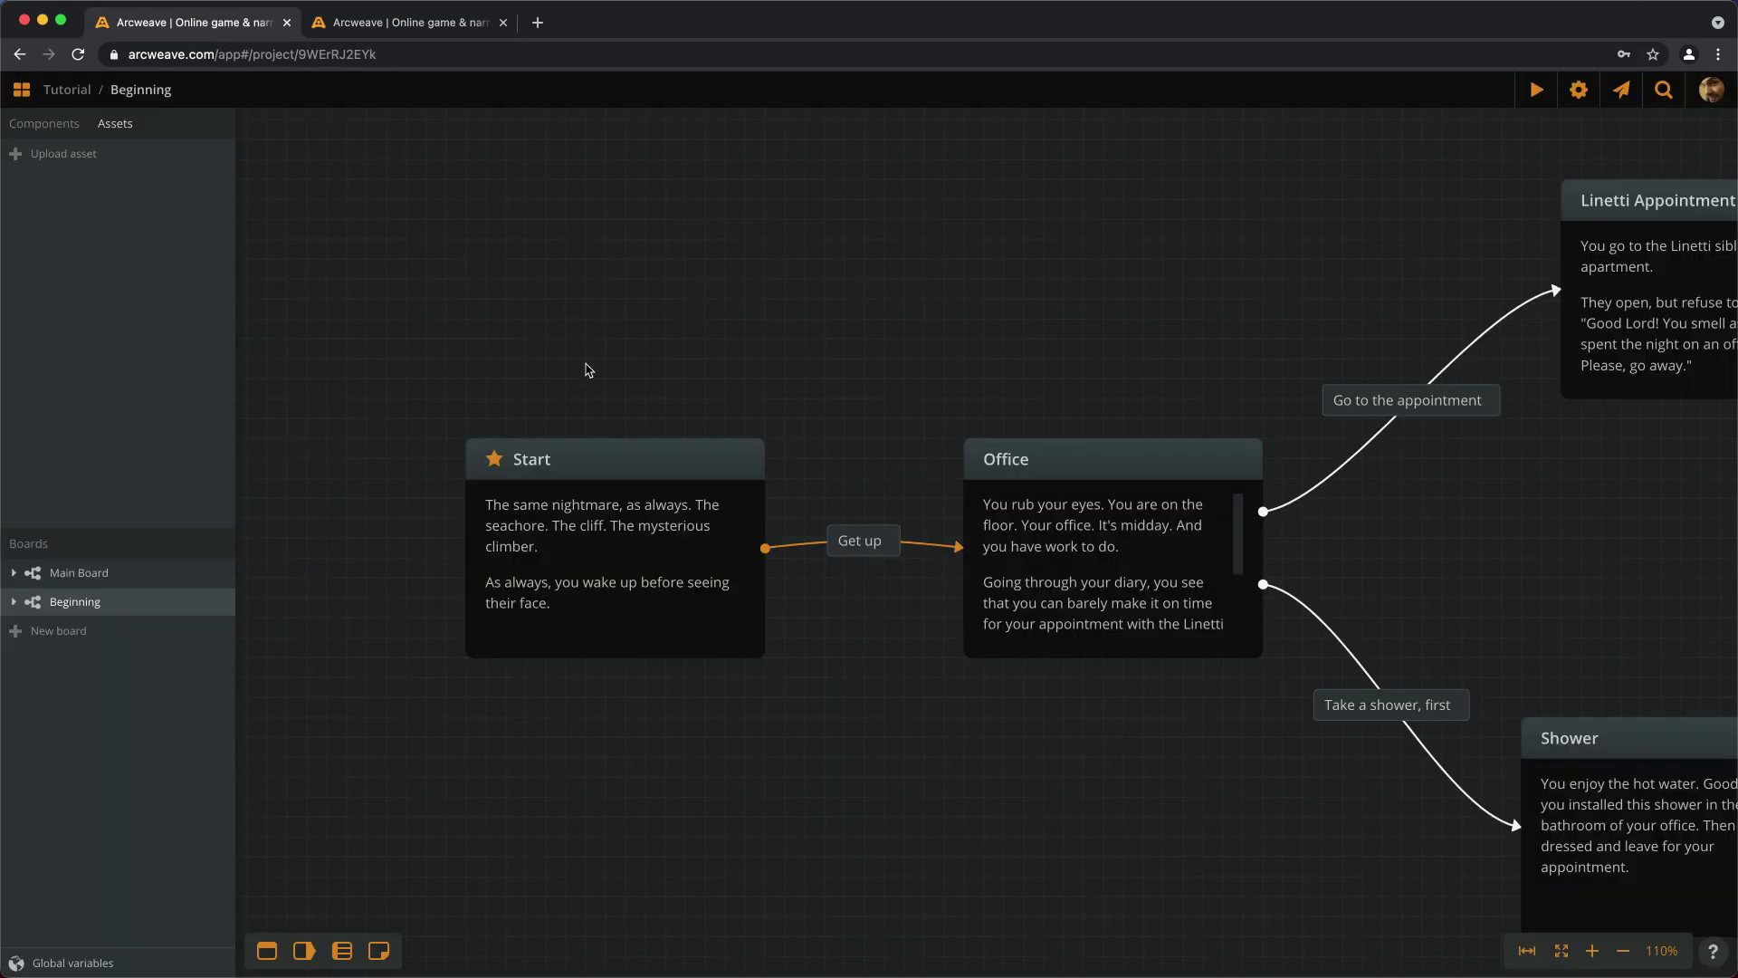
Change the Start-to-Office label to 'Taking a nap', 'Looks more refined', 'When holding a book.'.
scroll(797, 554, "up", 5)
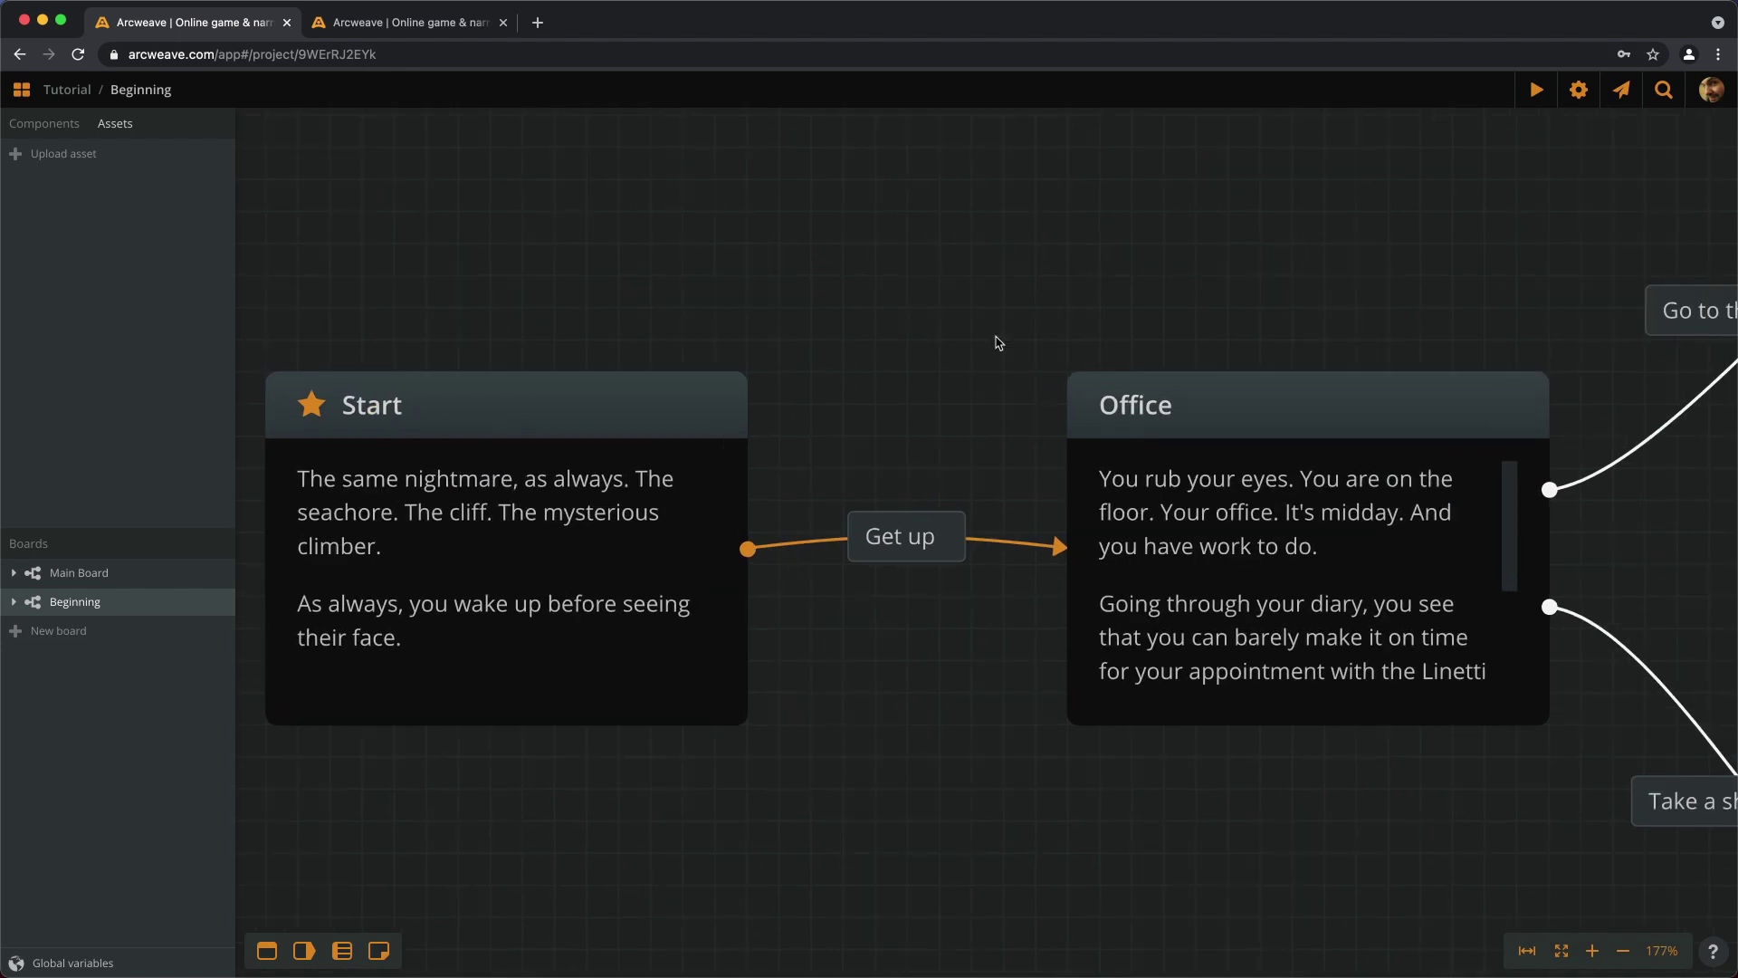
triple_click(891, 538)
type("Taking a nap")
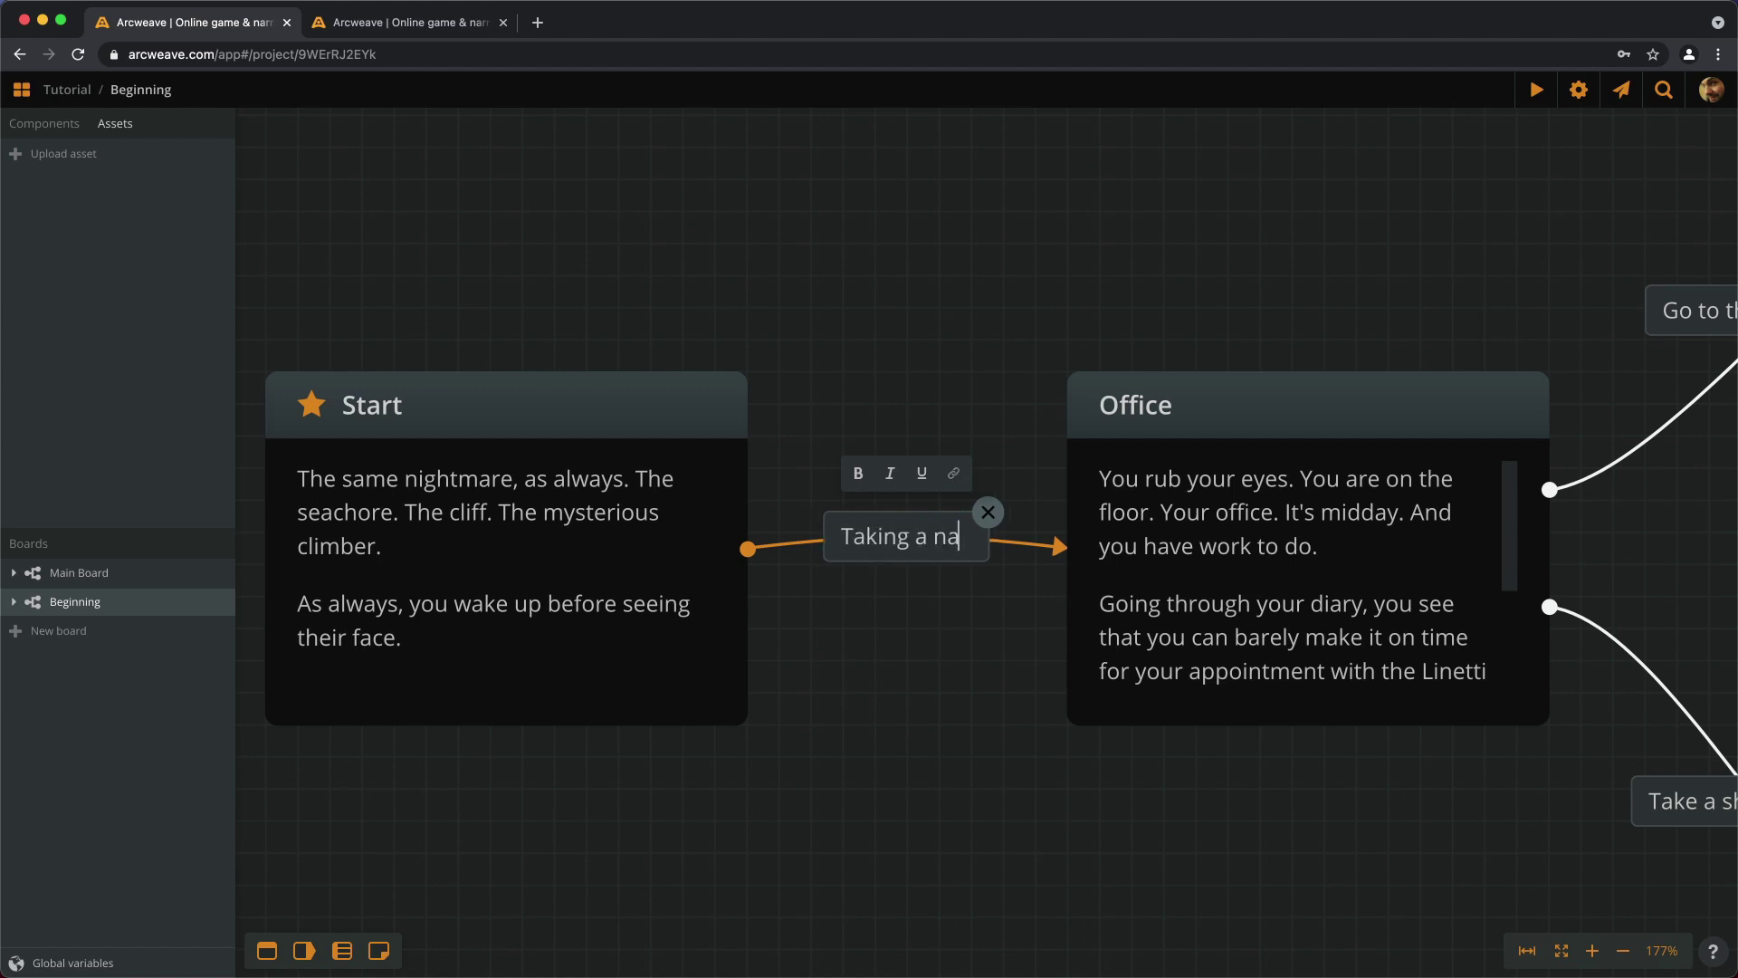
key("Return")
type("Looks more refined")
key("Return")
type("When holding a book.")
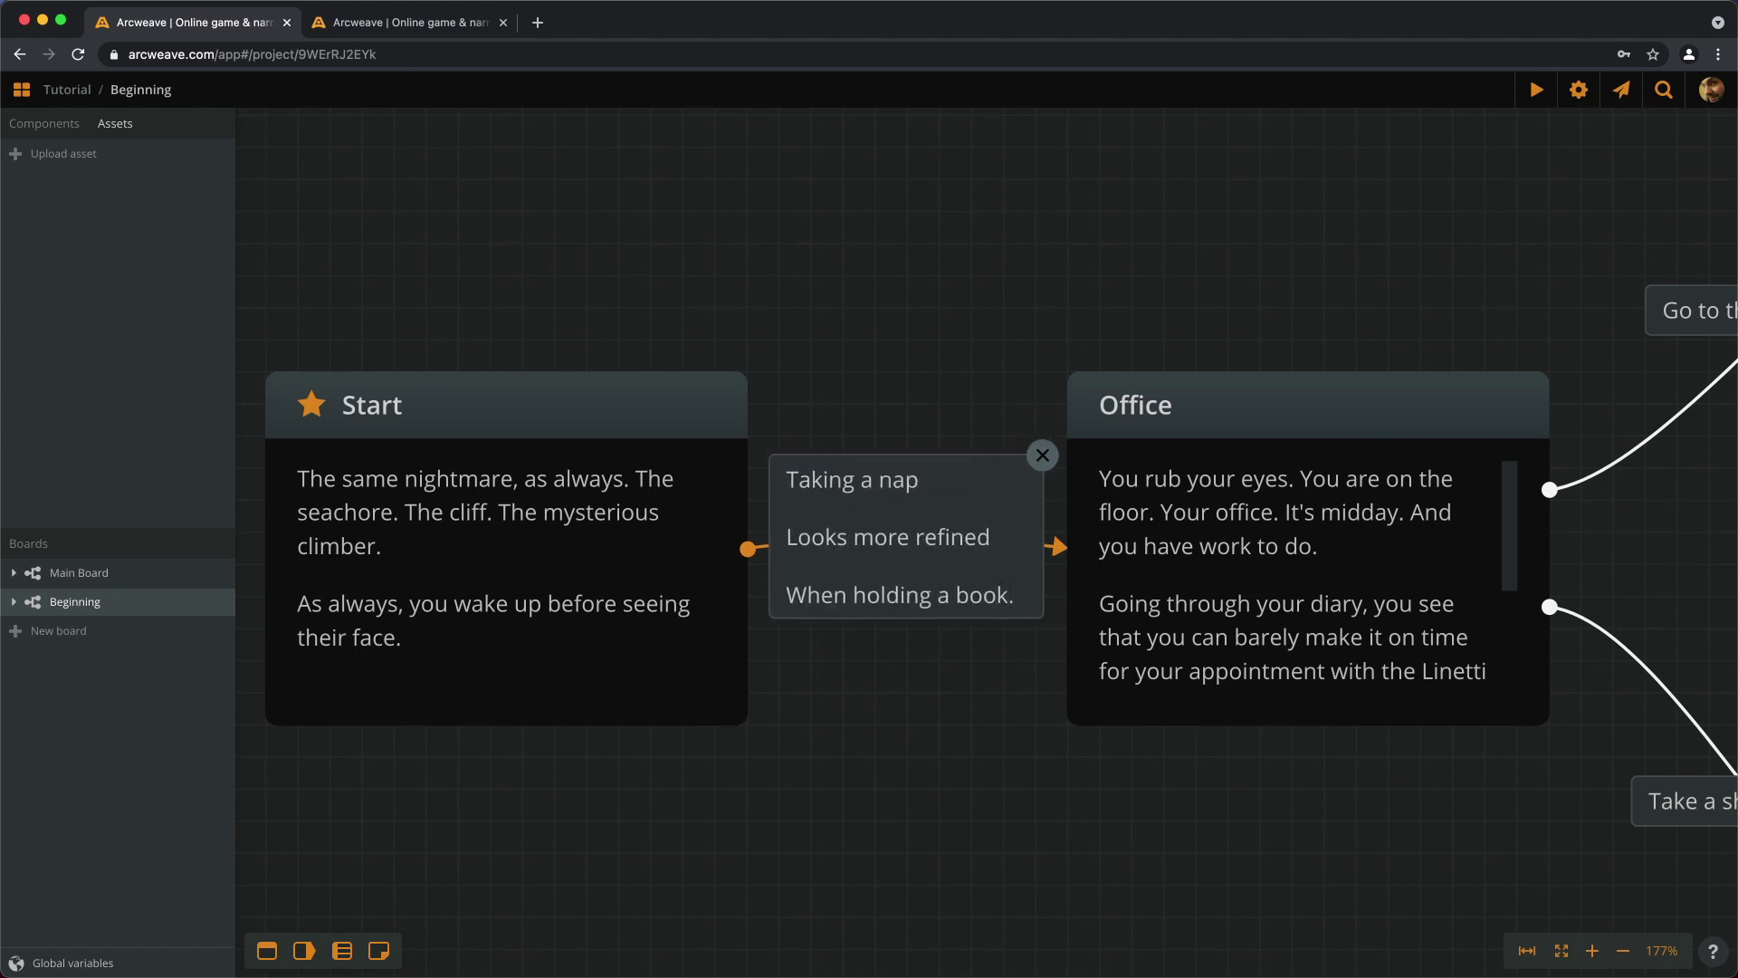
left_click(899, 390)
scroll(899, 389, "down", 4)
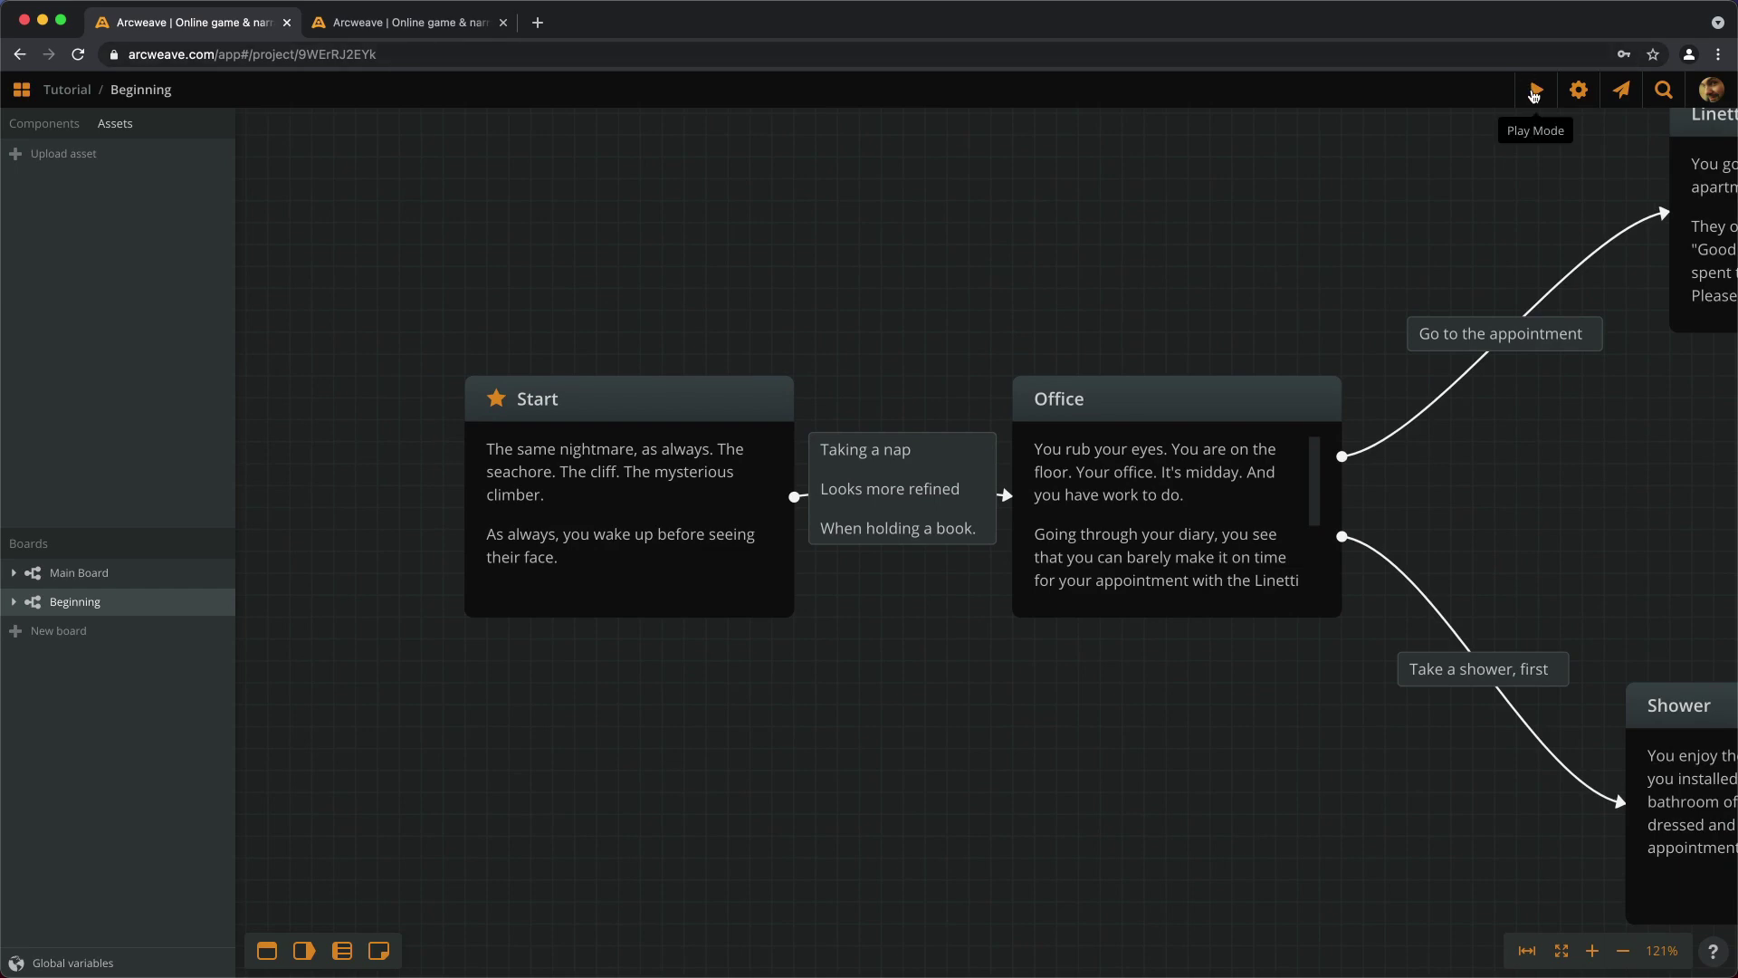
Play-test the story past the start scene, then return to the board editor.
left_click(1534, 94)
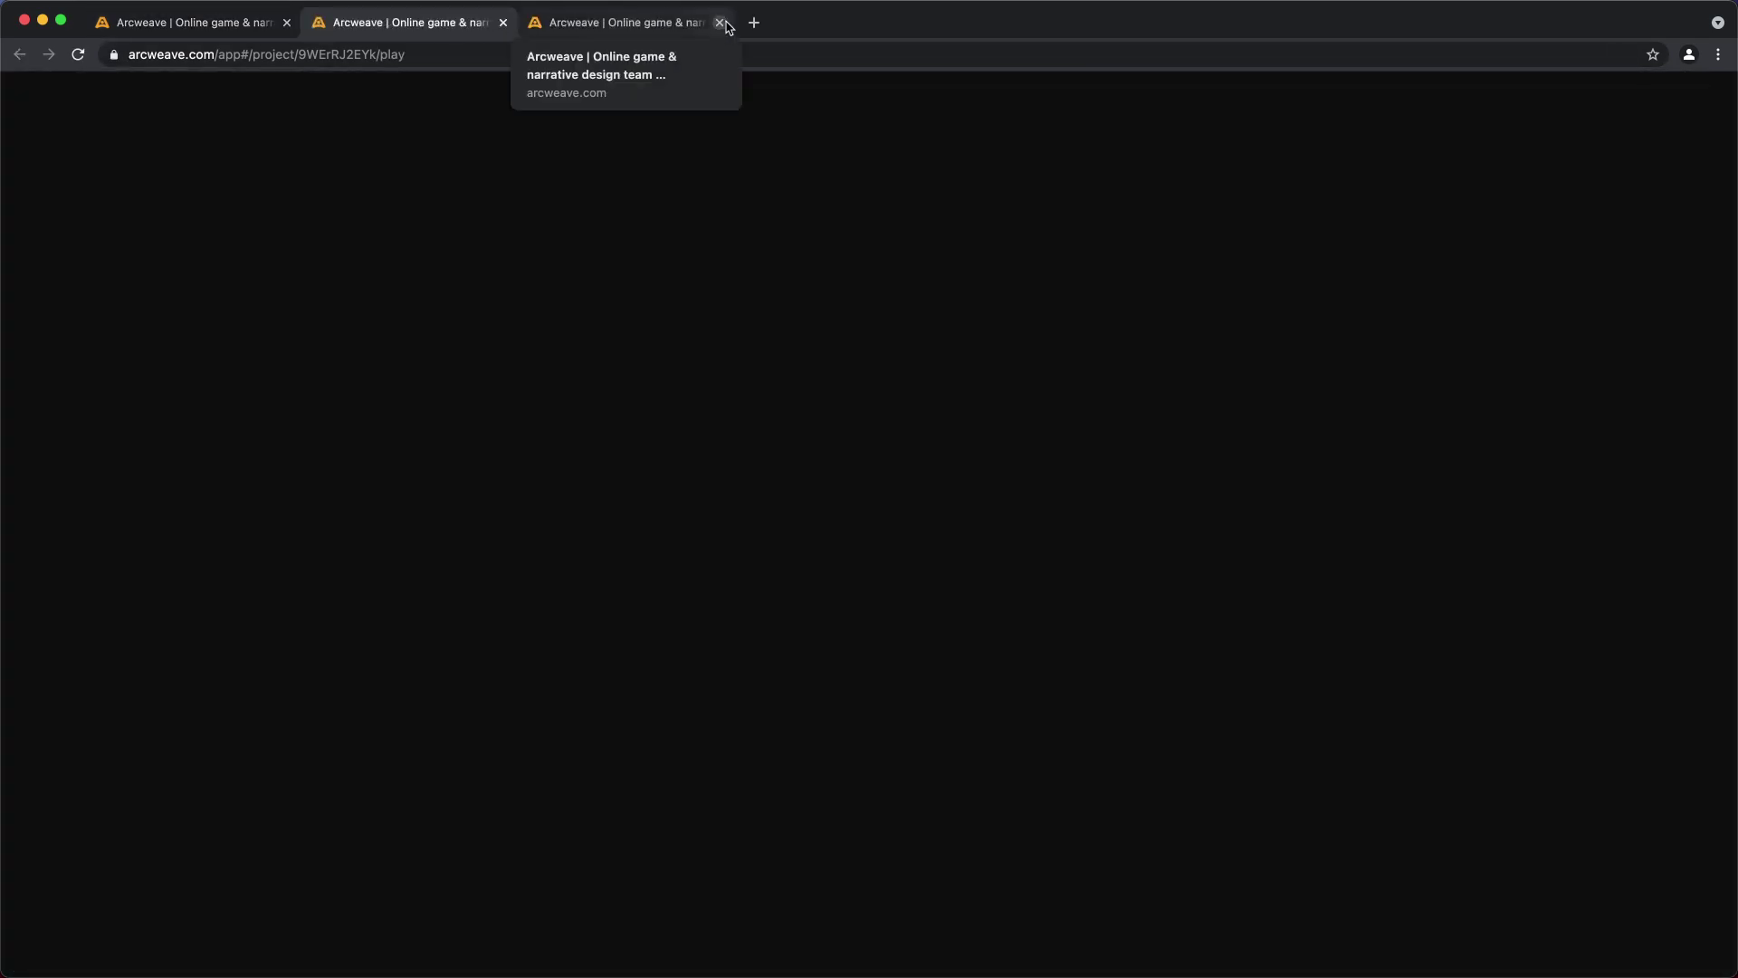
left_click(720, 22)
left_click(625, 328)
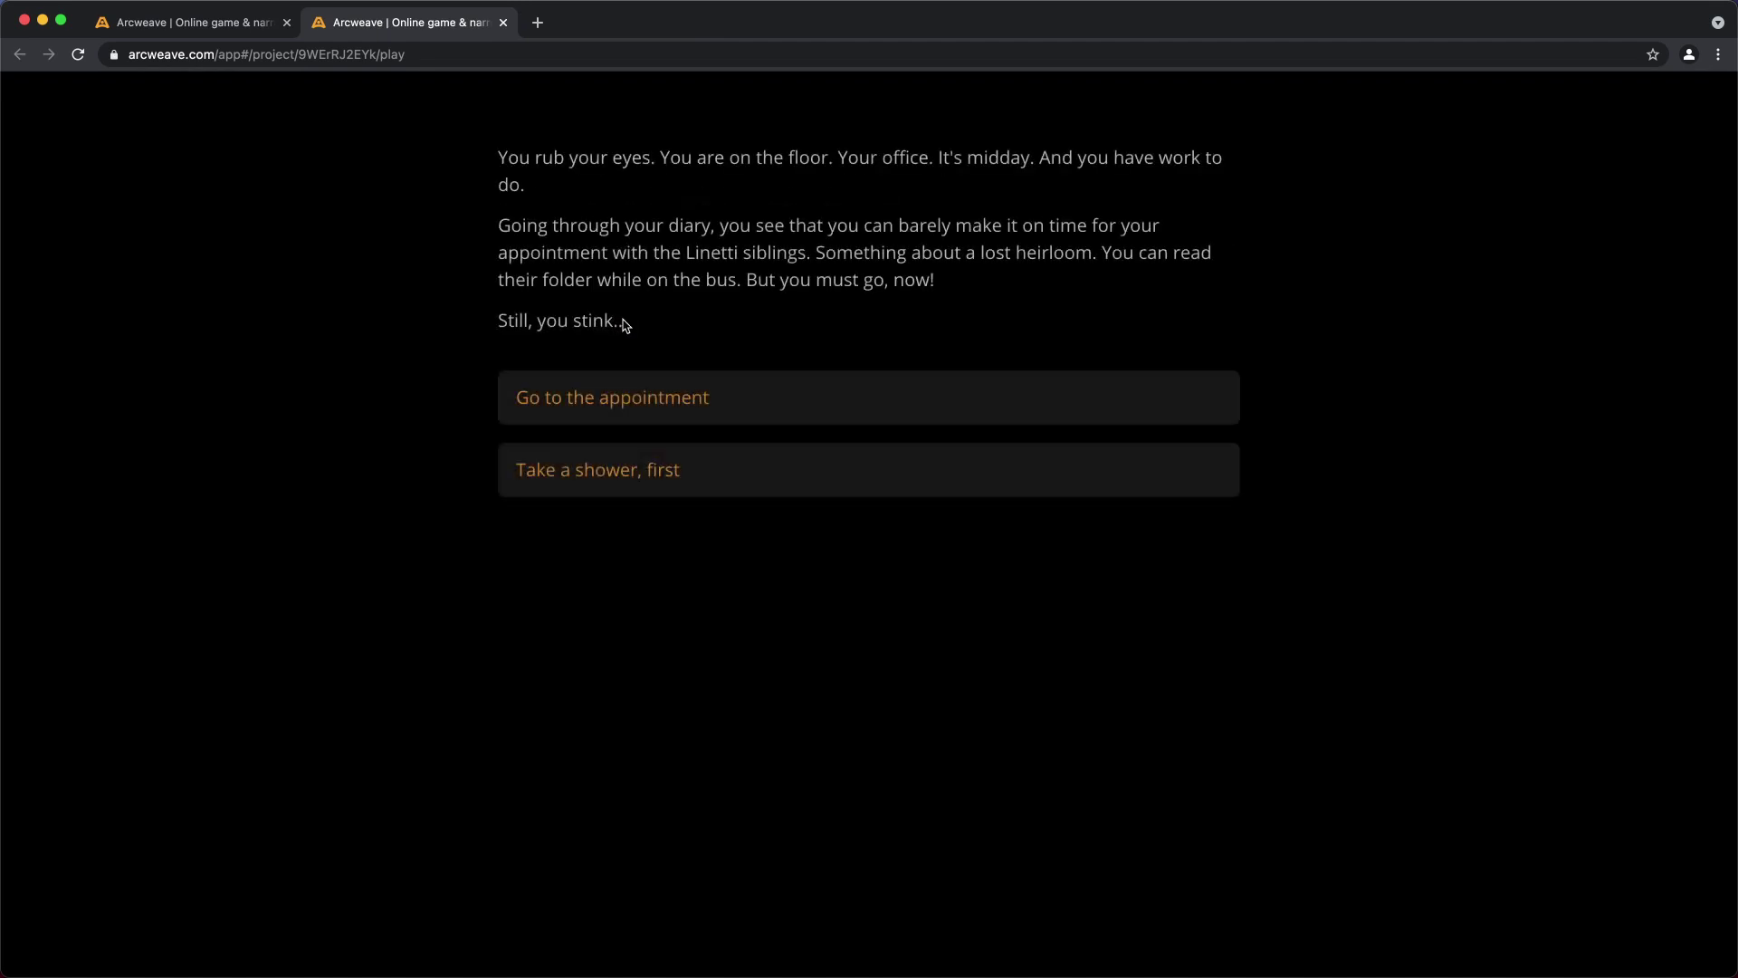
key("ctrl+shift+Tab")
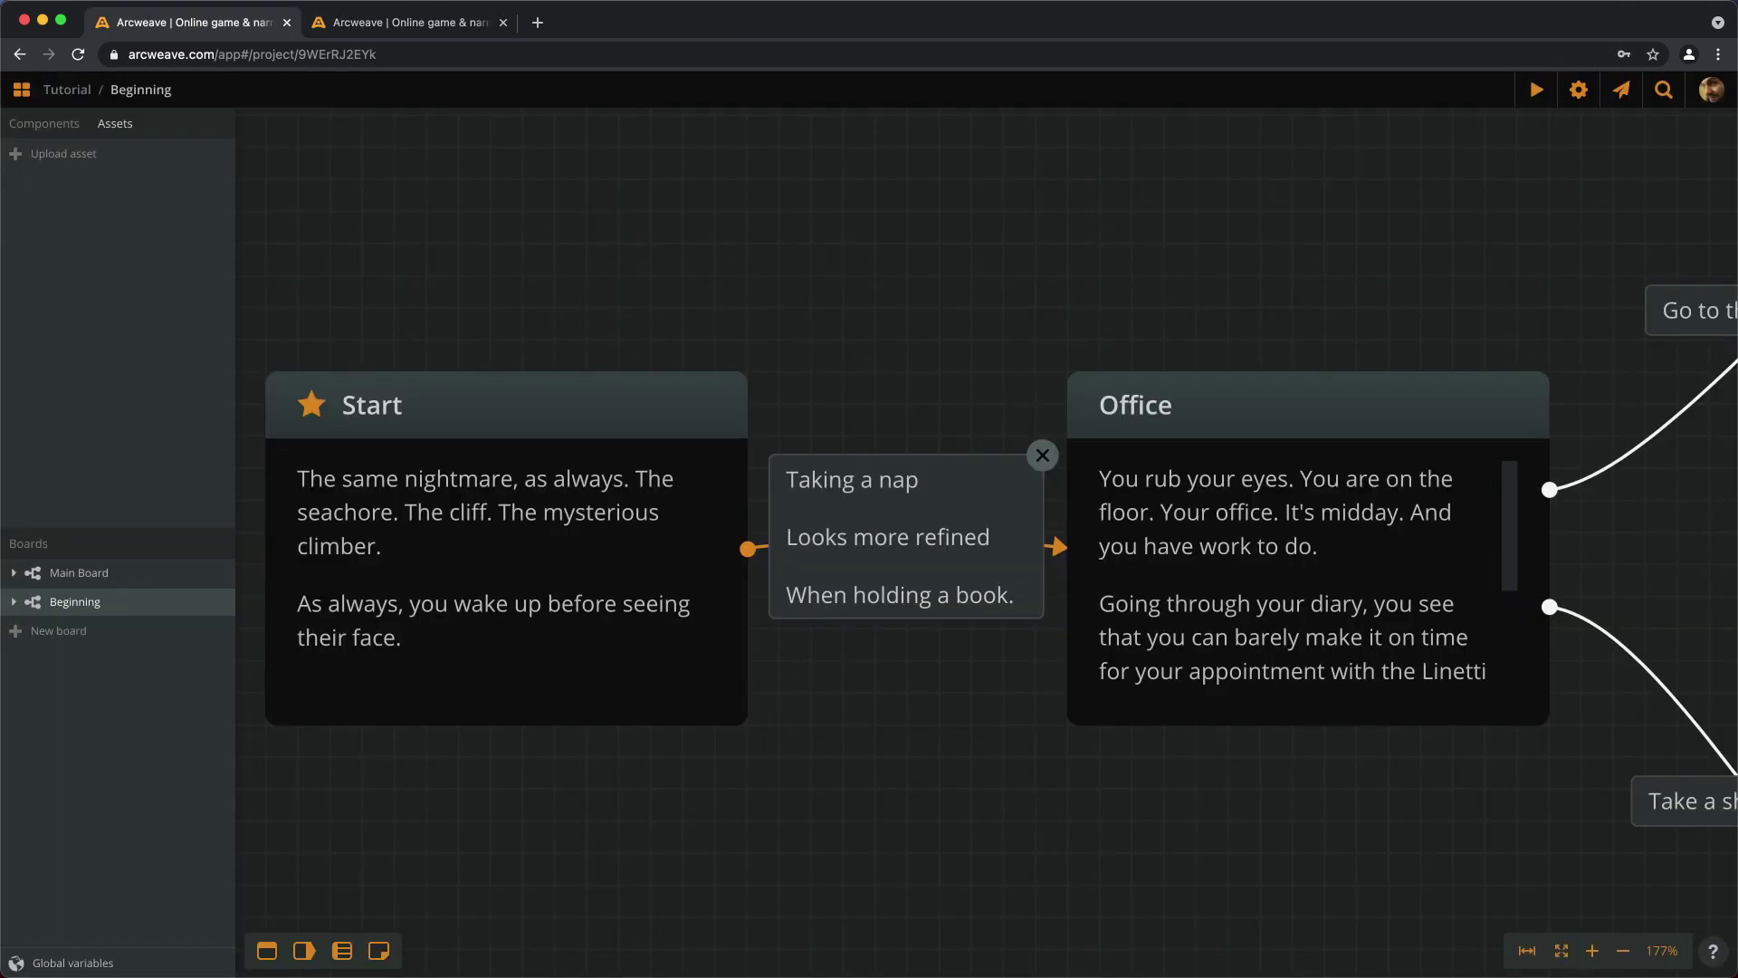